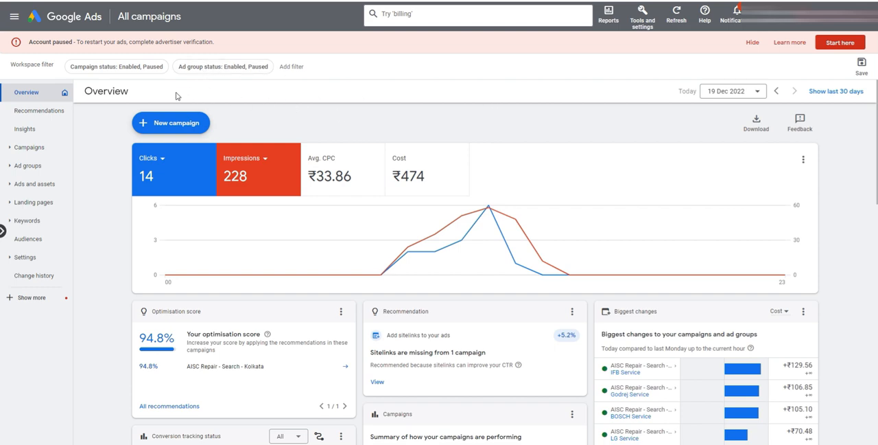
Step: Examine the account-paused notice asking for advertiser verification to restart the ads
drag(85, 90, 159, 94)
click(157, 94)
drag(31, 44, 218, 45)
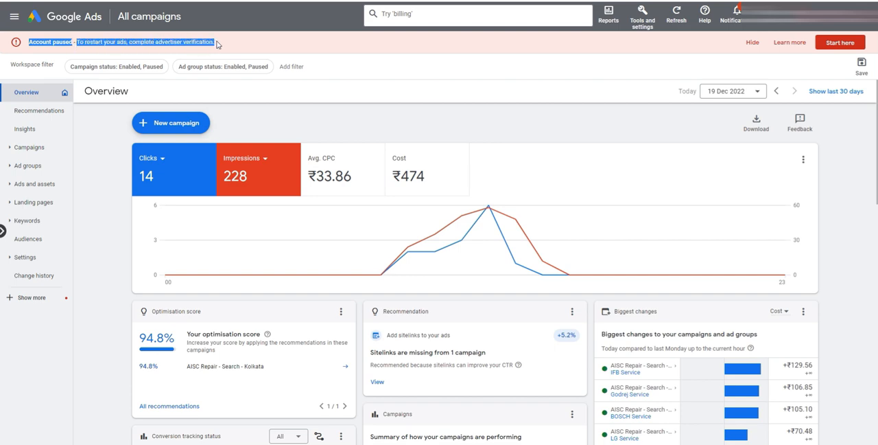
click(220, 44)
drag(155, 42, 225, 43)
drag(30, 42, 240, 45)
click(248, 45)
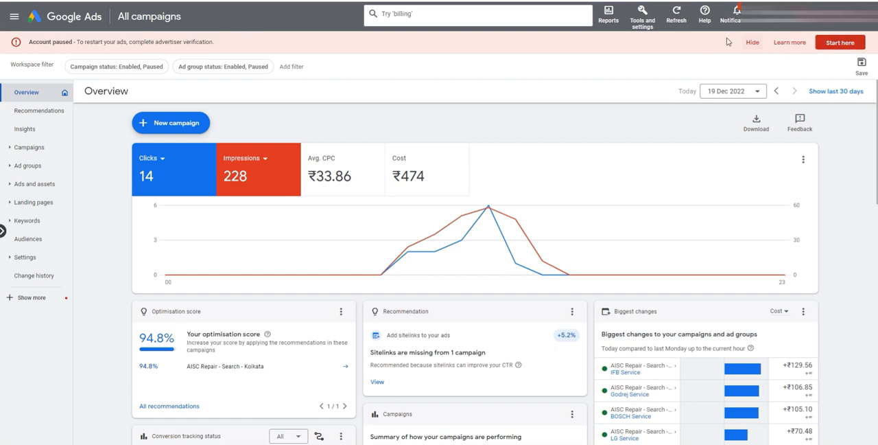
Step: Open the advertiser verification page in the billing tools and start the verification process
click(646, 17)
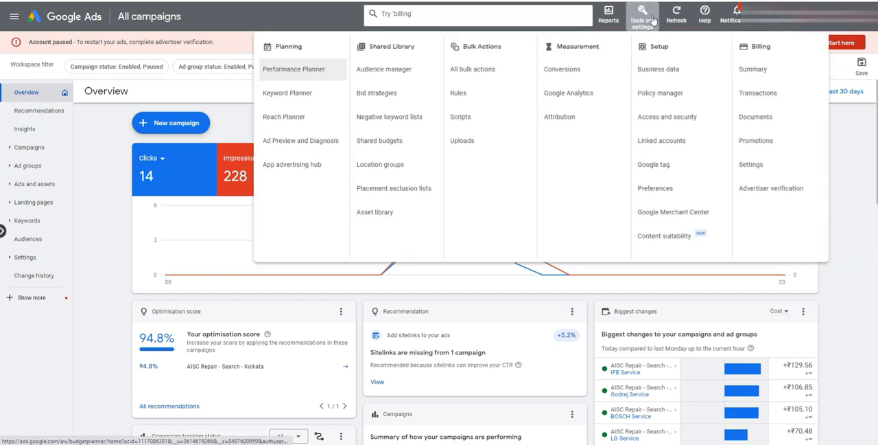
click(778, 192)
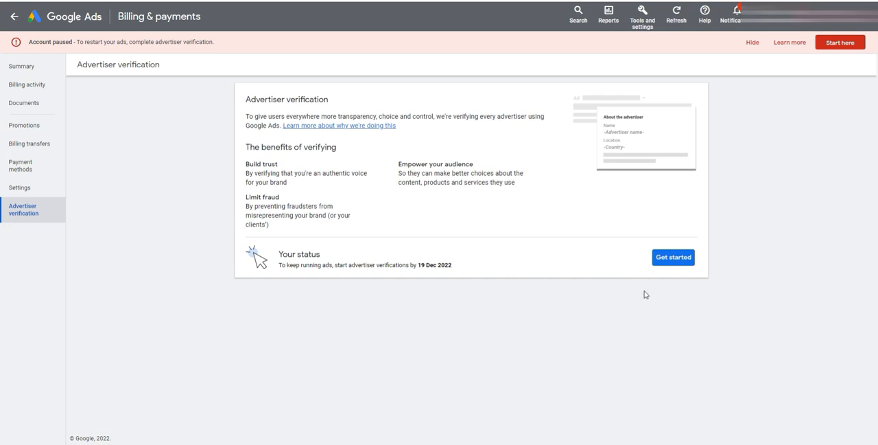
click(673, 258)
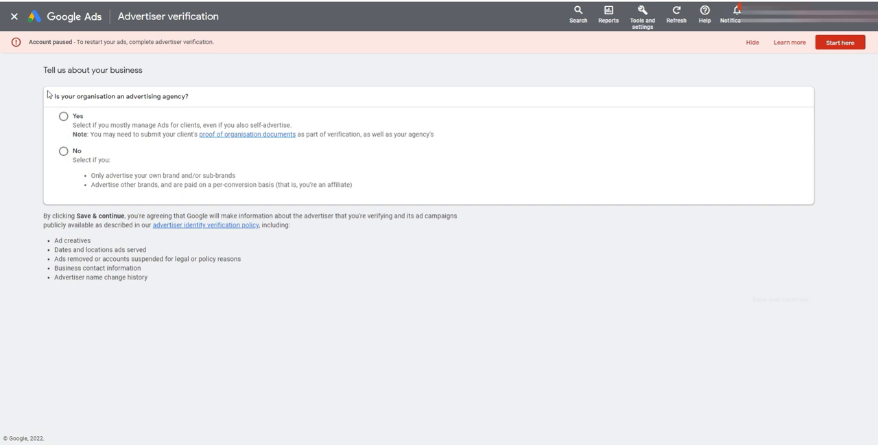
Step: State that the organisation is not an advertising agency and that it pays Google Ads directly
drag(43, 70, 158, 74)
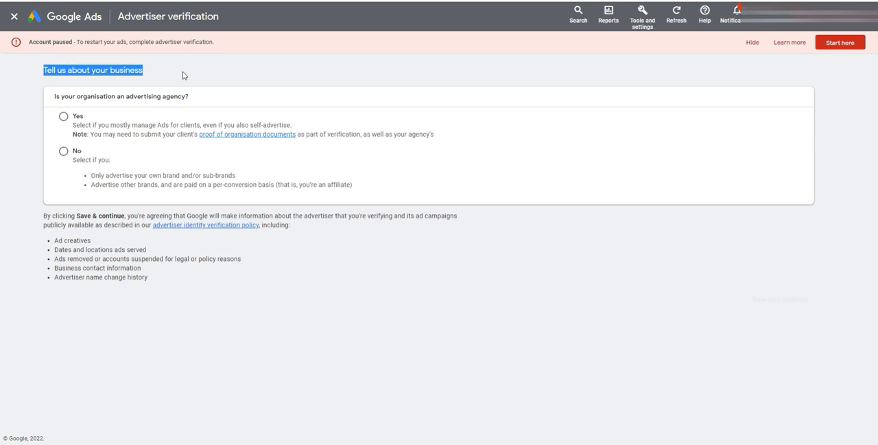
click(184, 76)
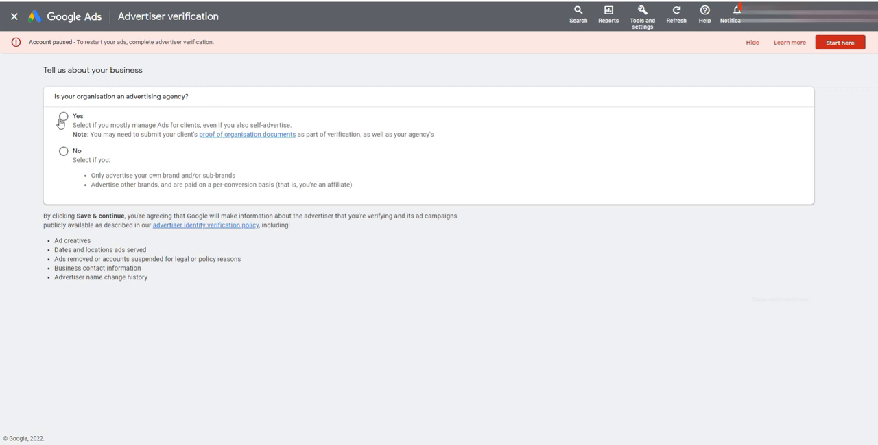
click(63, 154)
scroll(35, 187, down, 1)
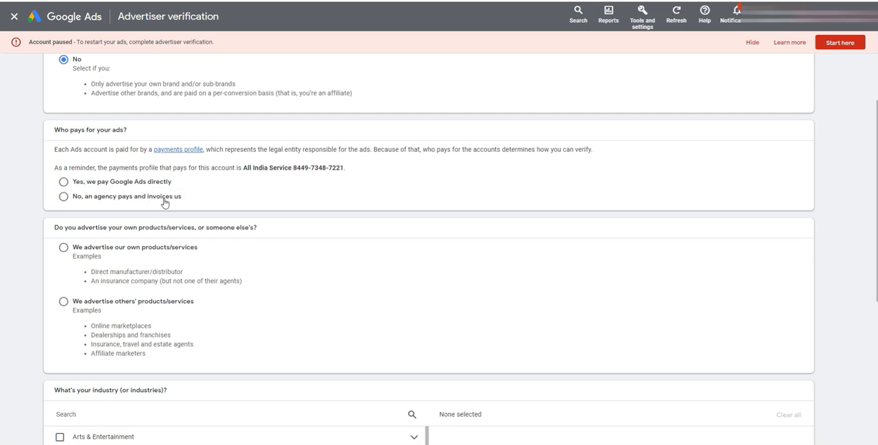
click(63, 182)
scroll(13, 190, down, 2)
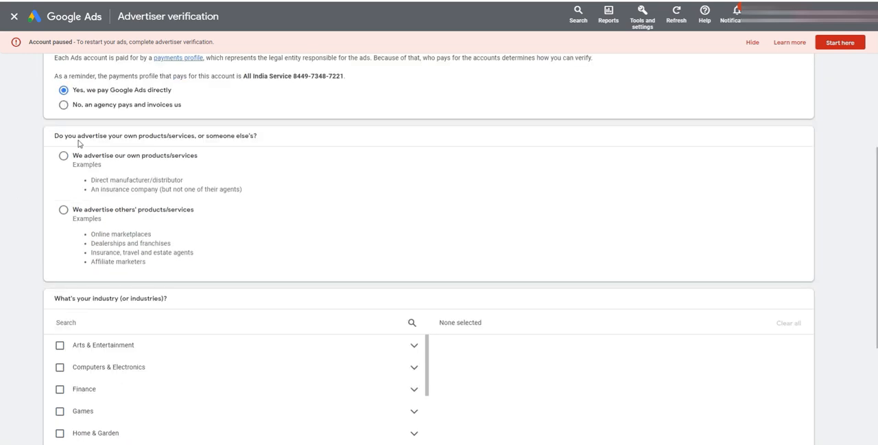
Step: Answer the question on whose products or services are advertised with "We advertise our own products/services"
scroll(43, 143, down, 1)
scroll(43, 143, up, 1)
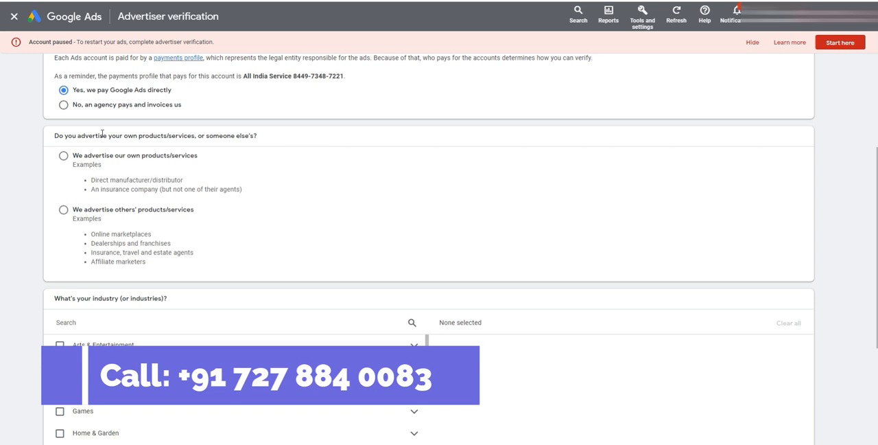
drag(78, 136, 256, 136)
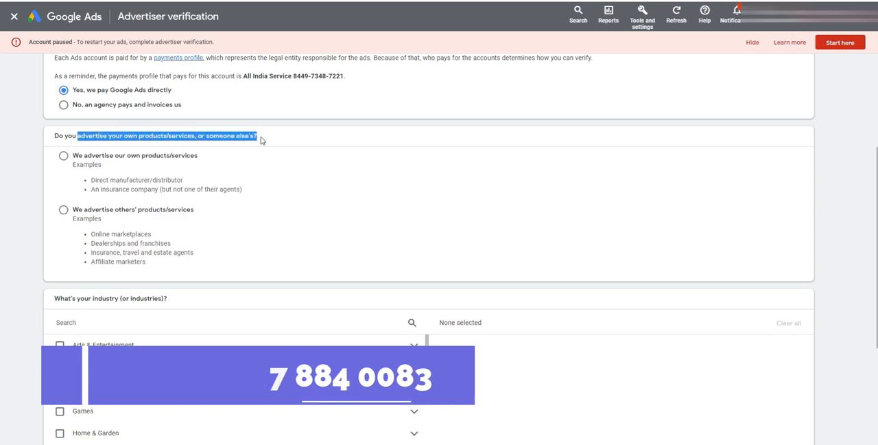
click(245, 136)
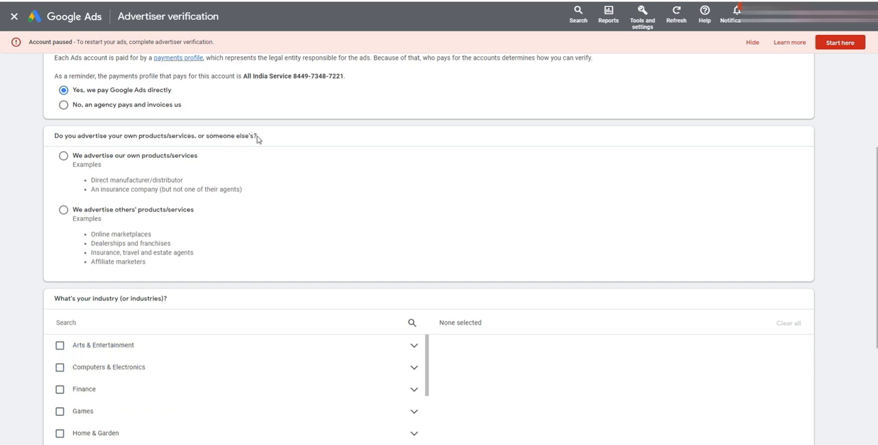
click(63, 157)
Step: Search the industries for "Home appli", select Home Appliances, and save the business answers to continue
scroll(75, 178, down, 2)
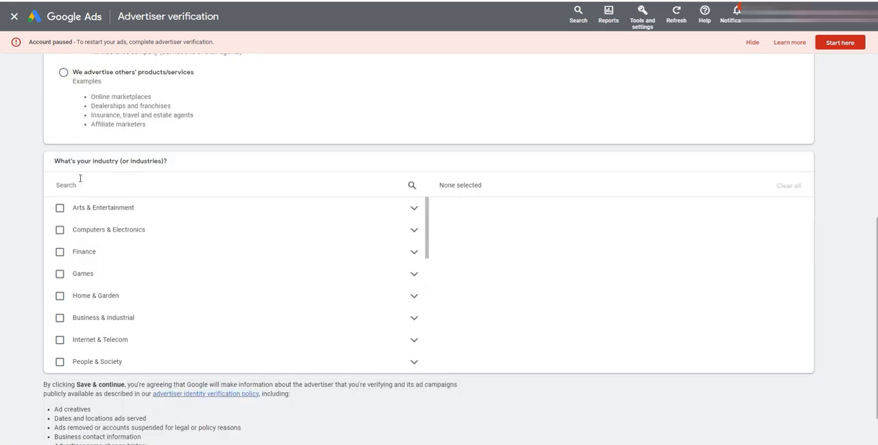
click(140, 187)
text(Home)
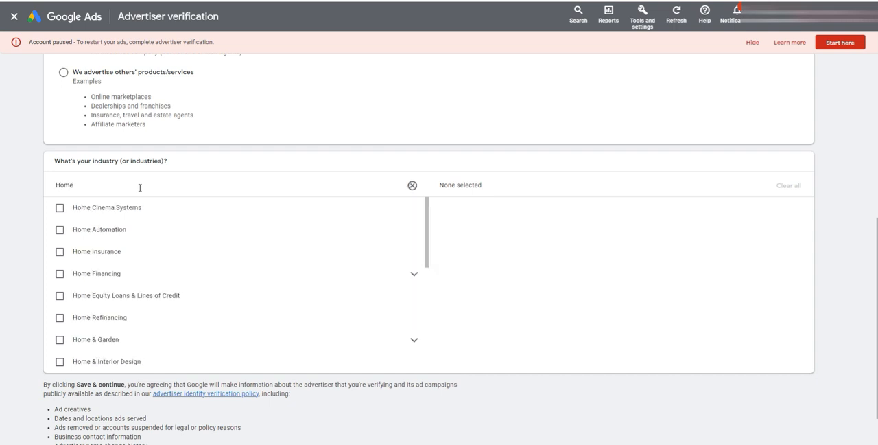
text( appli)
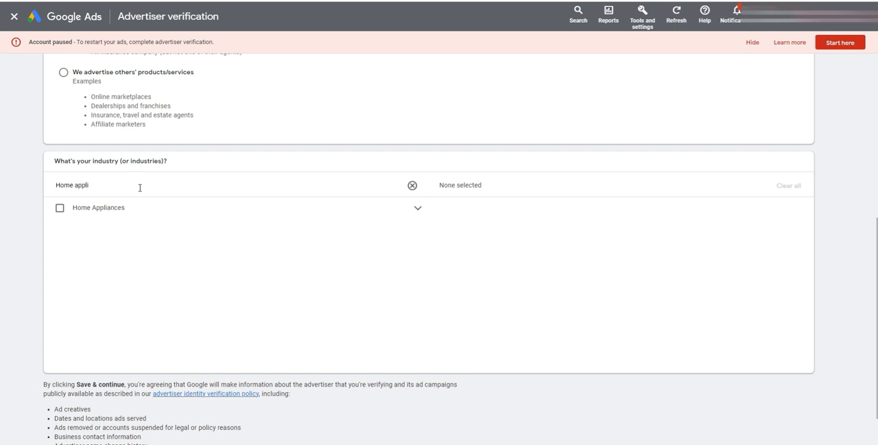
click(60, 207)
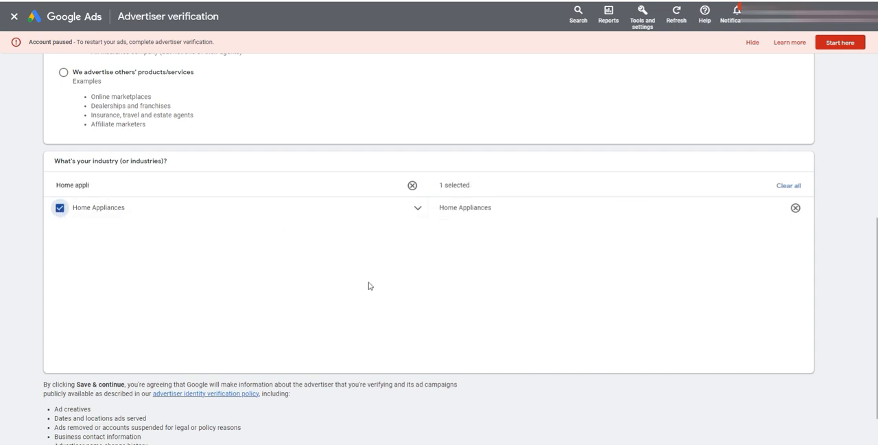
scroll(343, 297, down, 1)
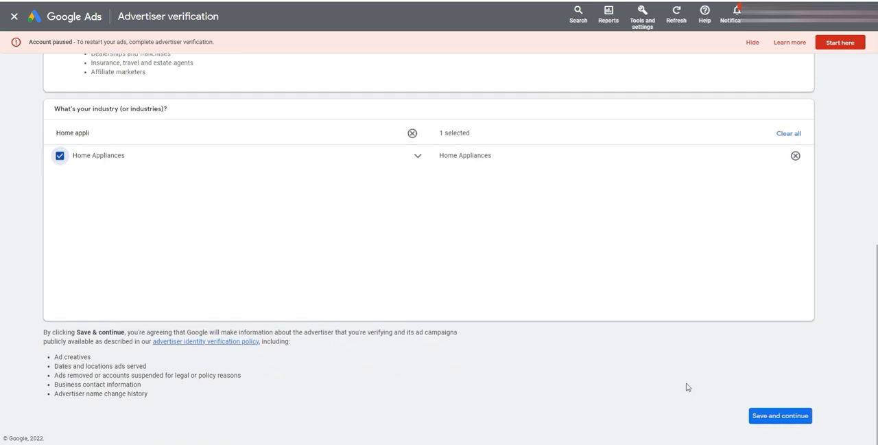
click(796, 417)
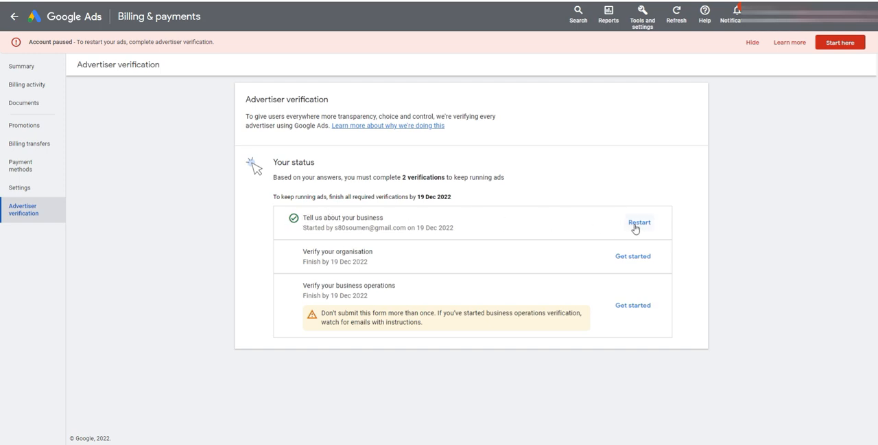
Step: Start the "Verify your organisation" task from the verification status list
drag(304, 254, 378, 257)
click(480, 253)
click(629, 262)
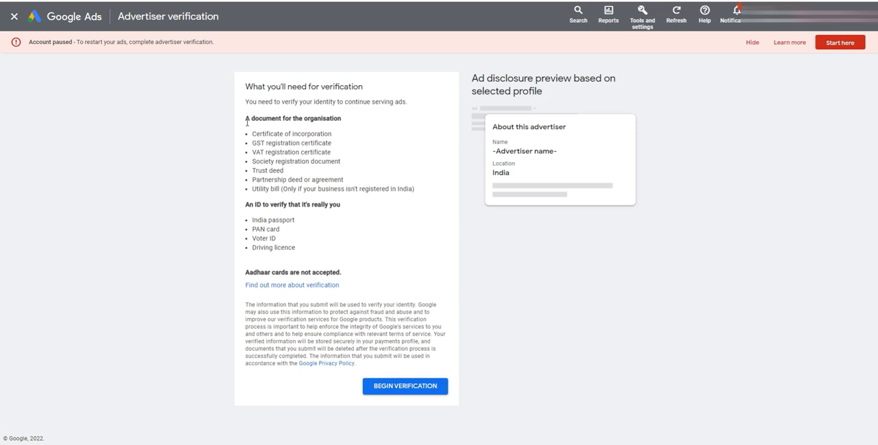
Step: Examine the lists of accepted organisation documents and personal IDs needed for verification
drag(246, 118, 349, 131)
click(344, 132)
drag(253, 143, 347, 146)
drag(256, 152, 356, 157)
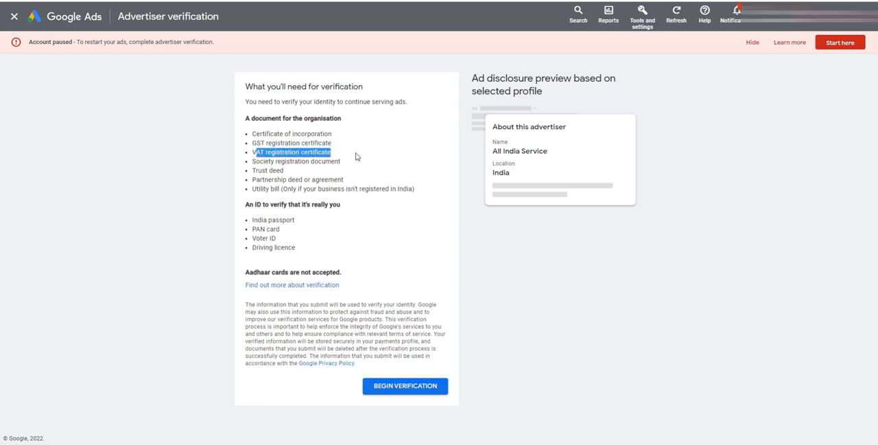
drag(253, 188, 425, 194)
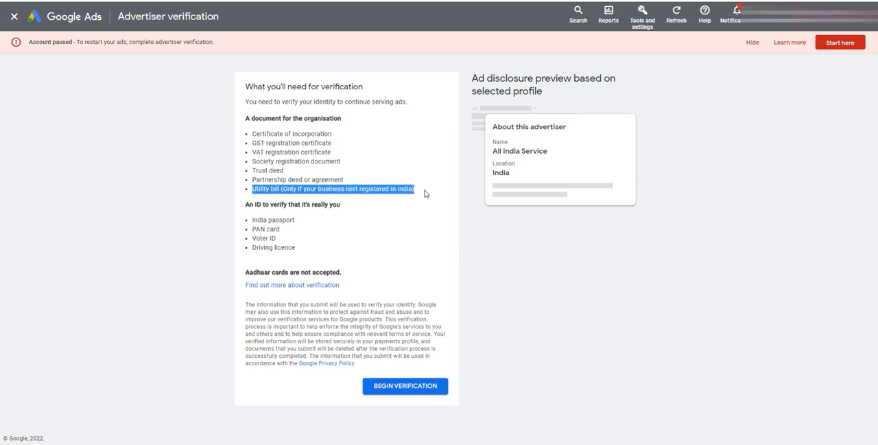
click(257, 151)
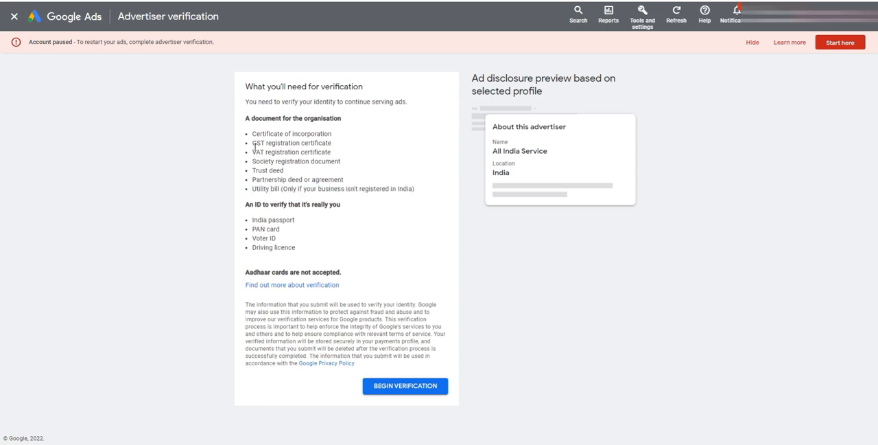
drag(253, 143, 353, 145)
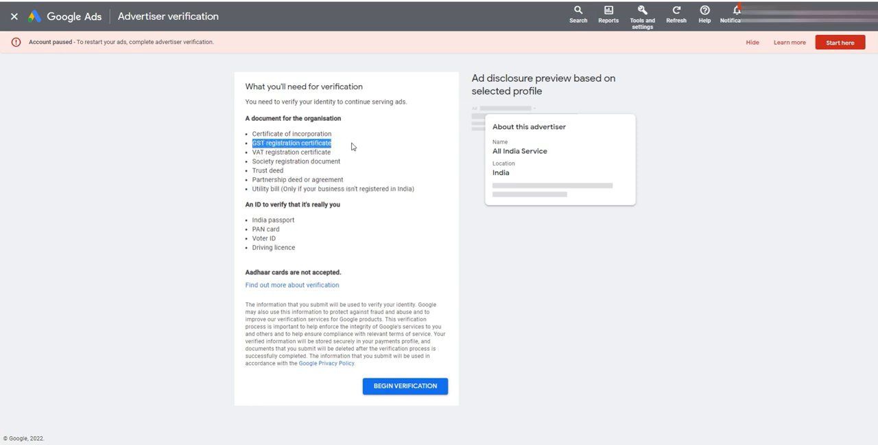
click(304, 153)
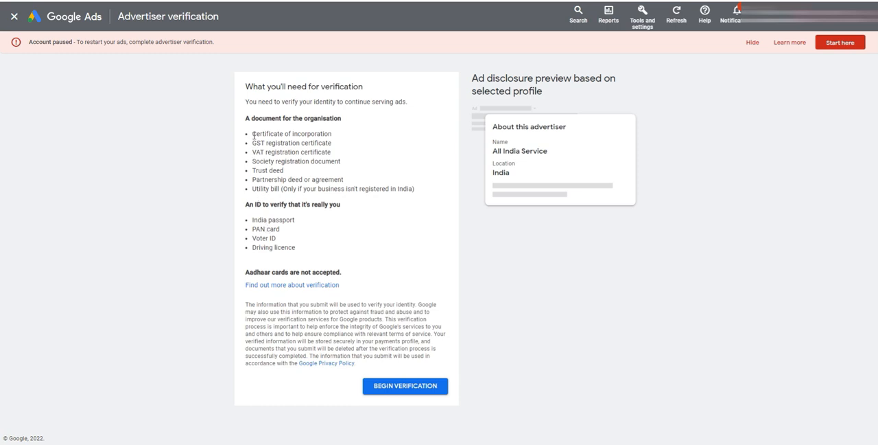
drag(253, 136, 341, 137)
click(294, 143)
drag(252, 229, 303, 251)
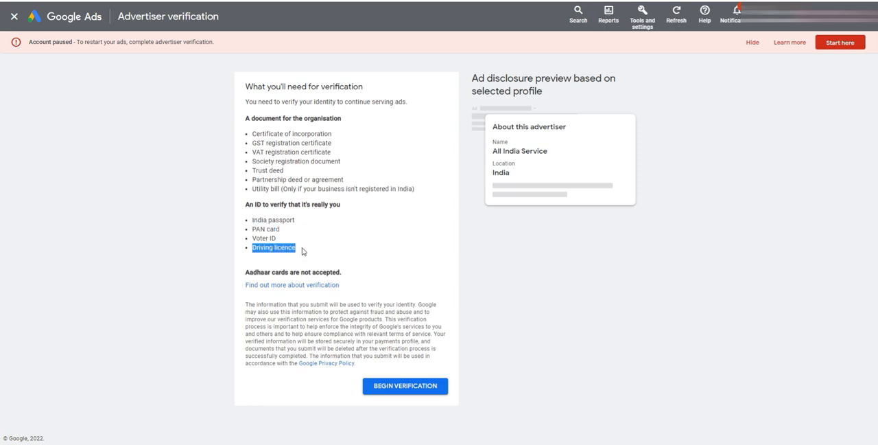
click(261, 228)
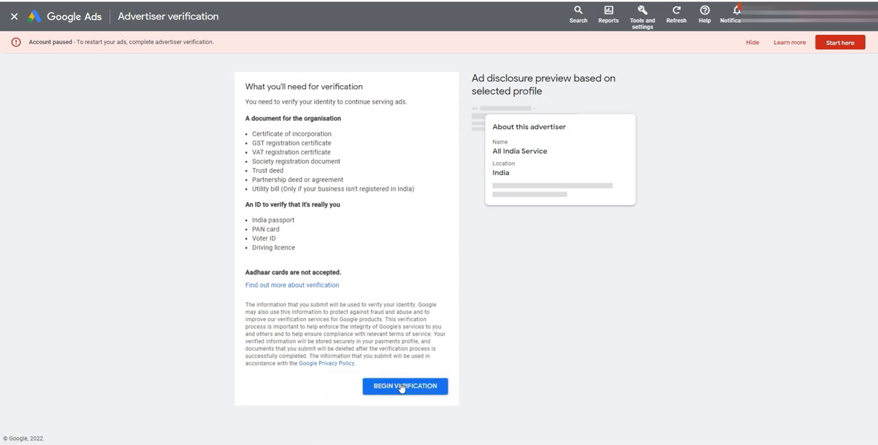
Step: Begin the organisation verification and enter "All India Service Centre" as the organisation name
click(402, 387)
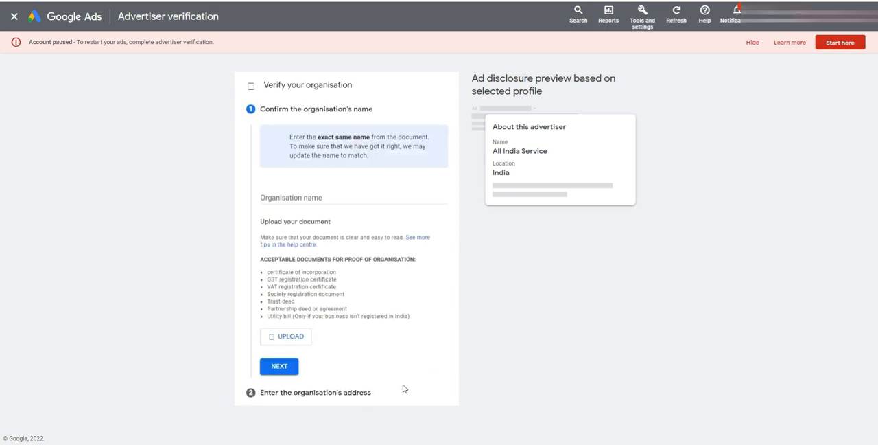
click(319, 197)
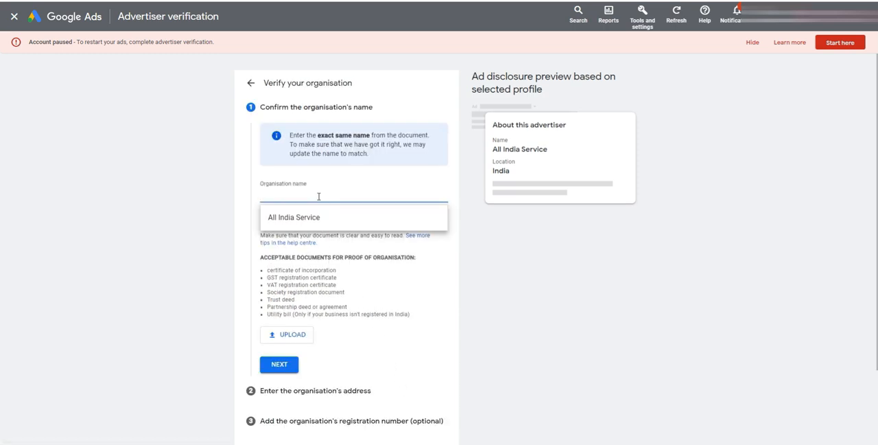
text(All India Service Centre)
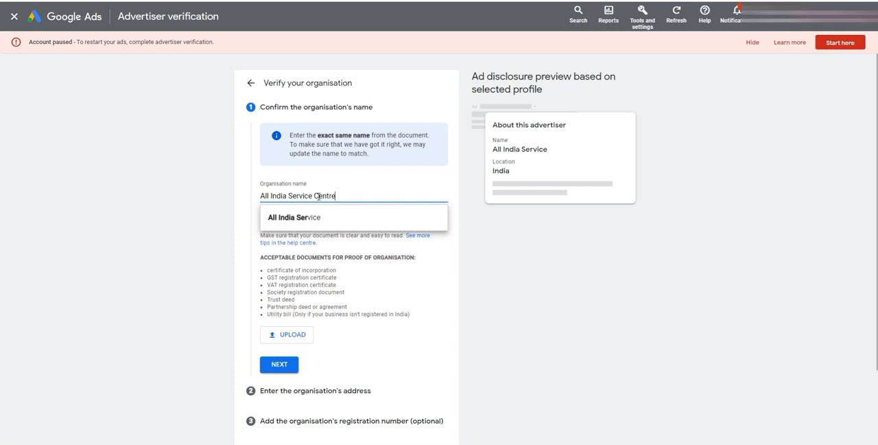
click(207, 227)
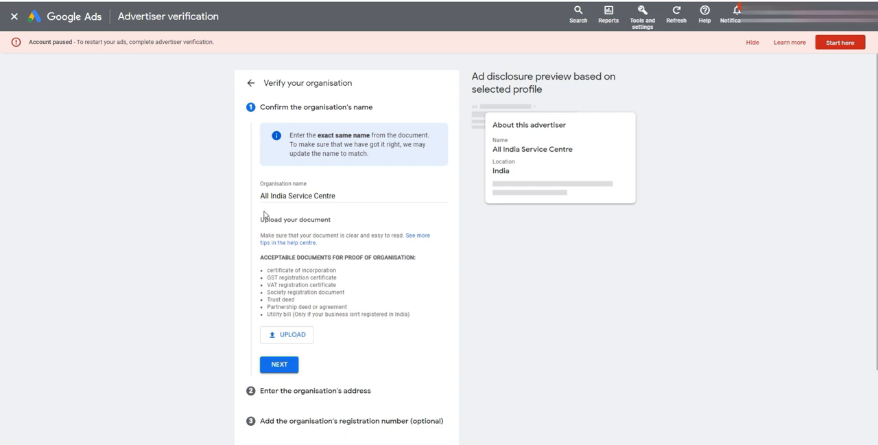
click(341, 197)
click(162, 233)
Step: Upload "Trade license.jpeg" as the proof of organisation and continue to the organisation's address
scroll(355, 298, down, 1)
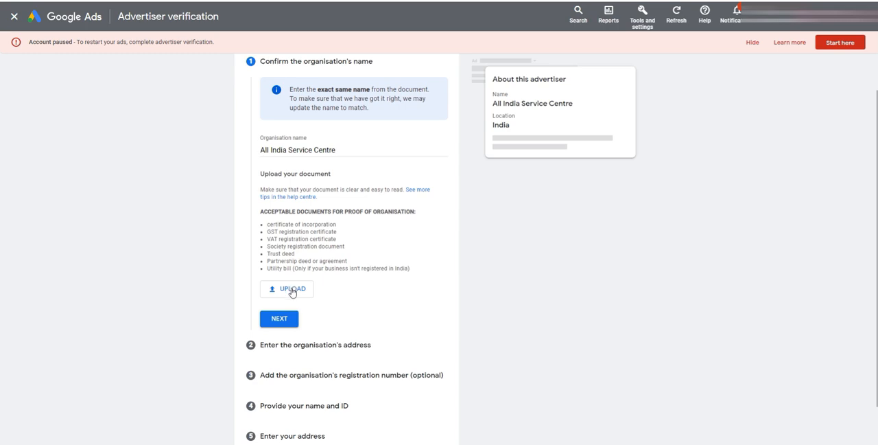
click(292, 289)
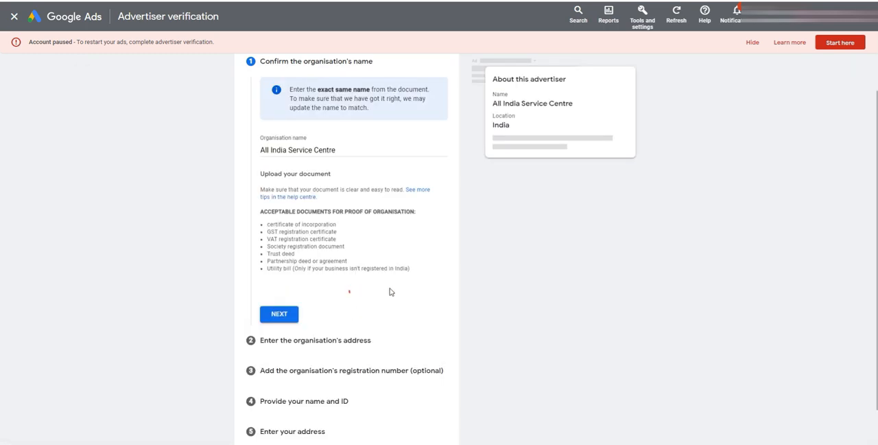
scroll(180, 263, down, 2)
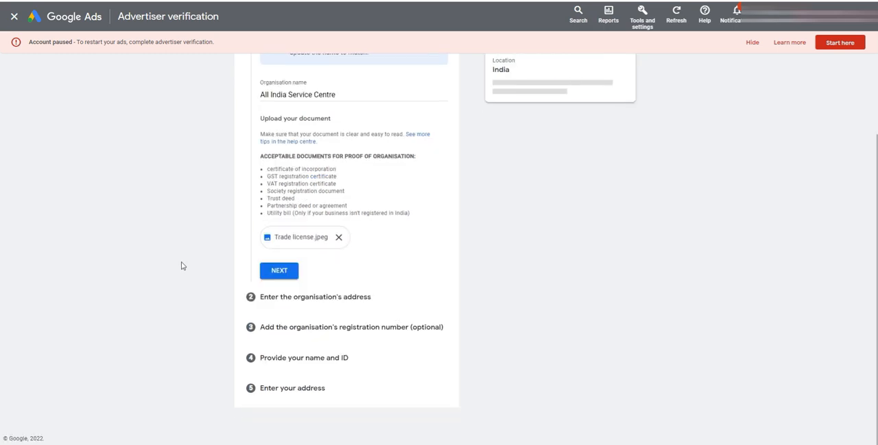
click(281, 274)
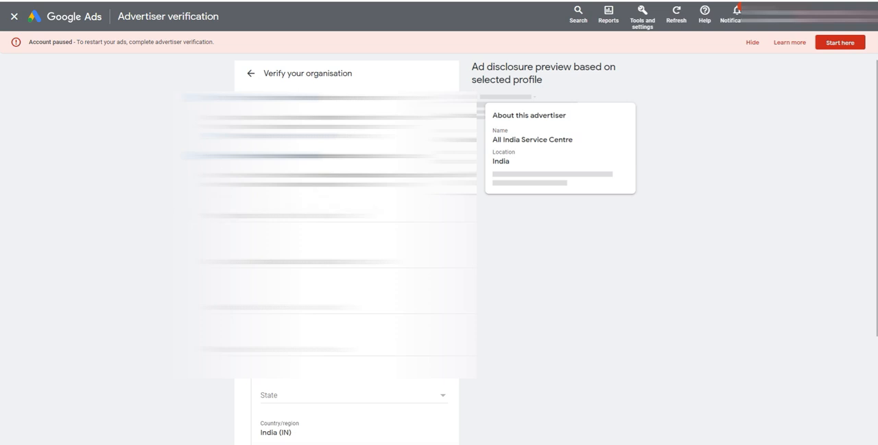
Step: Copy the street address from the notes window and fill it in as the organisation's street address
click(344, 216)
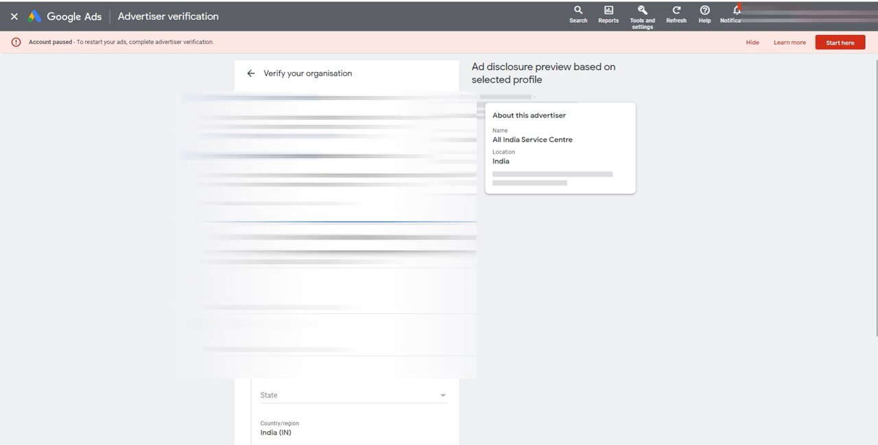
click(329, 274)
click(285, 443)
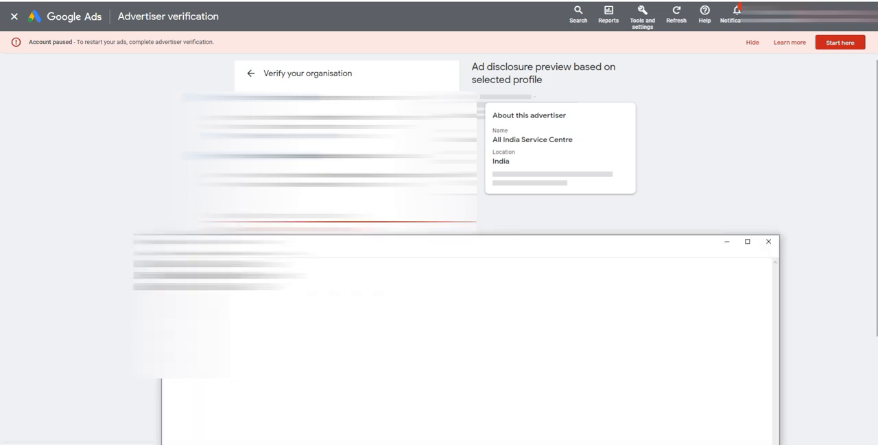
drag(166, 264, 274, 264)
click(162, 191)
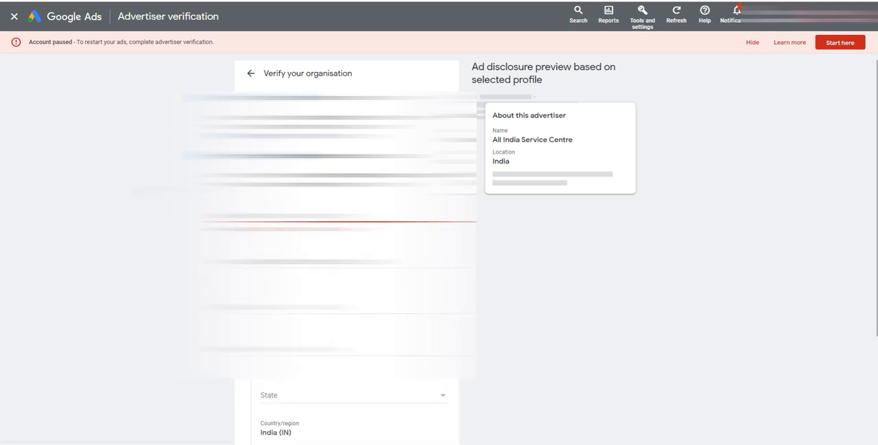
click(309, 217)
key(ctrl+v)
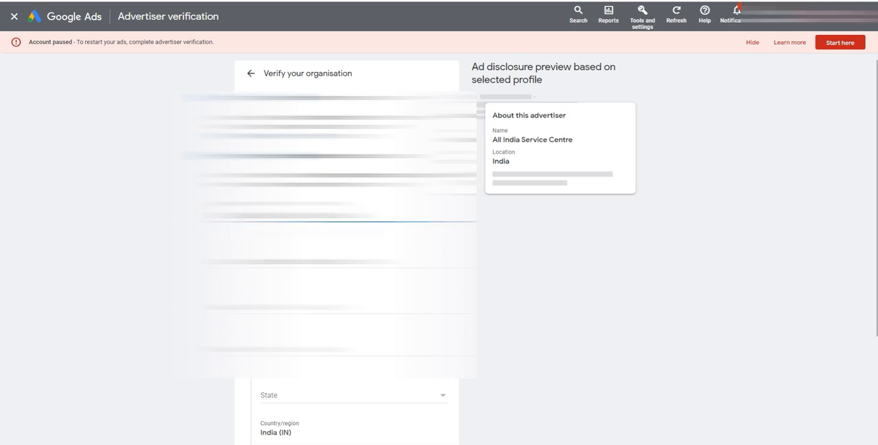
Step: Fill in the organisation's second address line (apt, suite) using the notes, replacing the first pasted entry
click(309, 258)
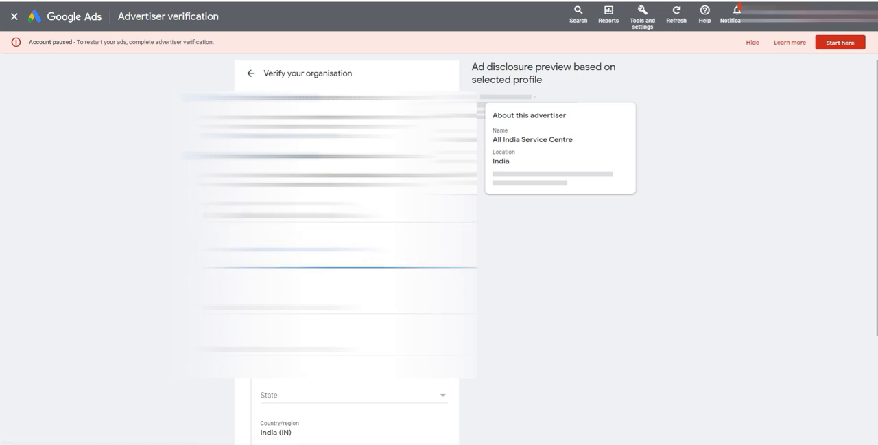
click(152, 444)
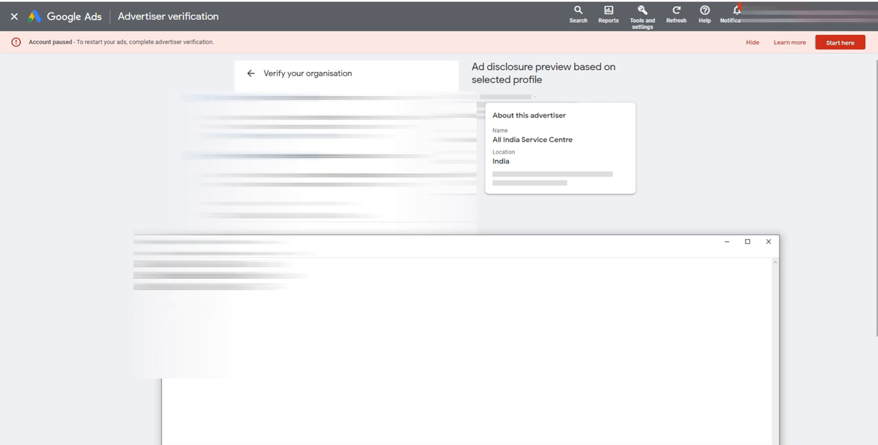
drag(241, 275, 165, 275)
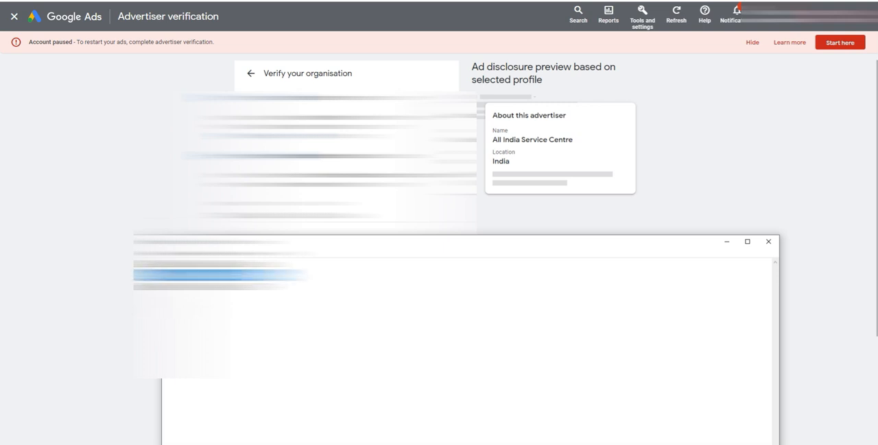
key(alt+Tab)
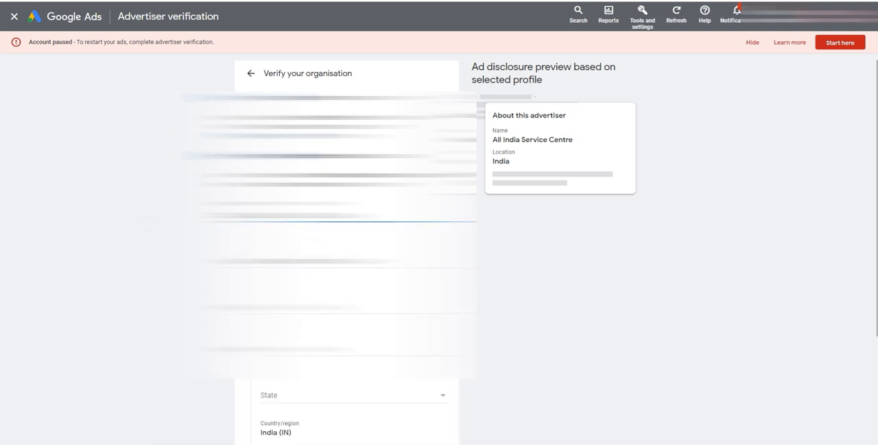
key(Tab)
key(ctrl+v)
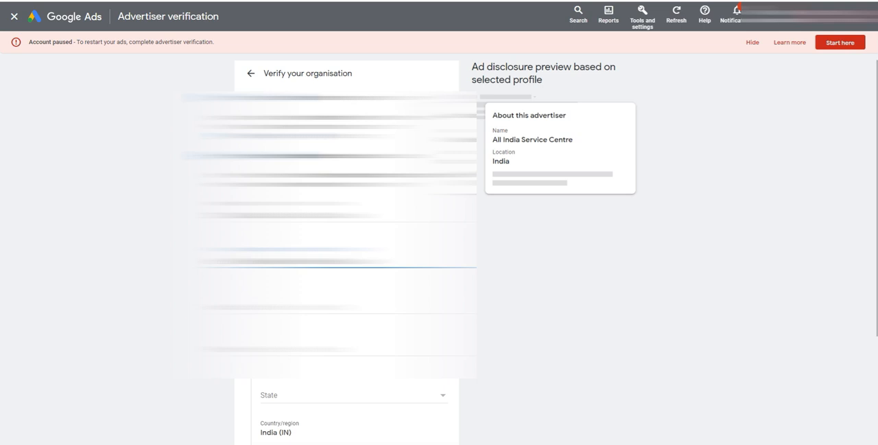
key(ctrl+a)
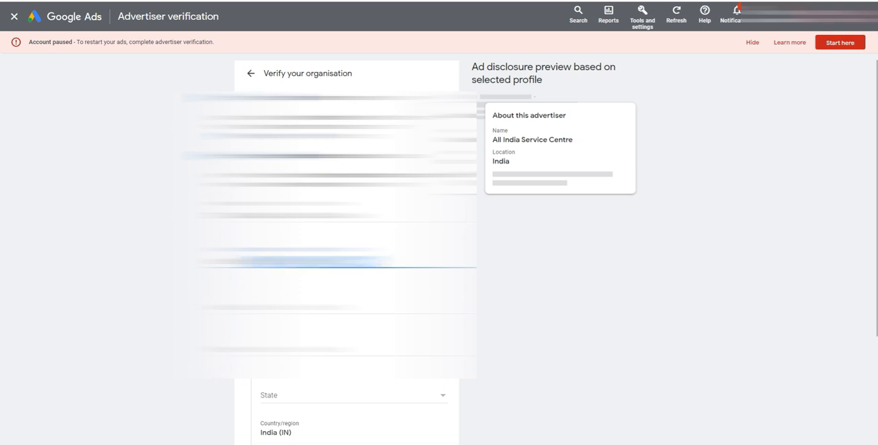
key(BackSpace)
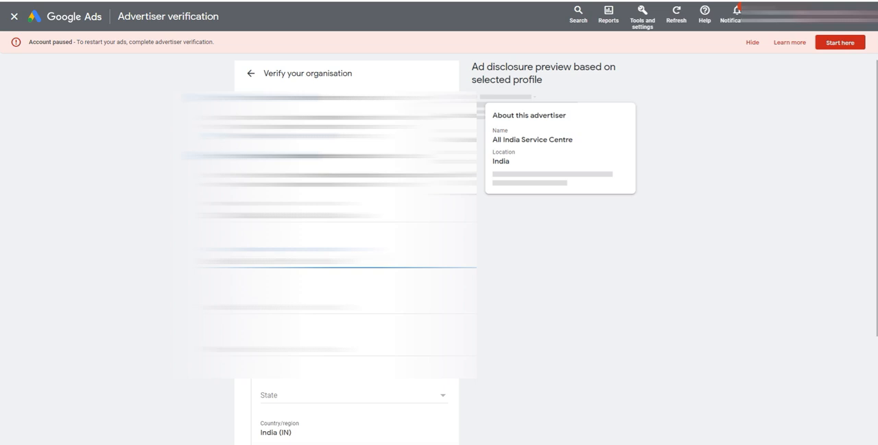
text(a)
Step: Fill in the organisation's town/city and PIN code from the notes and complete the organisation address
click(308, 307)
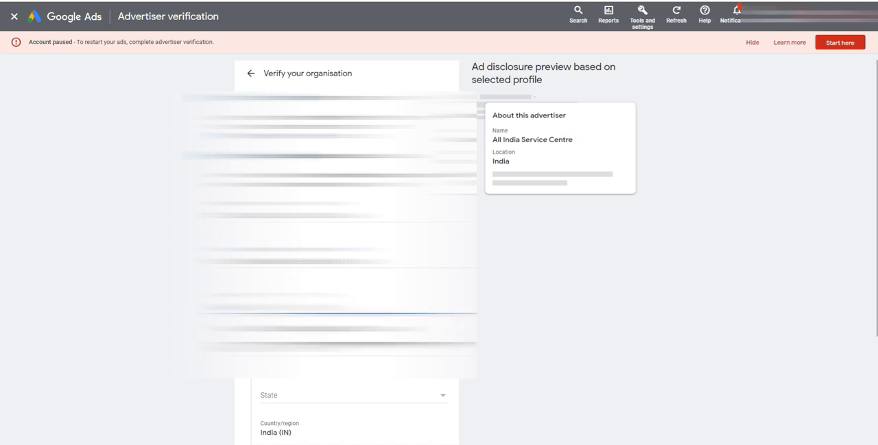
click(309, 349)
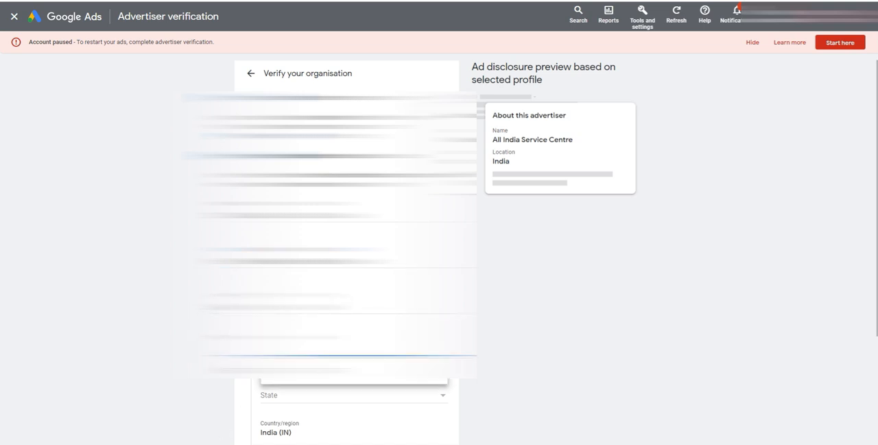
key(alt+Tab)
drag(280, 287, 213, 287)
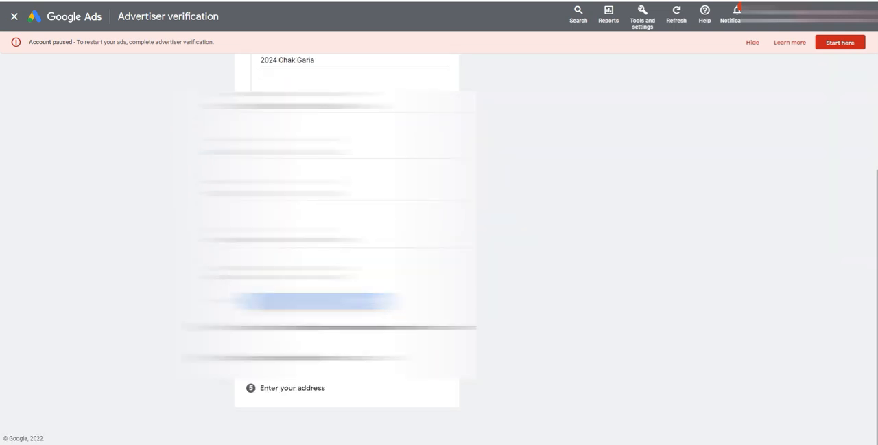
click(320, 301)
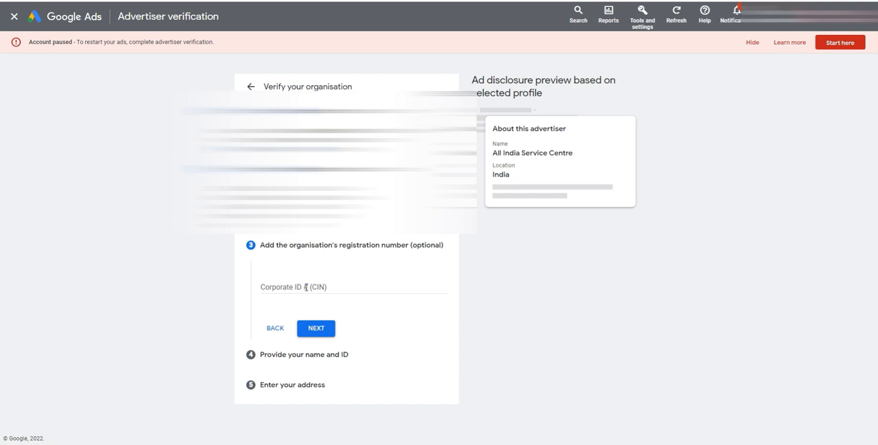
Step: Leave the optional Corporate ID (CIN) blank and fill in the representative's legal name
click(306, 287)
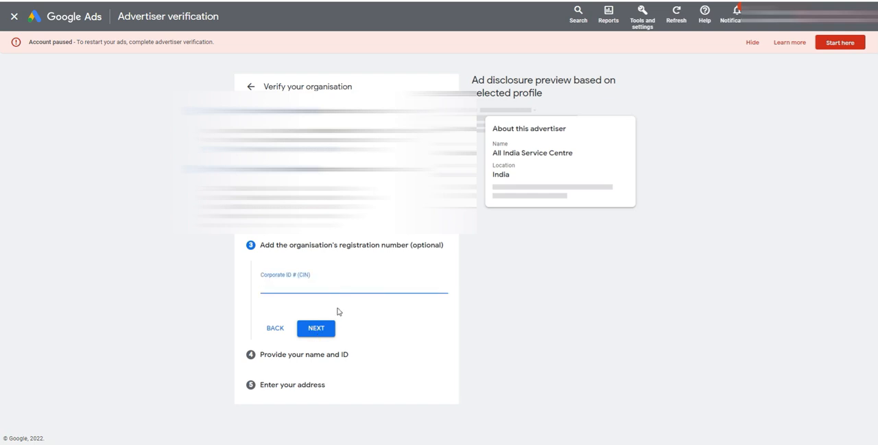
click(318, 330)
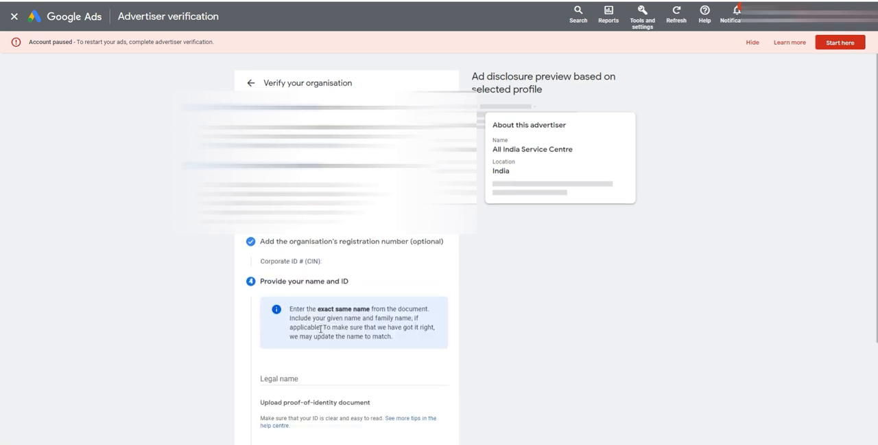
scroll(192, 296, down, 2)
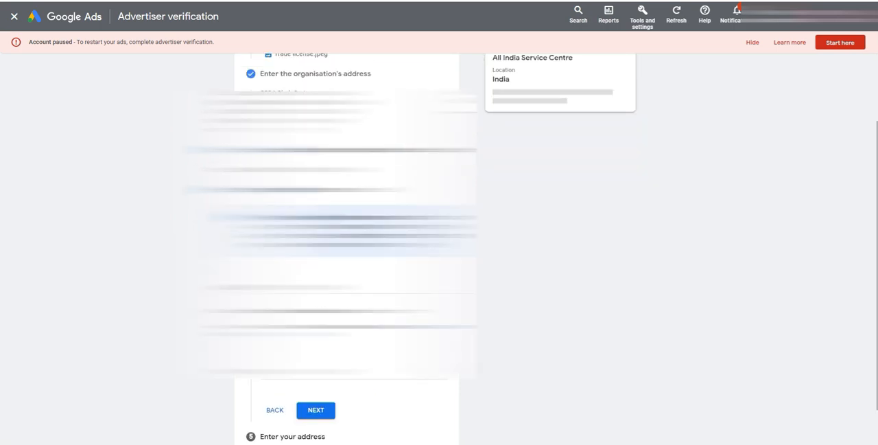
click(232, 443)
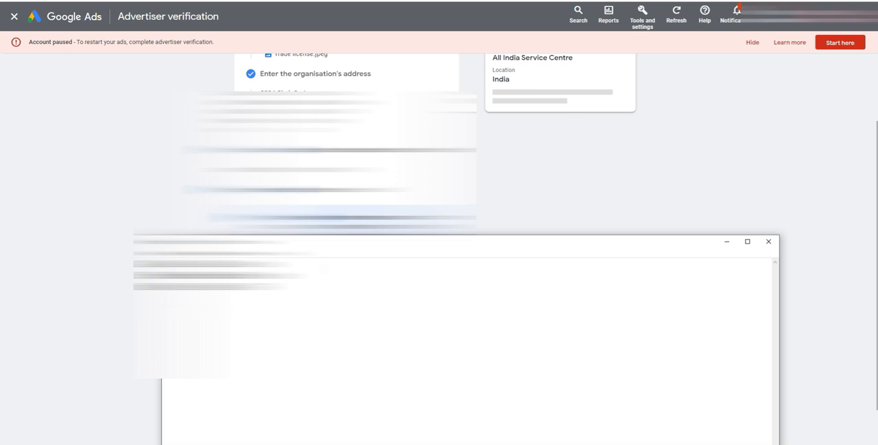
key(alt+Tab)
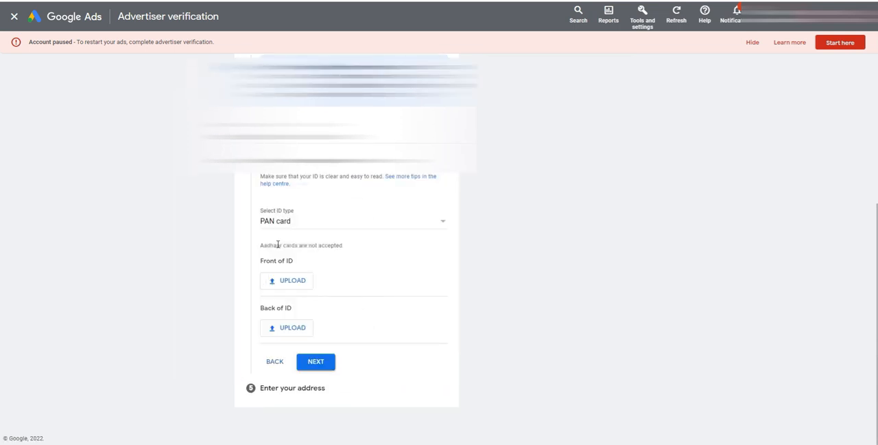
Step: Keep PAN card as the ID type, upload "PAN 1.jpg" as the front and "PAN 2.jpg" as the back, and continue to the address
click(295, 221)
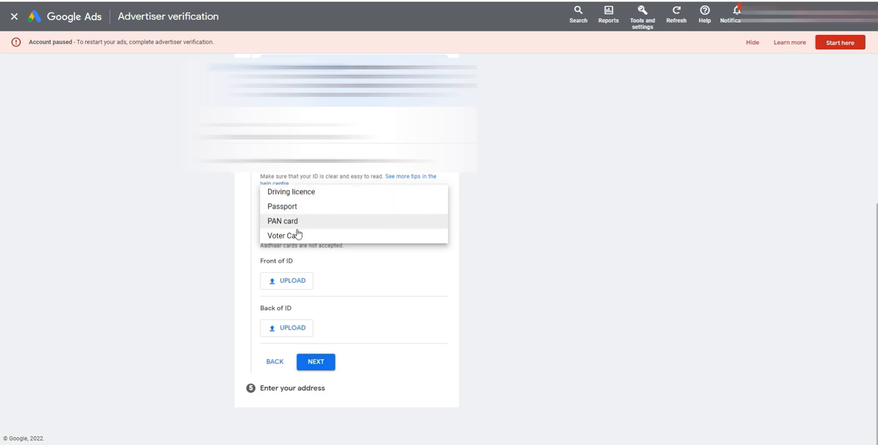
click(189, 241)
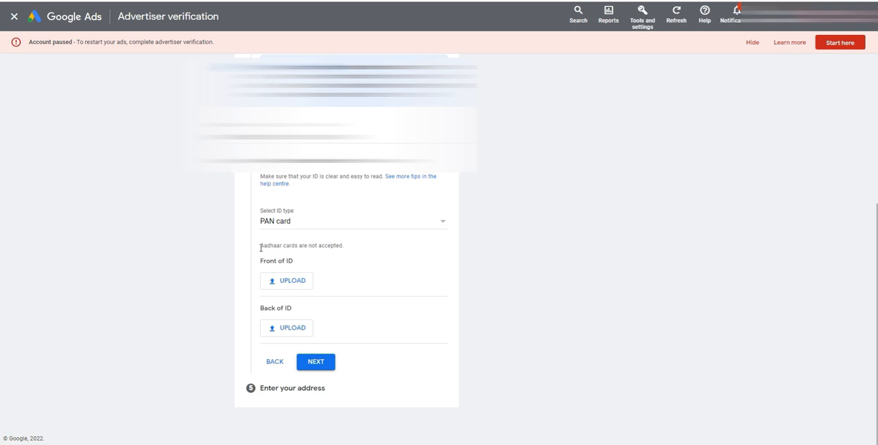
drag(260, 246, 350, 249)
click(322, 245)
click(293, 281)
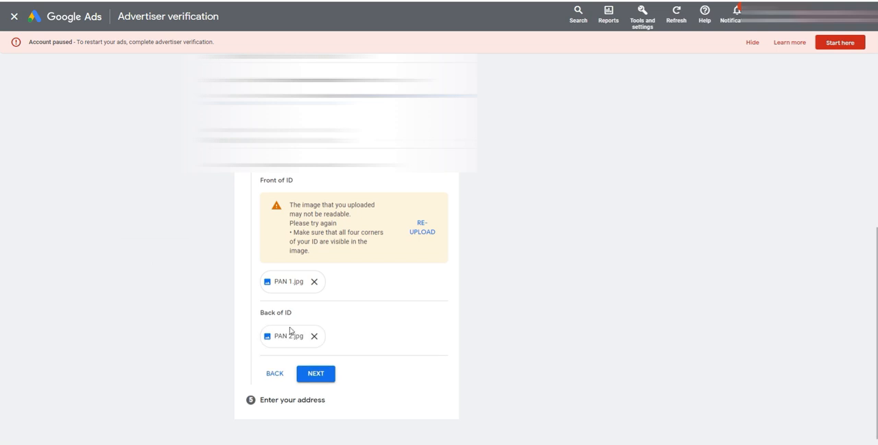
click(325, 379)
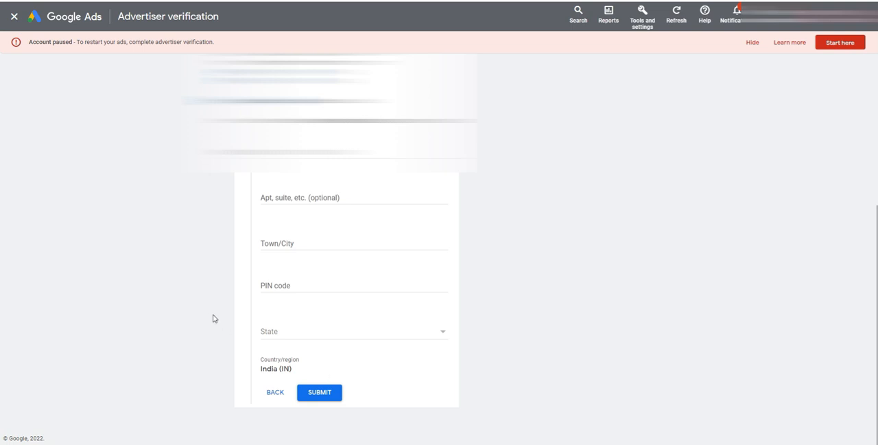
Step: Fill in the representative's own address with reference to the organisation's address and submit the organisation verification
scroll(213, 317, up, 2)
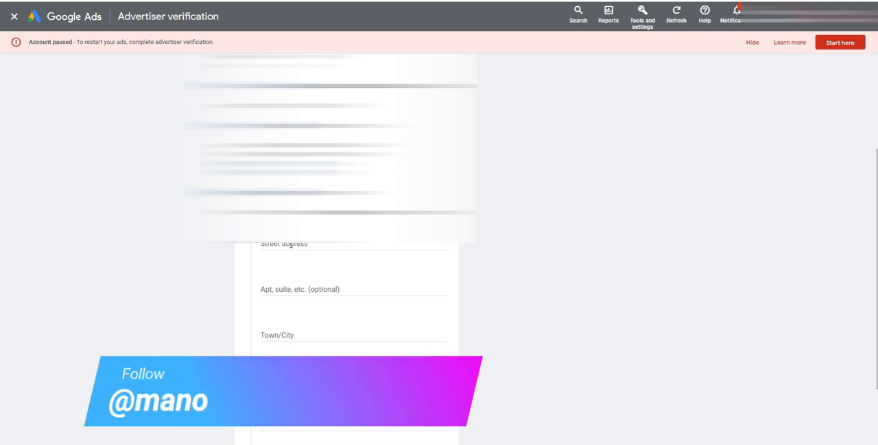
scroll(290, 245, up, 3)
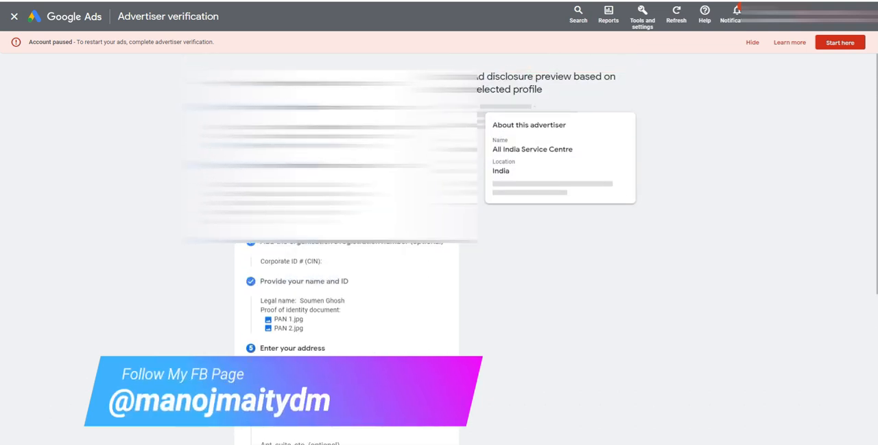
drag(260, 184, 315, 185)
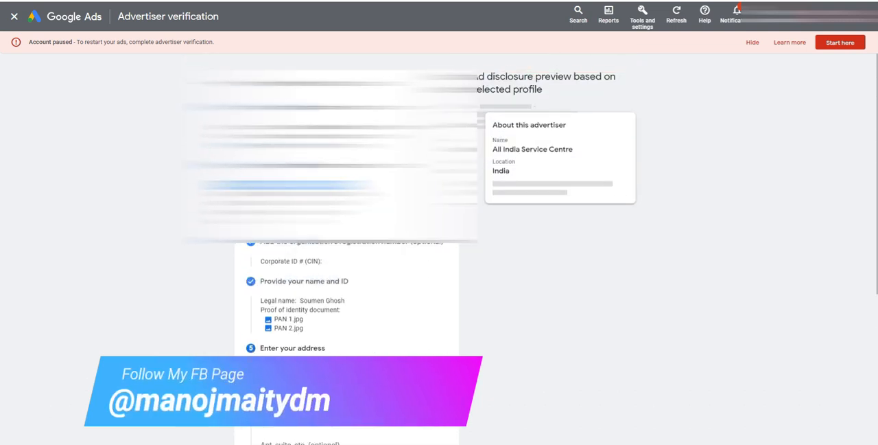
scroll(347, 274, down, 5)
click(288, 216)
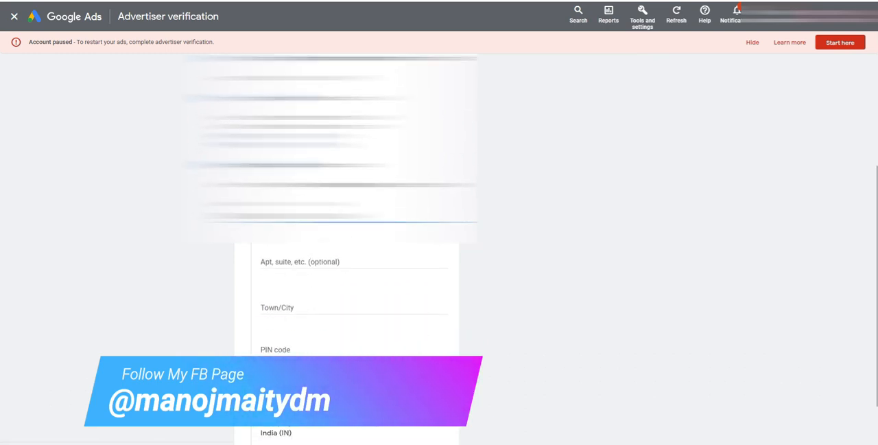
key(alt+Tab)
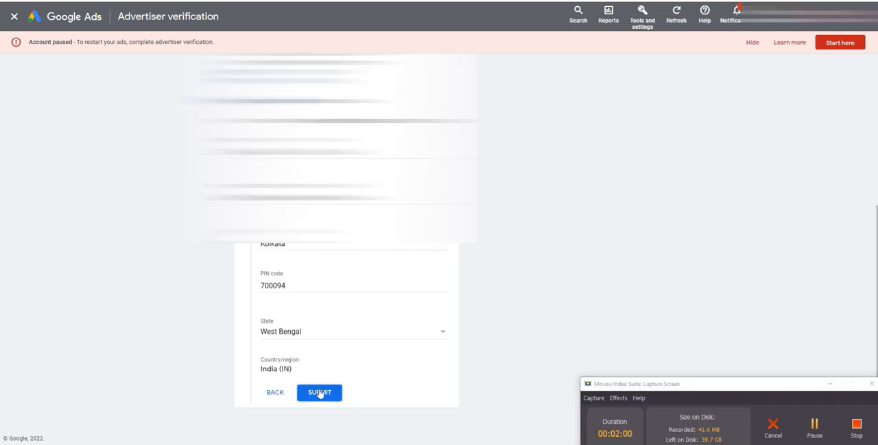
click(323, 394)
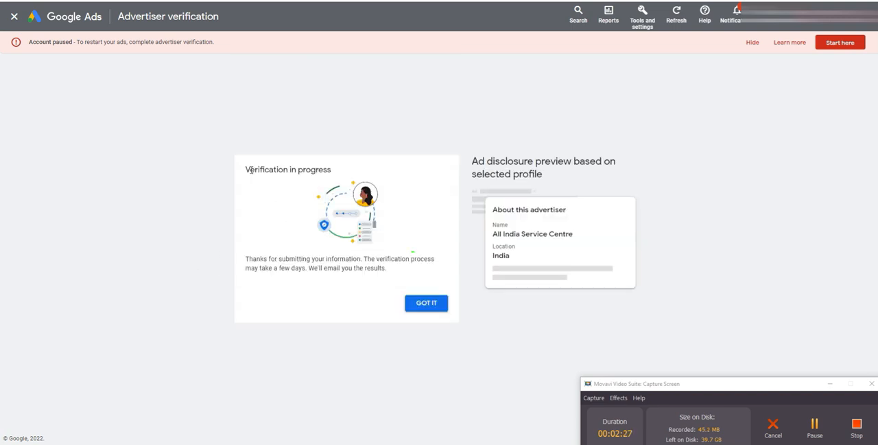
Step: Acknowledge the submission notice and start the "Verify your business operations" task from the verification status list
drag(247, 169, 339, 173)
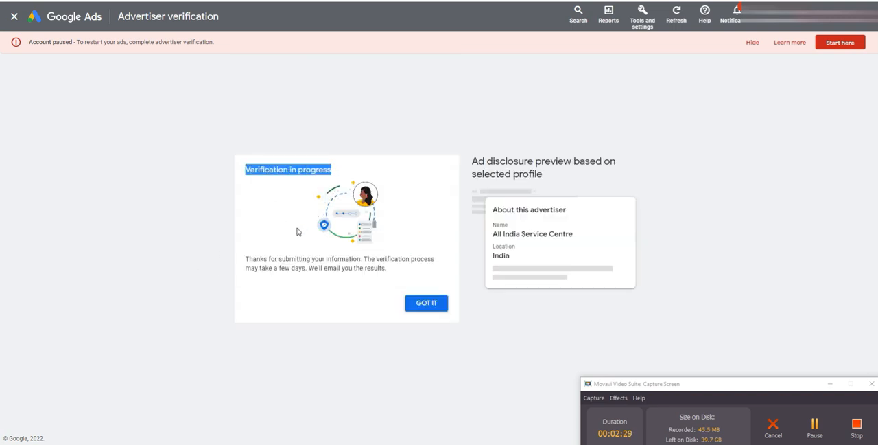
drag(245, 262, 390, 274)
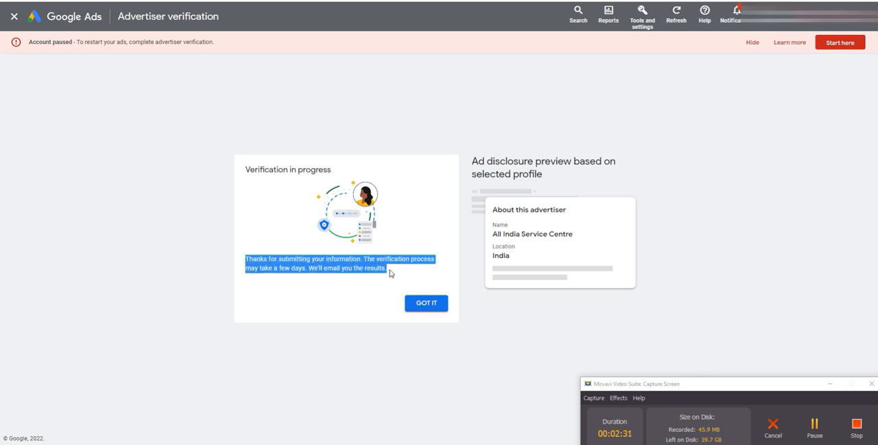
click(296, 274)
drag(313, 271, 385, 271)
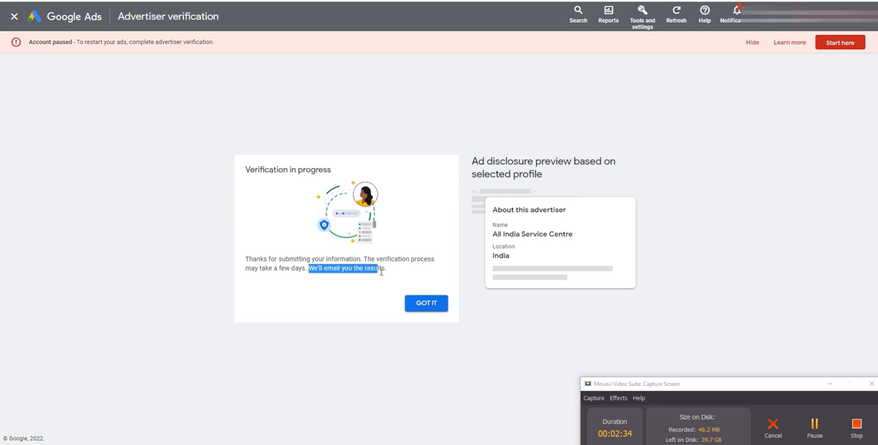
click(435, 309)
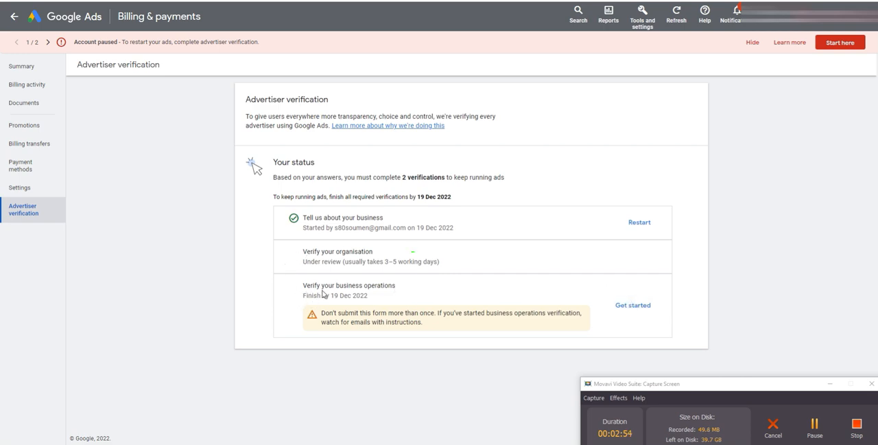
click(631, 306)
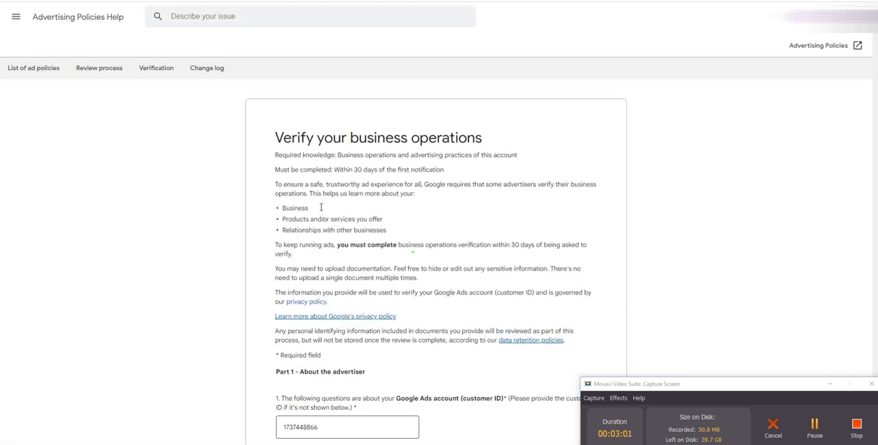
Step: Check the customer ID in Part 1 of the business operations form against the account ID shown in Google Ads
scroll(405, 186, down, 3)
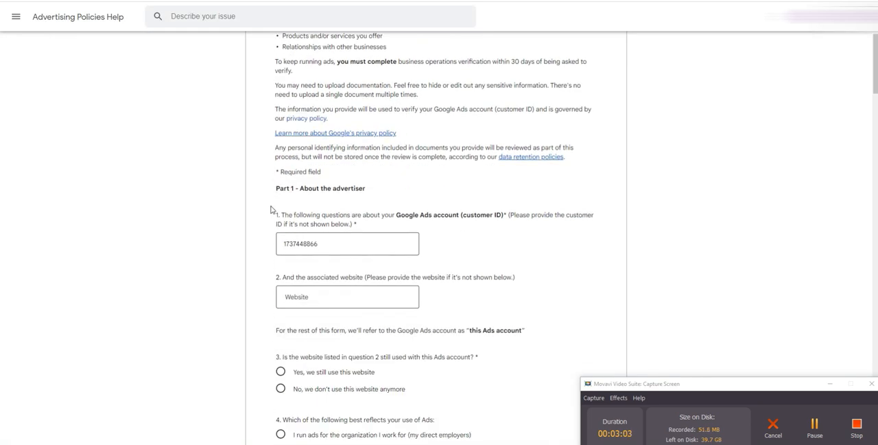
drag(276, 187, 371, 191)
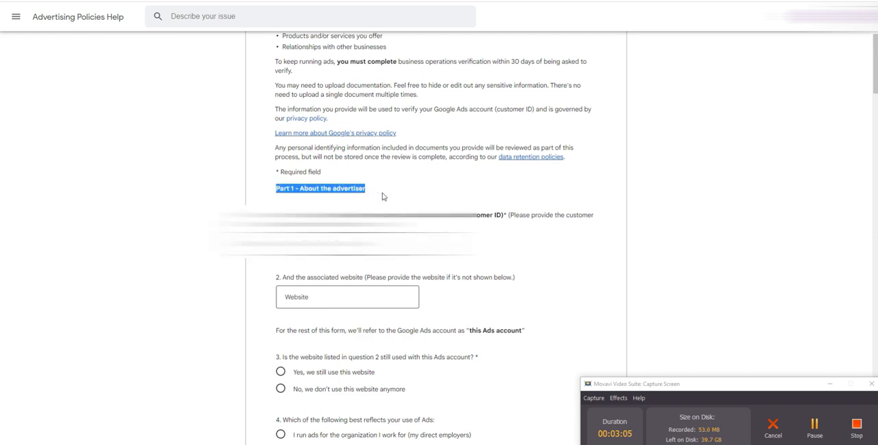
click(382, 196)
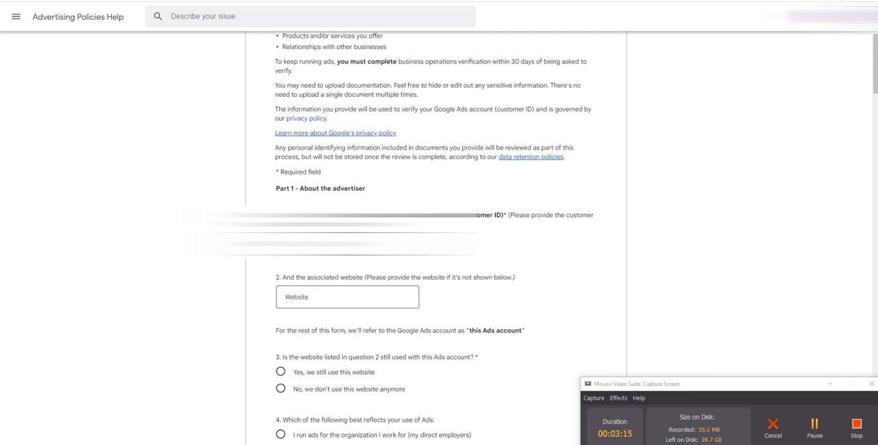
click(275, 1)
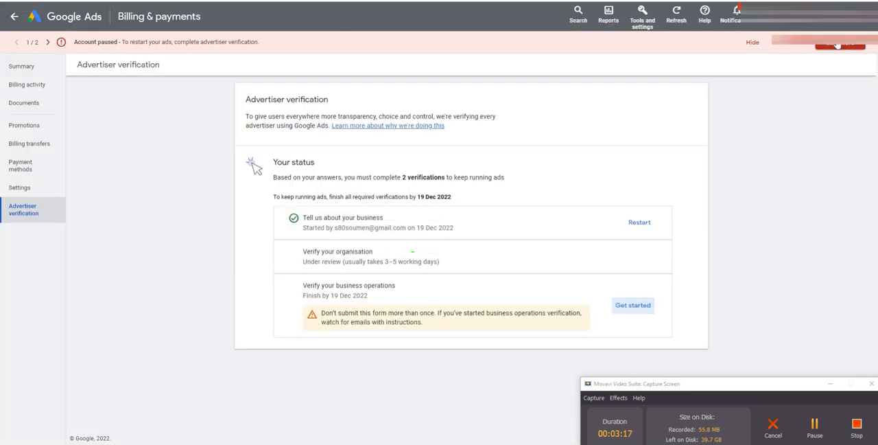
click(864, 16)
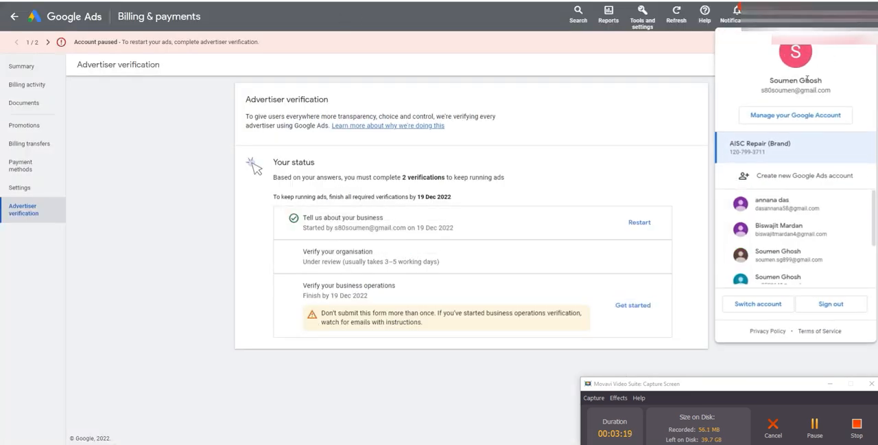
click(697, 64)
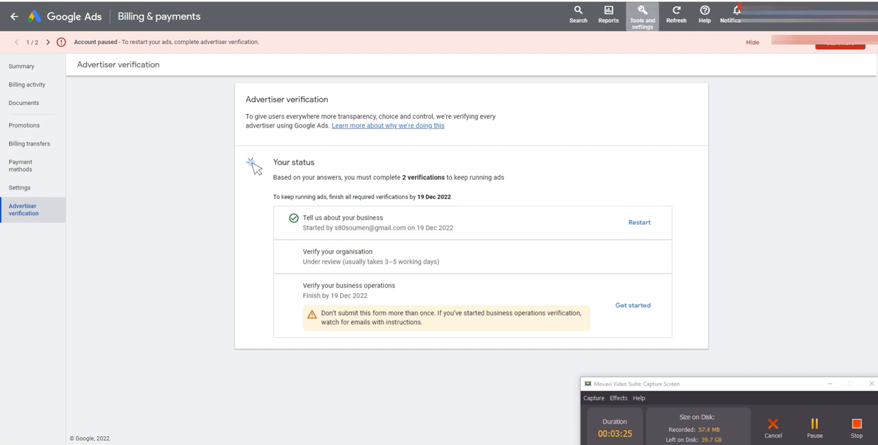
key(ctrl+Tab)
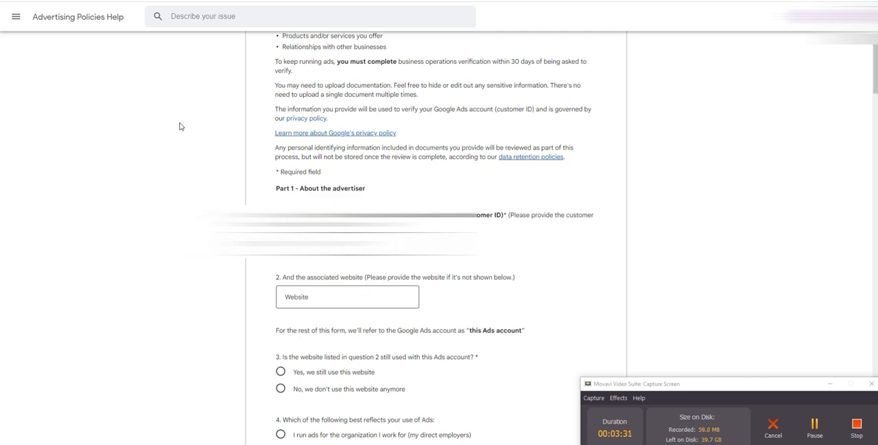
key(ctrl+shift+Tab)
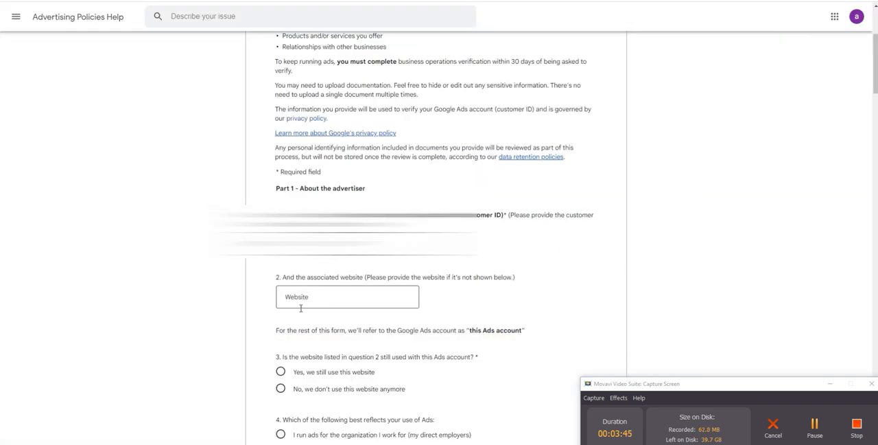
Step: Open the advertiser's website aiscrepair.in in a new browser tab to get its address for question 2
click(313, 296)
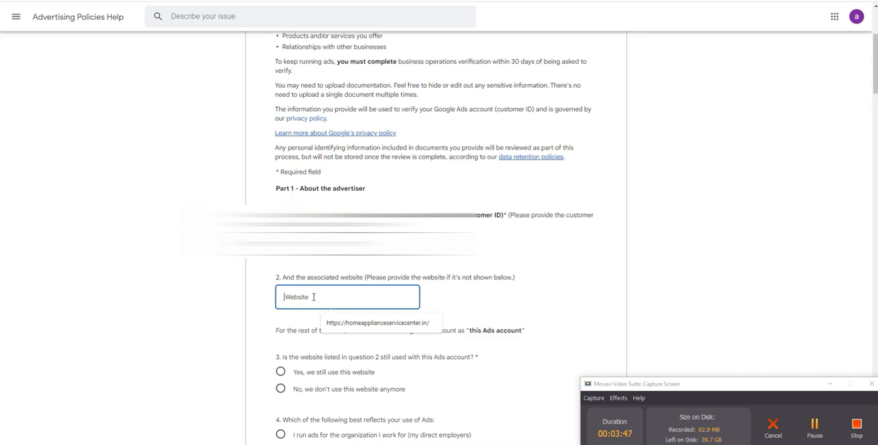
key(ctrl+t)
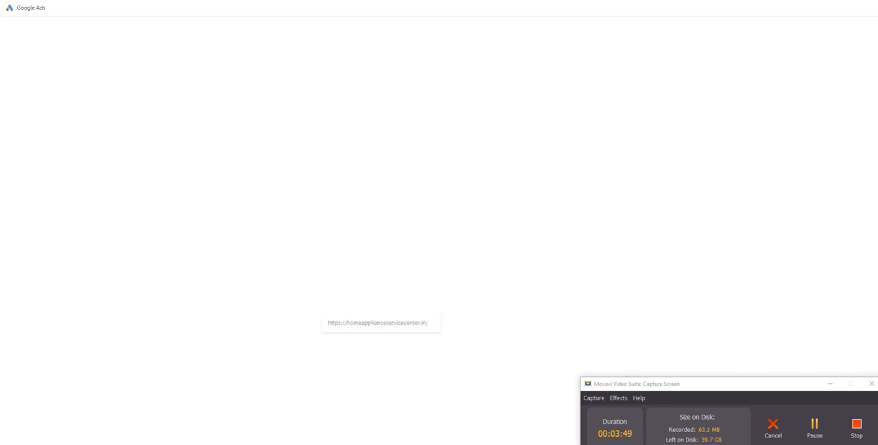
text(all)
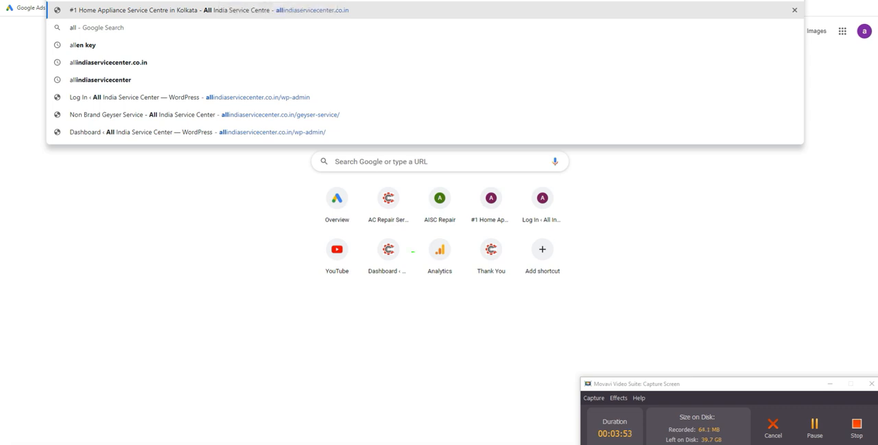
key(BackSpace)
key(BackSpace)
text(isc)
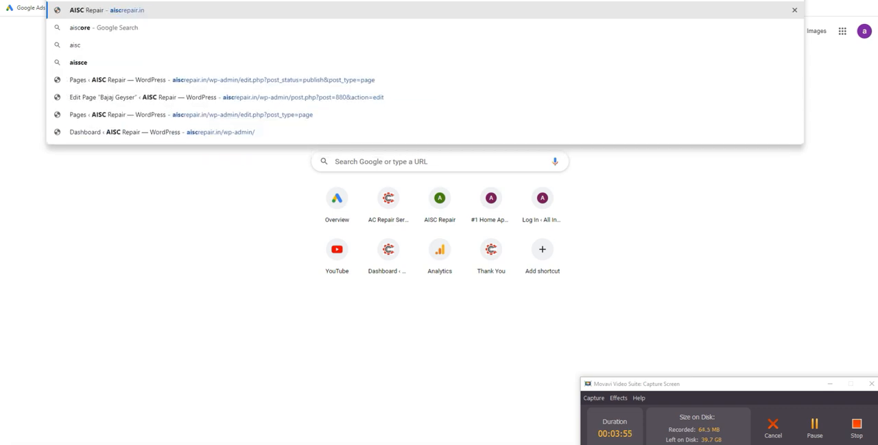
key(Return)
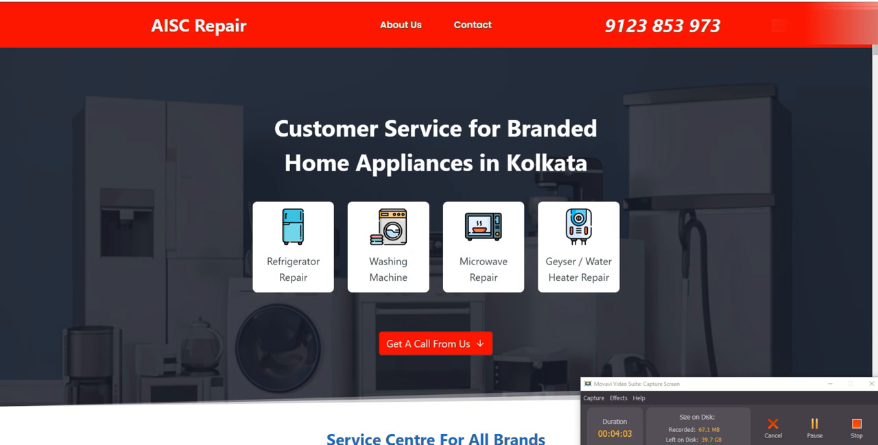
key(ctrl+Tab)
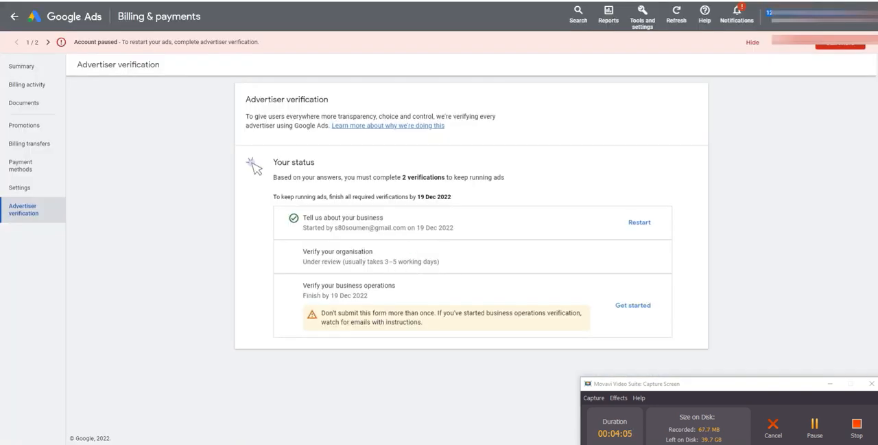
key(ctrl+Tab)
text(https://aiscrepair.in/)
click(200, 275)
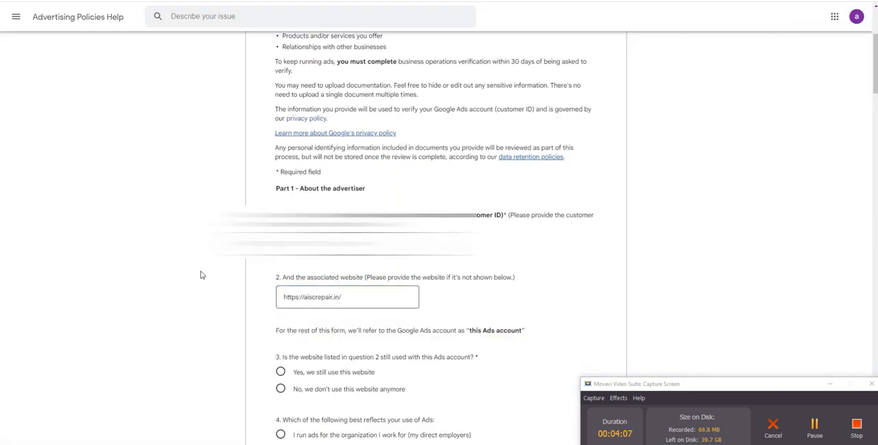
Step: Answer question 3 with "Yes, we still use this website" and question 4 with "I run ads for my own unregistered business"
scroll(200, 274, down, 3)
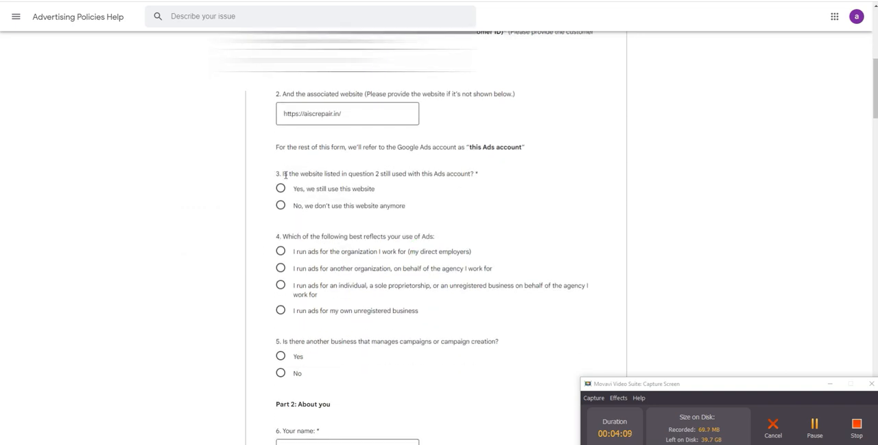
drag(284, 175, 375, 174)
click(331, 180)
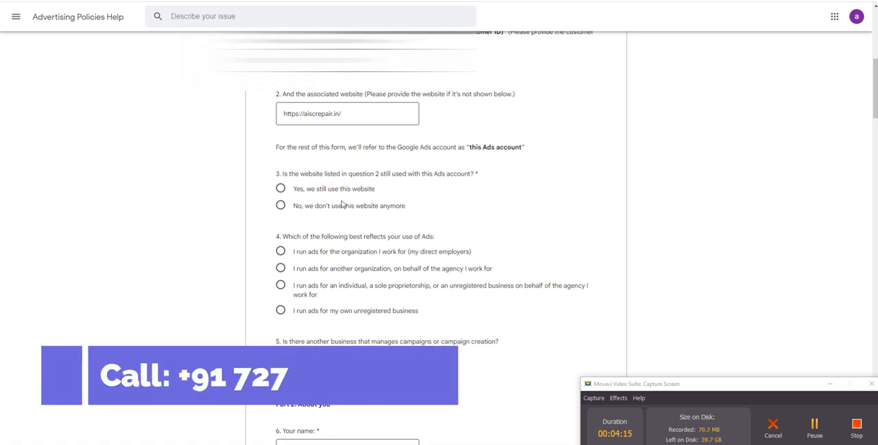
click(281, 190)
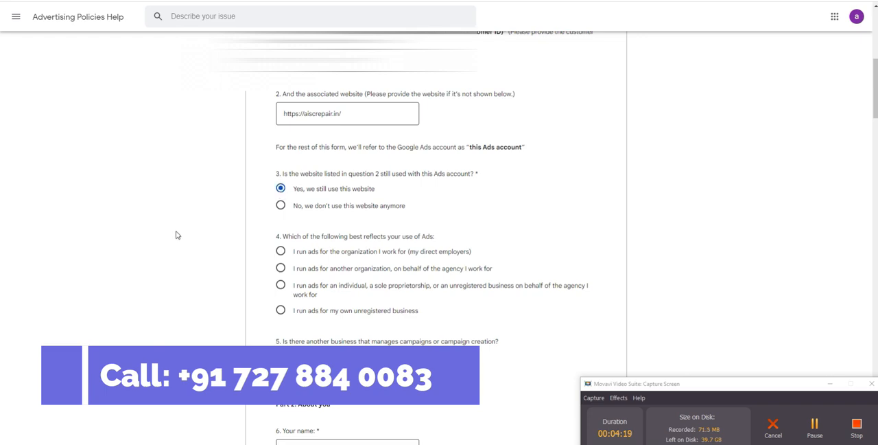
scroll(195, 239, down, 2)
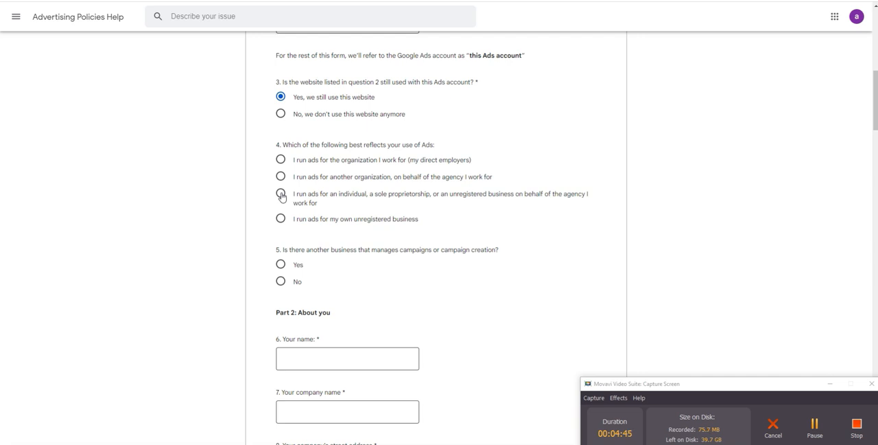
click(281, 219)
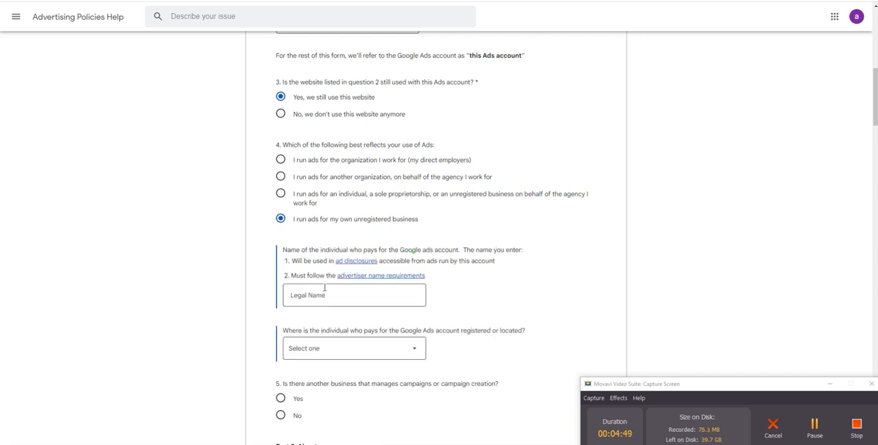
Step: Fill in the legal name of the individual who pays for the Google Ads account
scroll(287, 252, down, 1)
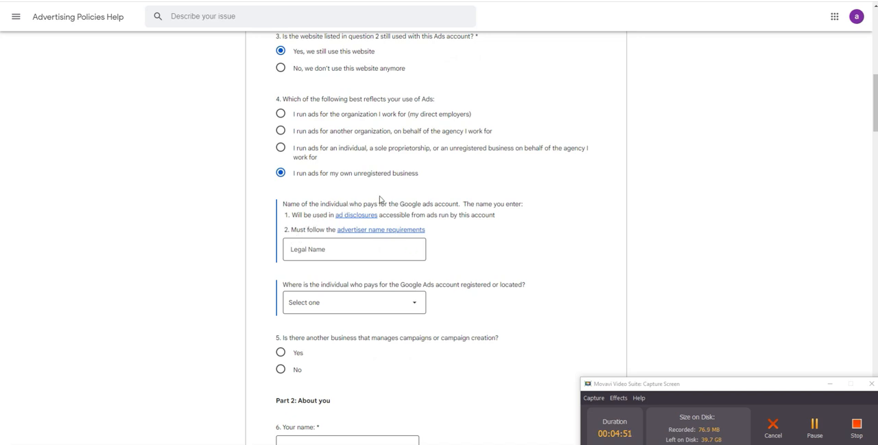
click(351, 250)
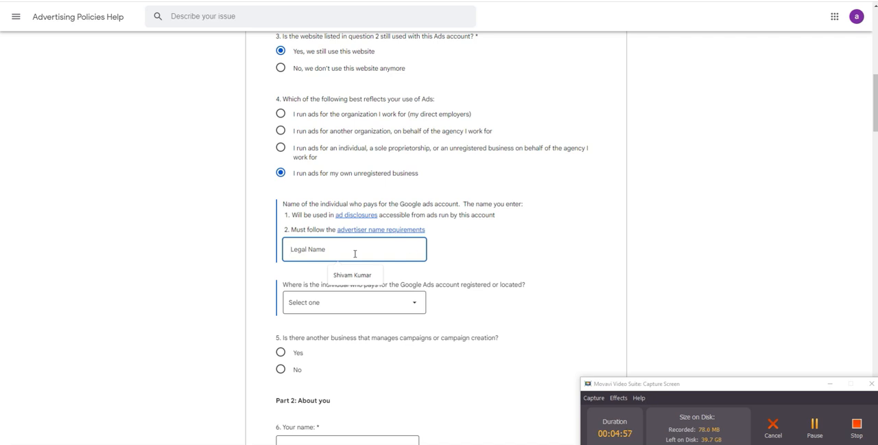
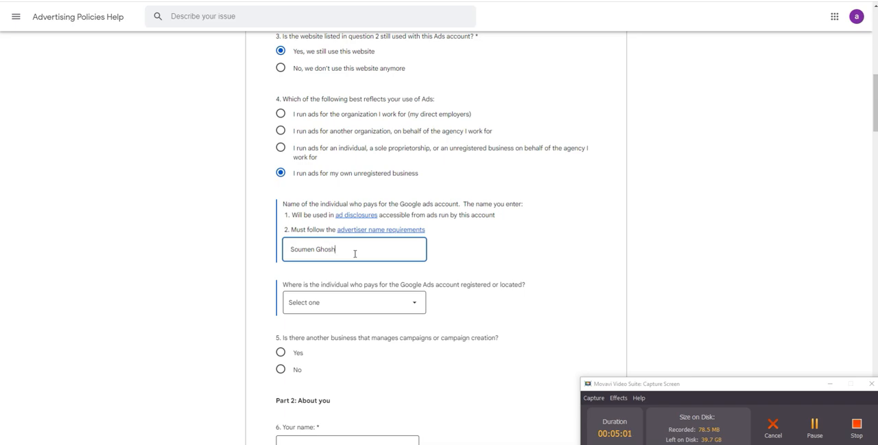
click(203, 267)
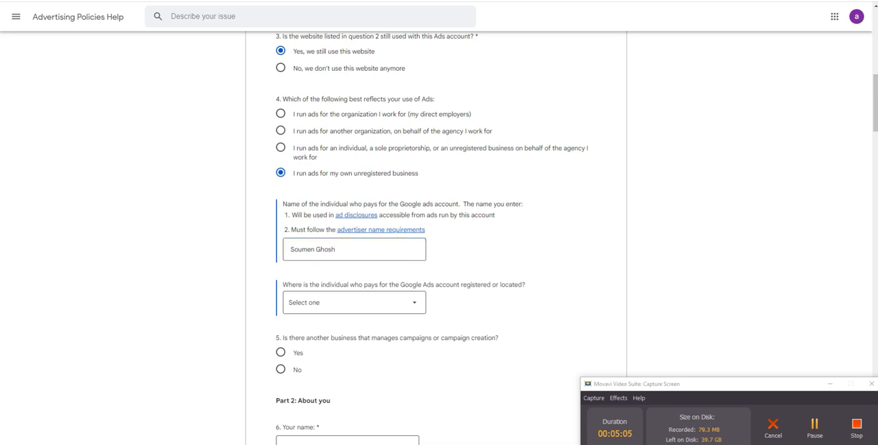
key(alt+Tab)
key(alt+Tab)
Step: Set the paying individual's location to India and answer No to another business managing campaigns or campaign creation
scroll(255, 293, down, 2)
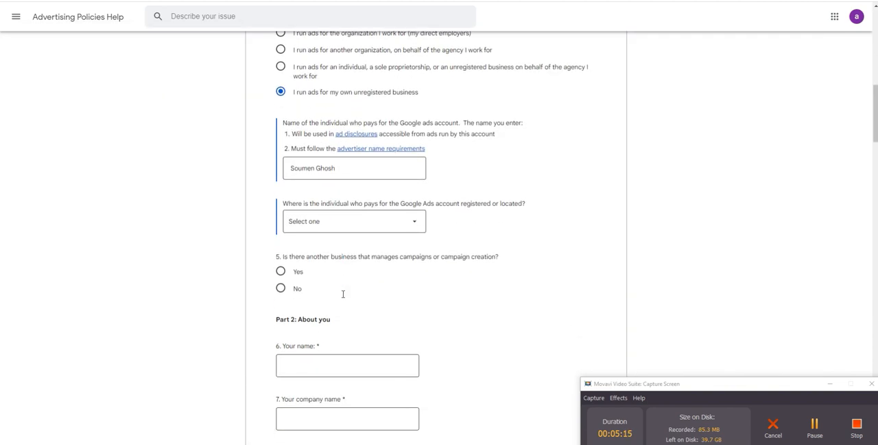
click(400, 214)
scroll(389, 291, down, 2)
scroll(390, 291, down, 10)
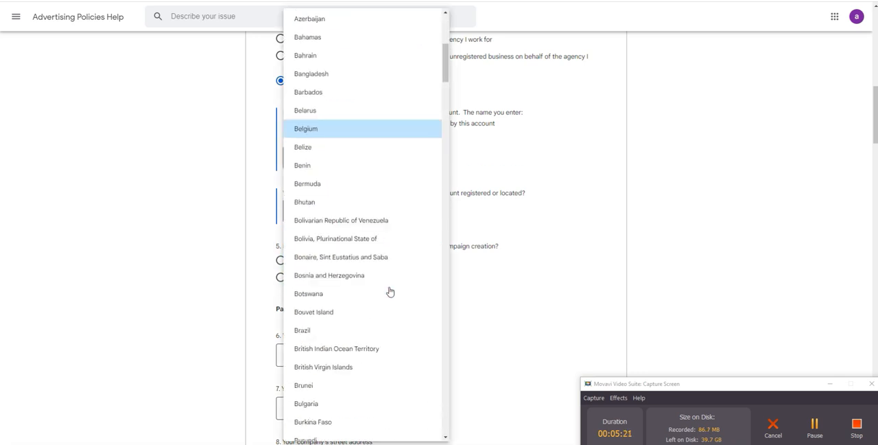
scroll(383, 287, down, 6)
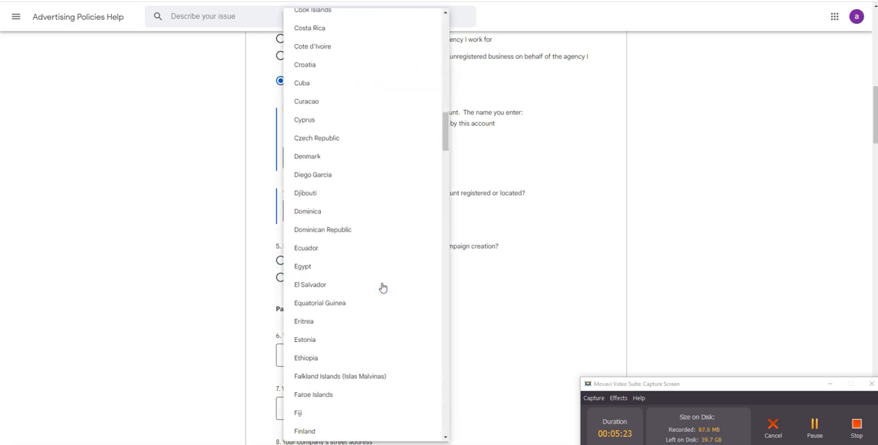
scroll(382, 286, up, 3)
scroll(381, 285, up, 1)
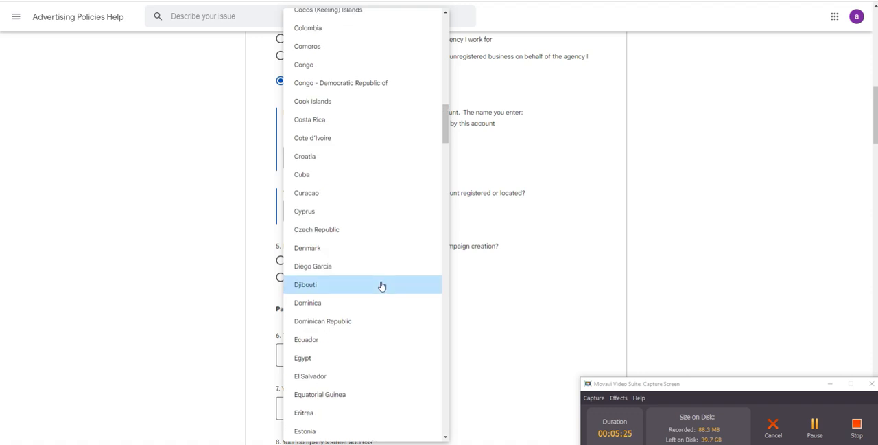
scroll(381, 285, up, 5)
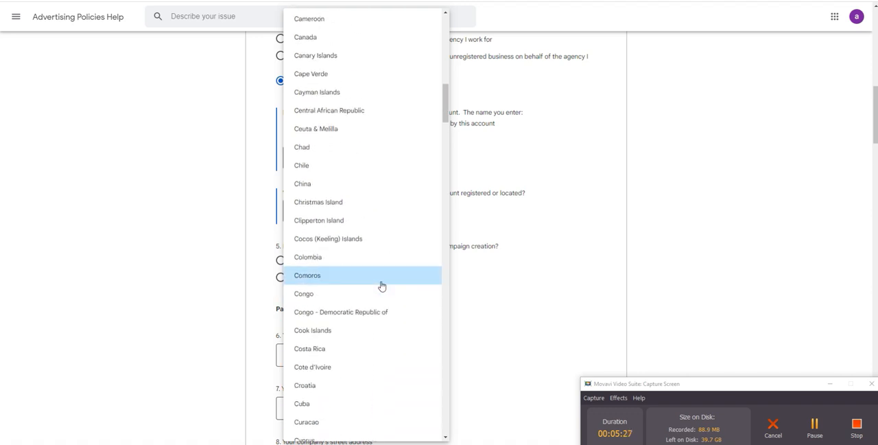
scroll(381, 285, down, 12)
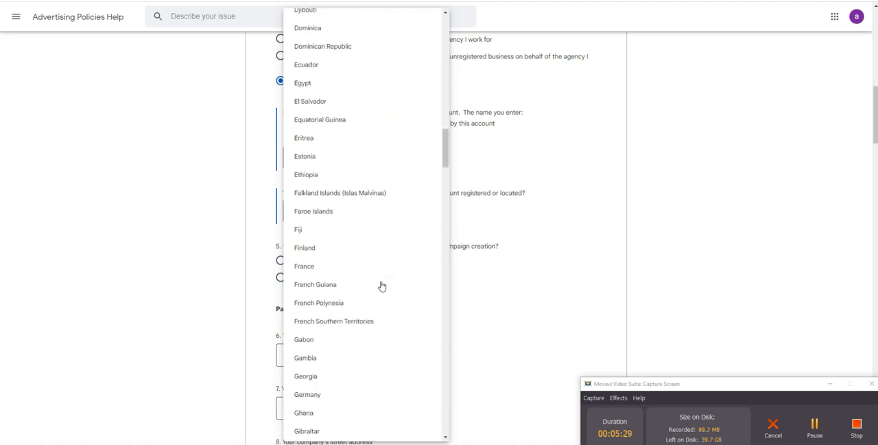
scroll(382, 286, down, 3)
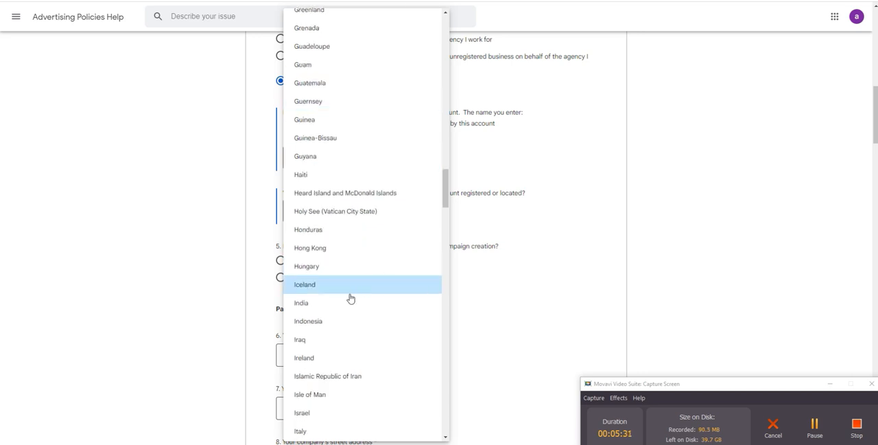
click(348, 301)
scroll(361, 267, down, 2)
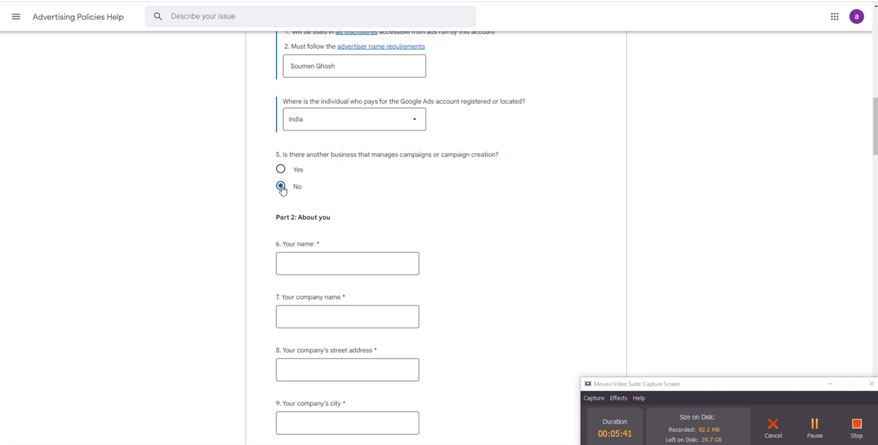
Step: Copy the paying individual's name into question 6, Your name
scroll(377, 196, down, 2)
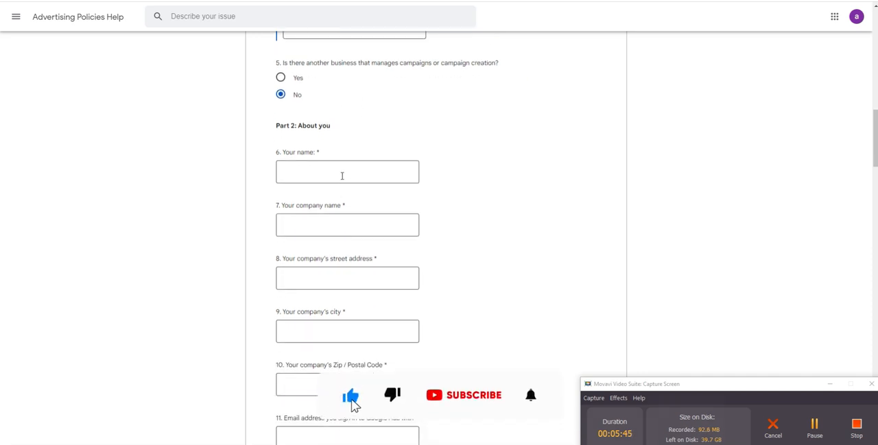
scroll(343, 179, up, 3)
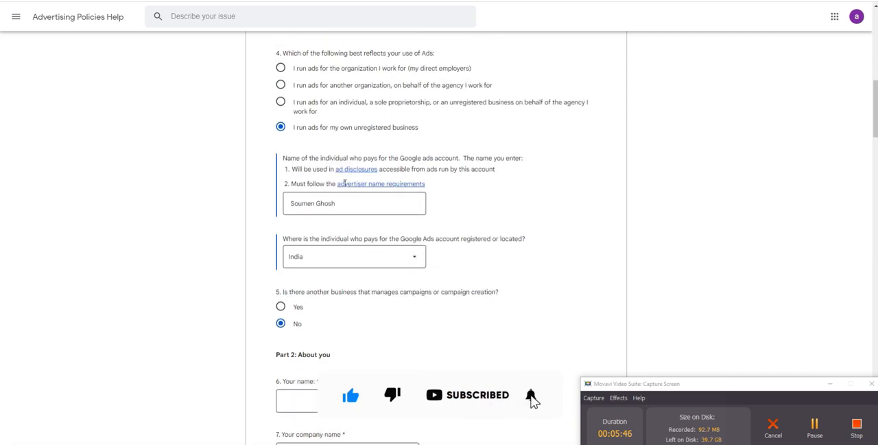
scroll(349, 193, down, 1)
click(344, 162)
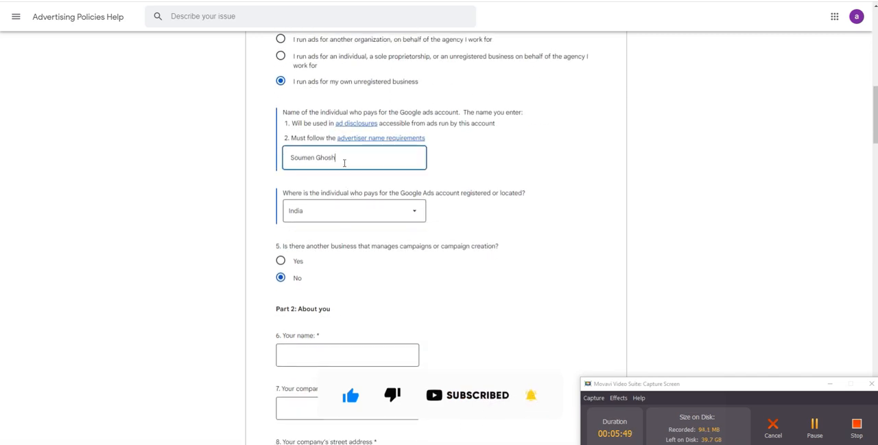
key(ctrl+a)
key(ctrl+c)
scroll(324, 252, down, 2)
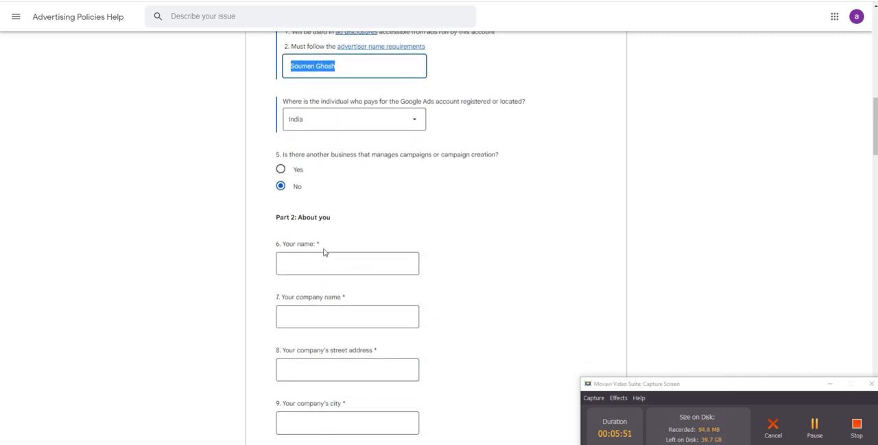
click(324, 257)
key(ctrl+v)
click(214, 256)
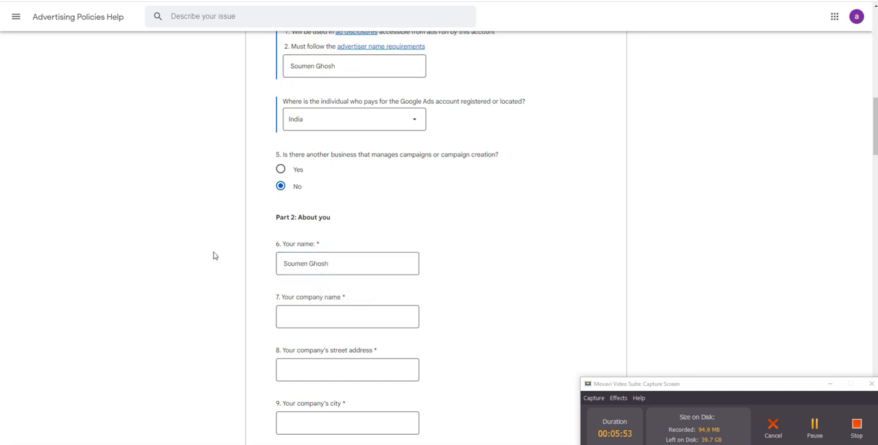
Step: Fill in the company name and copy the first address line from the text notes into the company's street address
scroll(373, 268, down, 2)
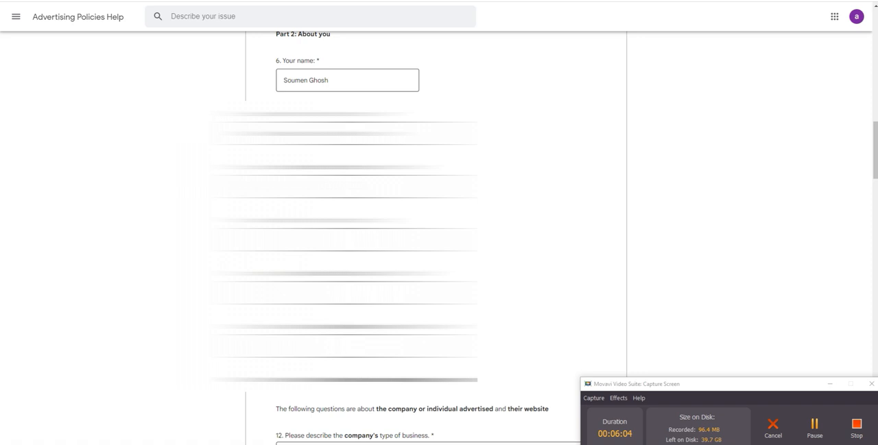
click(350, 186)
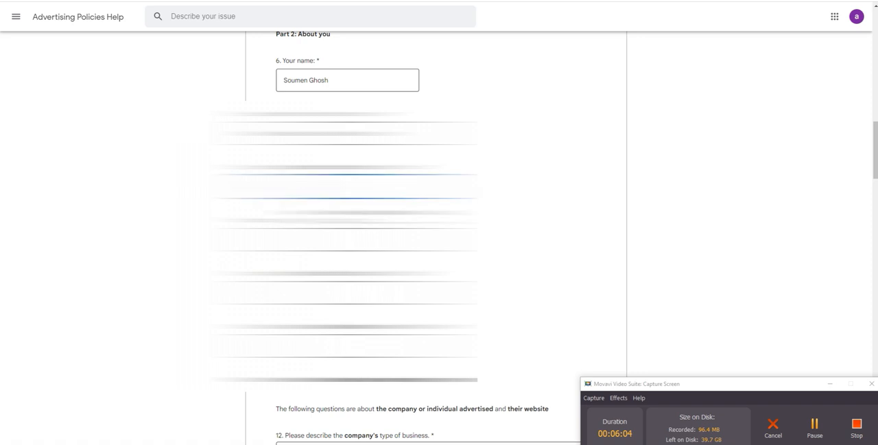
click(225, 216)
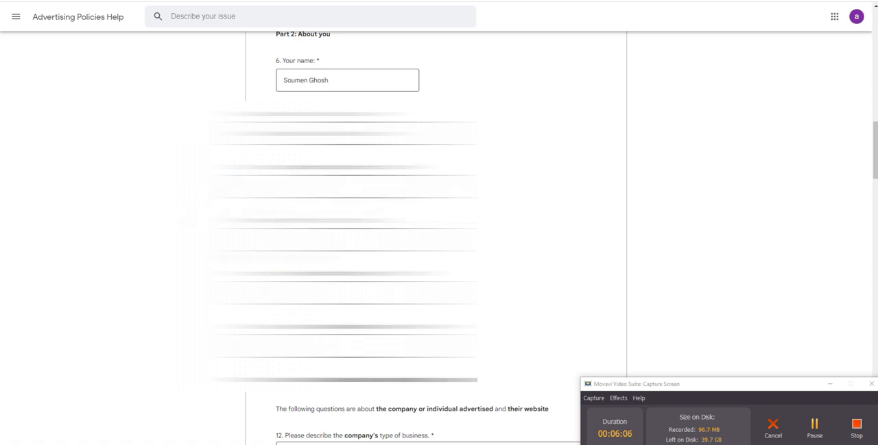
click(278, 444)
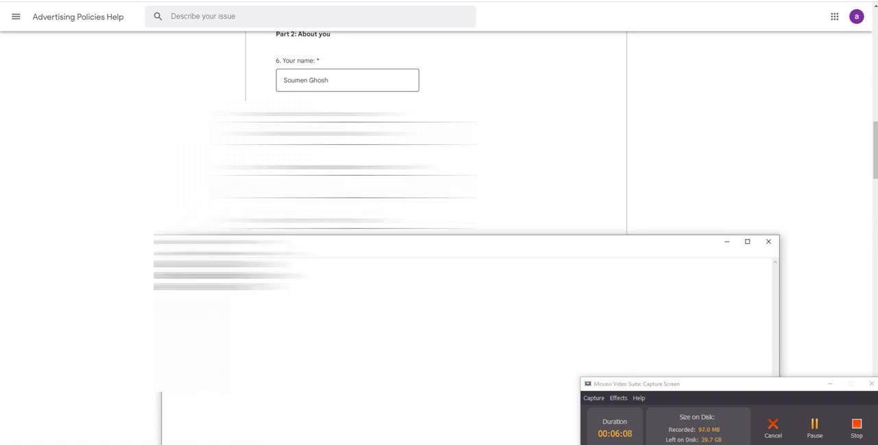
drag(166, 264, 275, 264)
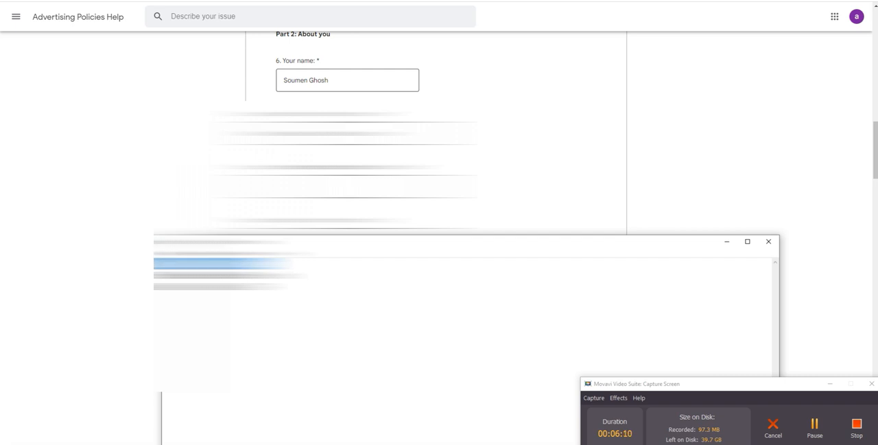
click(329, 186)
key(ctrl+v)
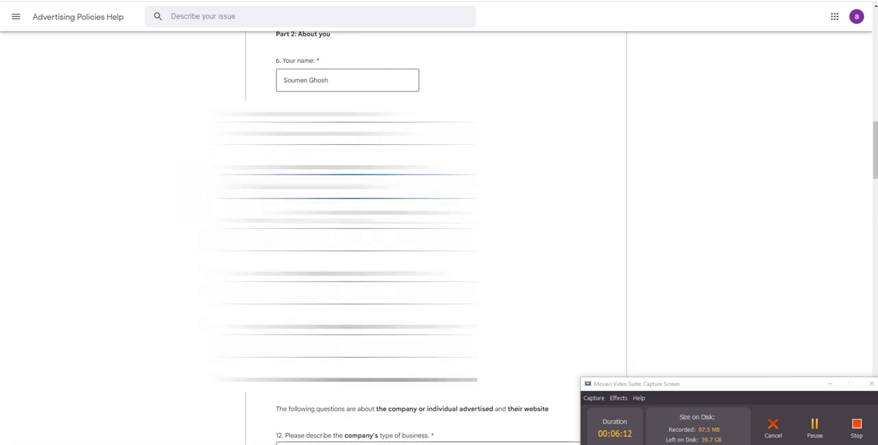
Step: Add the second address line from the text notes to the company's street address
click(336, 239)
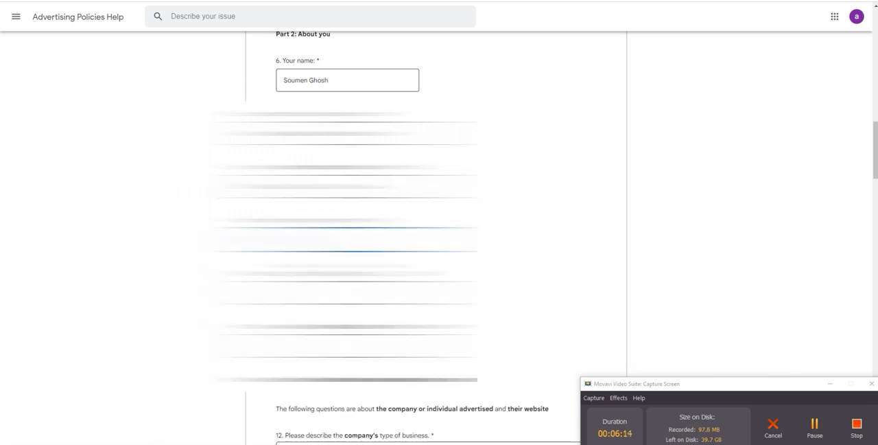
click(336, 186)
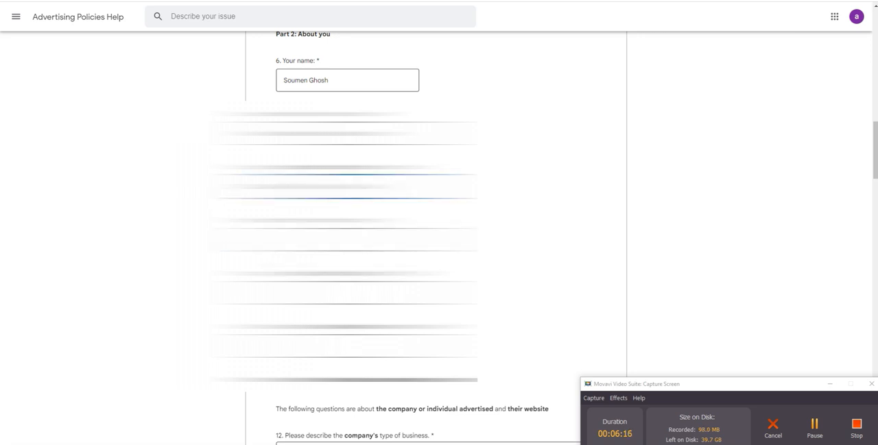
key(alt+Tab)
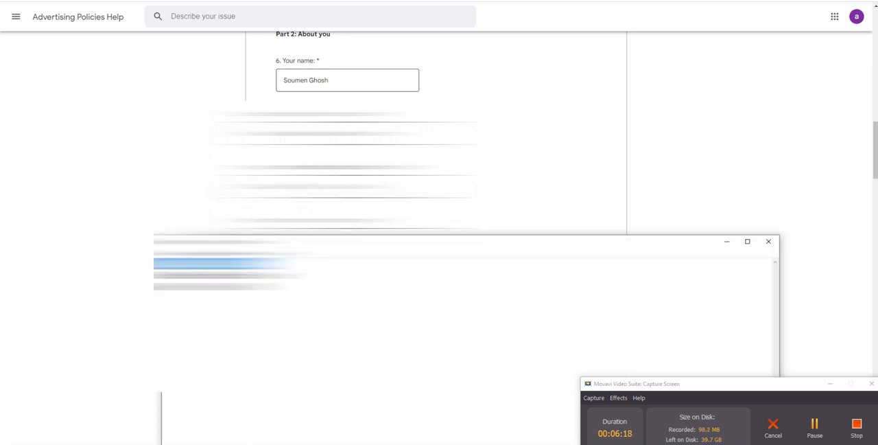
drag(249, 276, 164, 275)
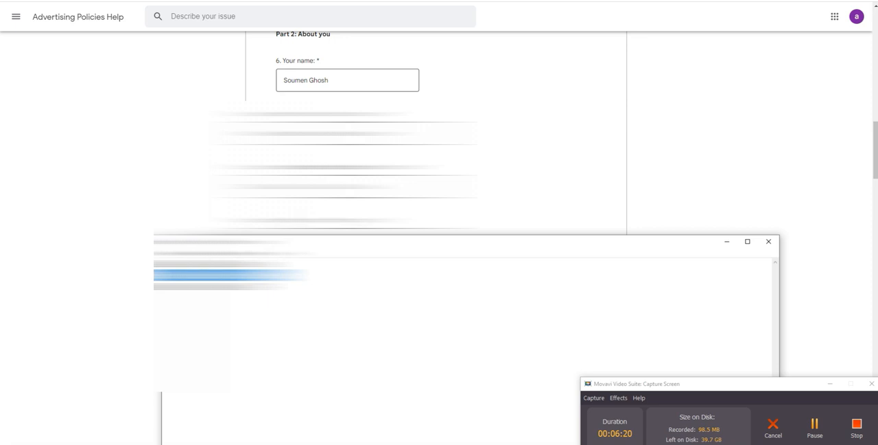
key(alt+Tab)
key(ctrl+v)
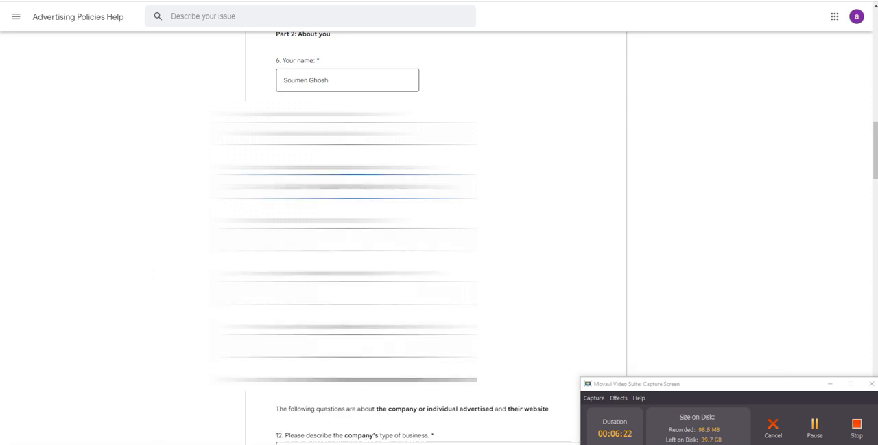
Step: Fill in the company's city from the autofill suggestion and copy the postal code over from the text notes
click(348, 240)
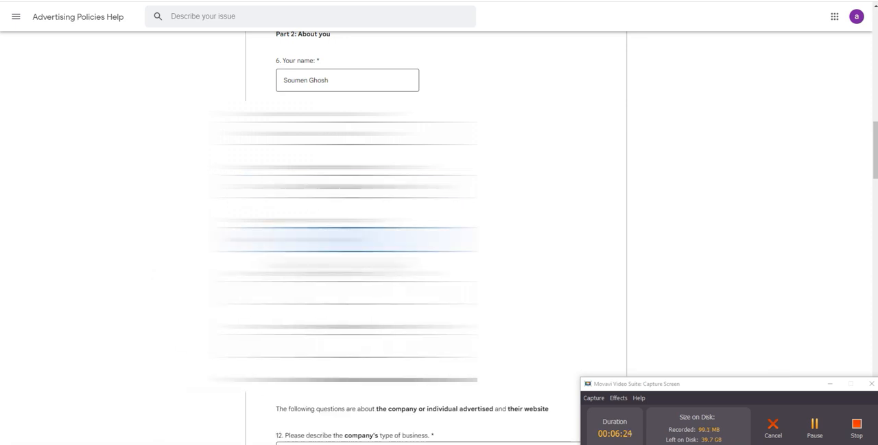
click(339, 265)
key(Tab)
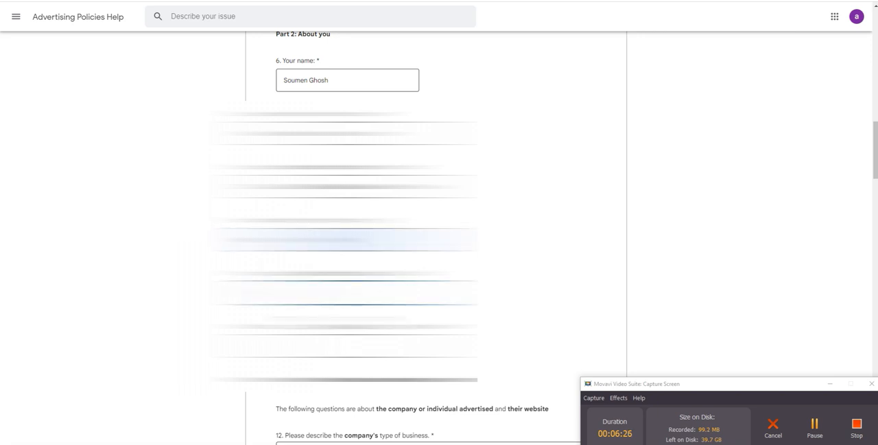
key(alt+Tab)
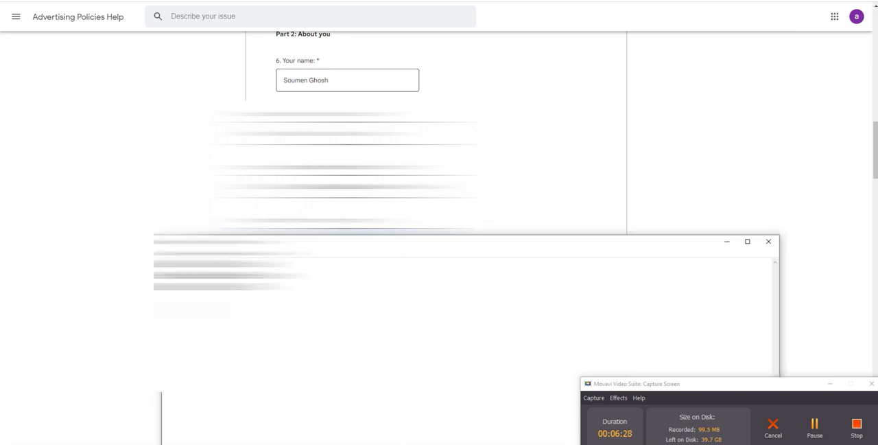
double_click(213, 286)
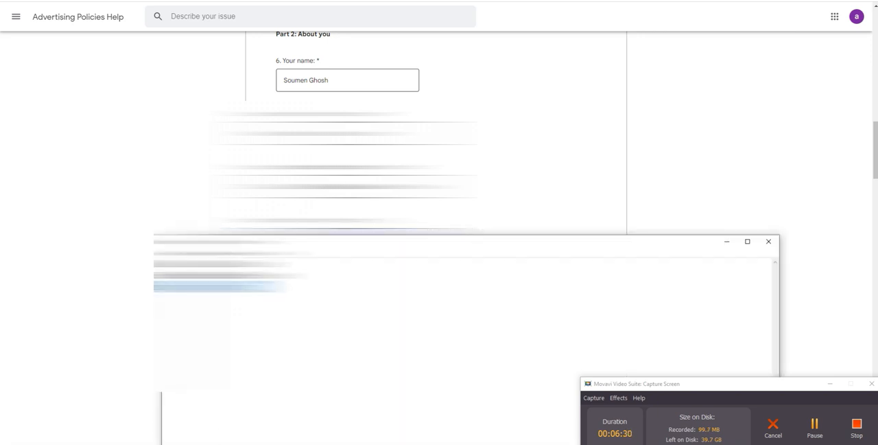
key(alt+Tab)
click(347, 292)
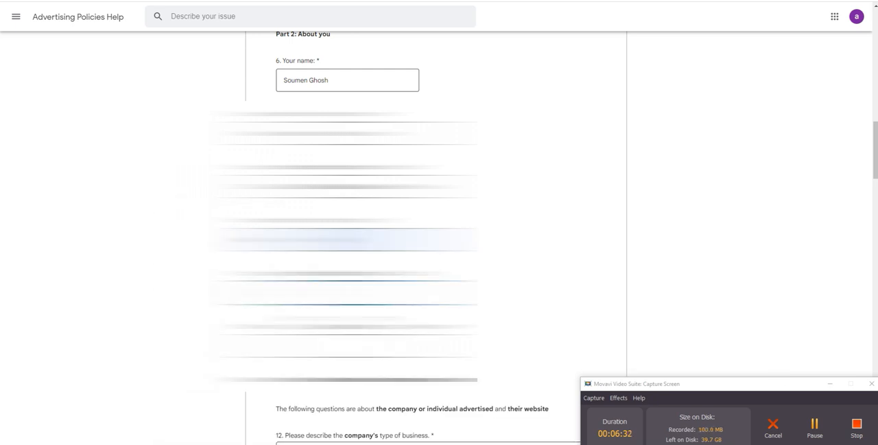
key(ctrl+v)
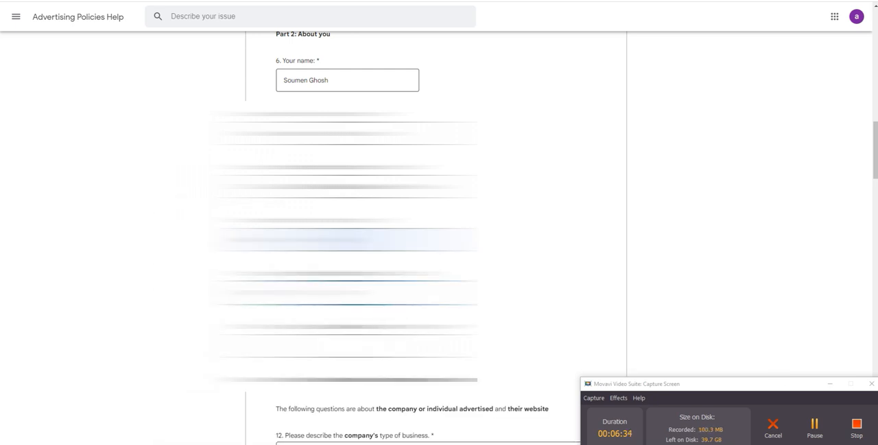
Step: Copy the sign-in email address from the Google Ads account page into question 11 of the form
click(348, 345)
scroll(190, 297, down, 3)
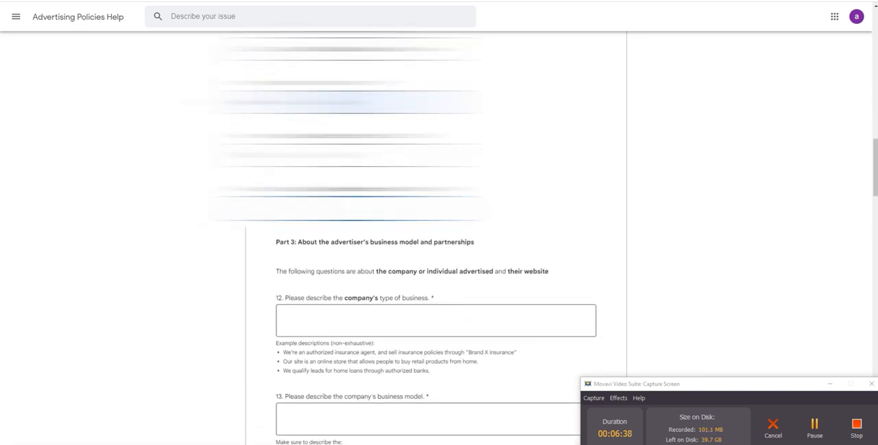
click(347, 209)
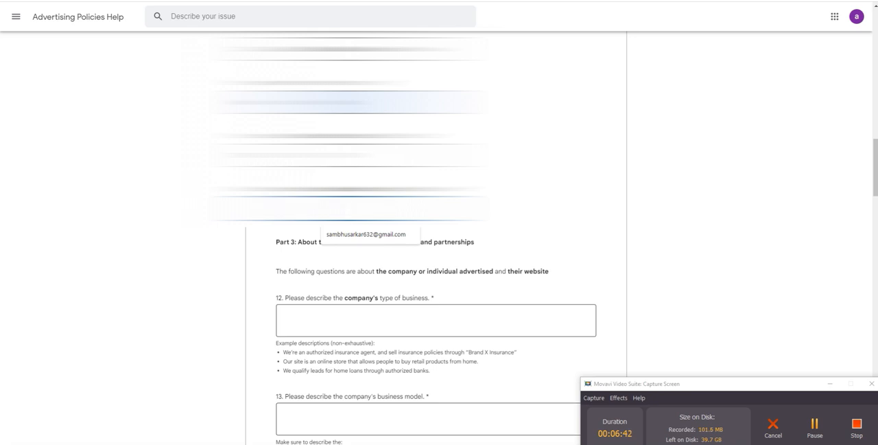
click(140, 1)
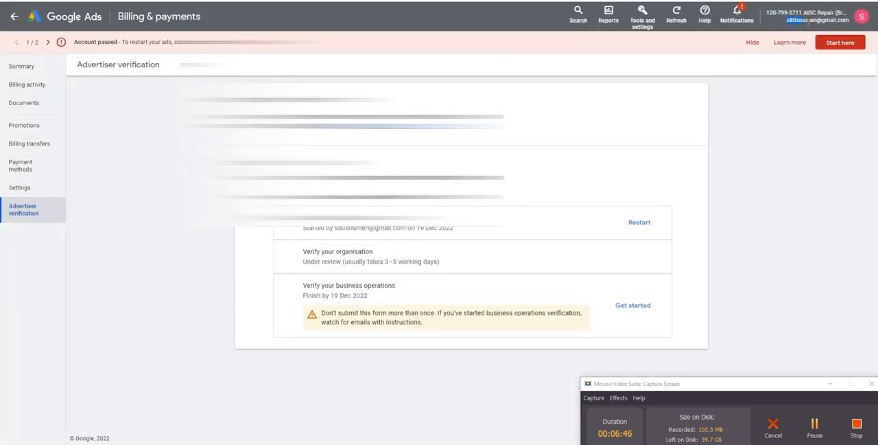
drag(808, 21, 839, 23)
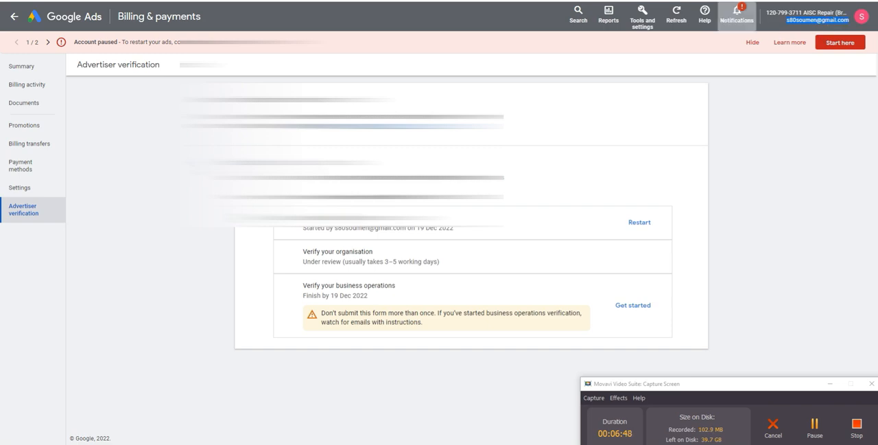
click(254, 1)
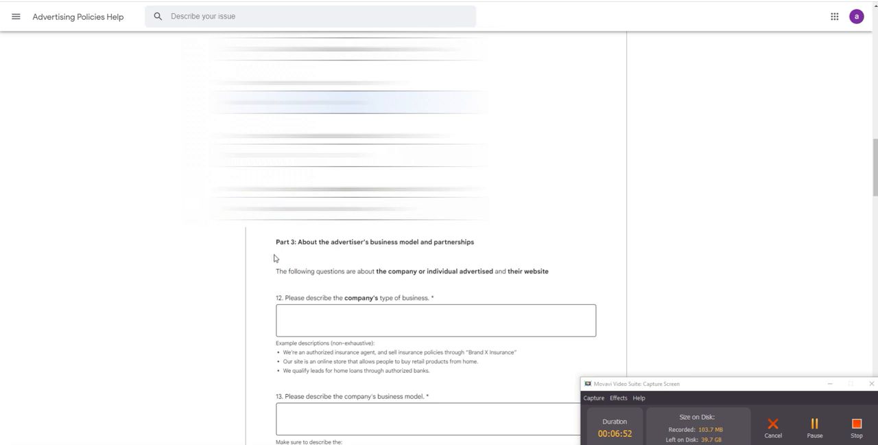
Step: Examine the Part 3 heading on business model and partnerships and the example descriptions for question 12
scroll(416, 283, down, 2)
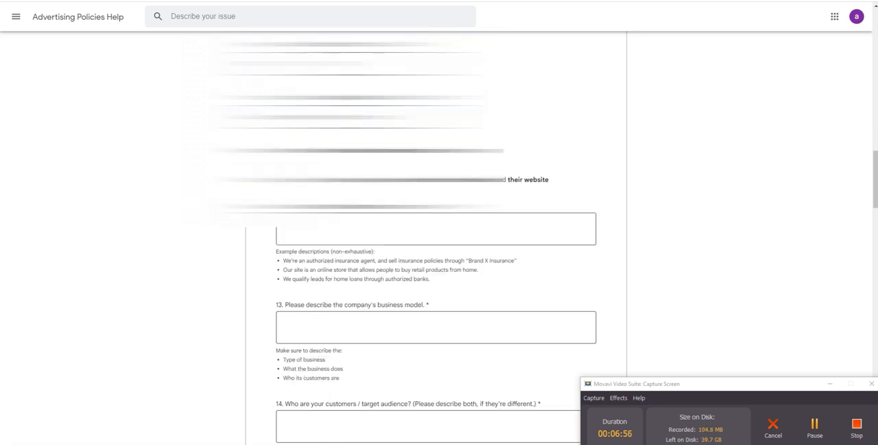
drag(276, 150, 476, 151)
click(454, 164)
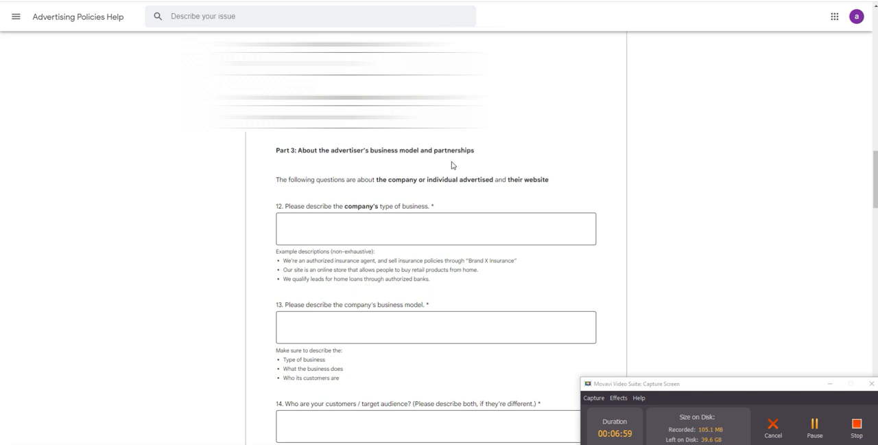
click(333, 230)
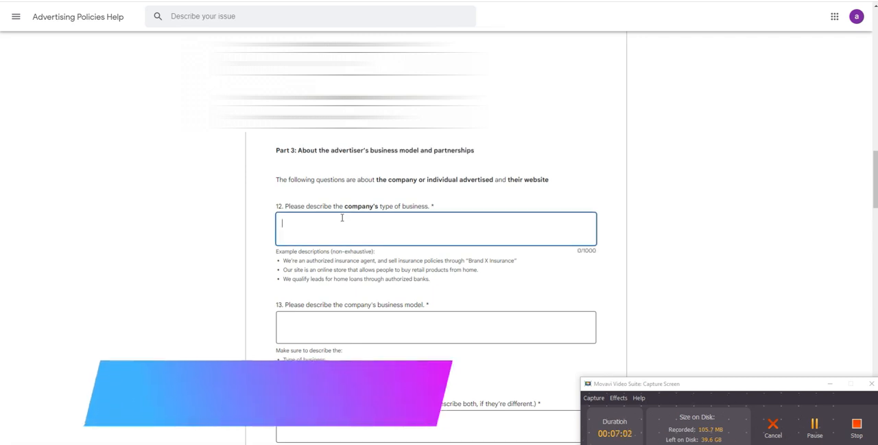
scroll(326, 199, down, 1)
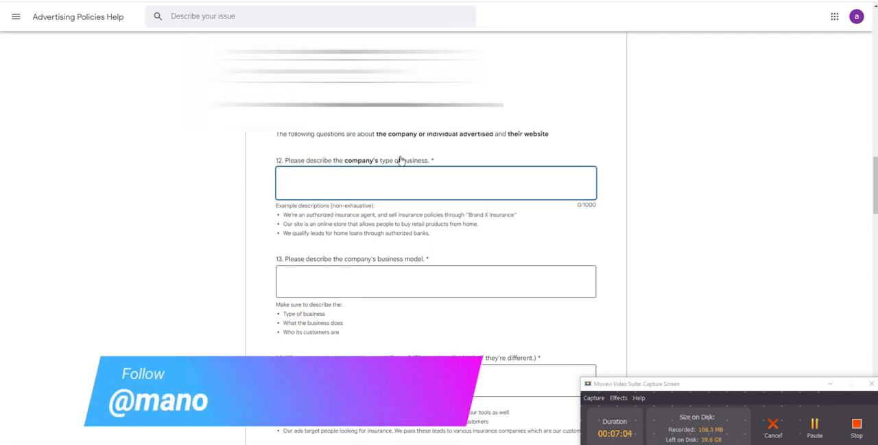
drag(284, 215, 444, 241)
click(305, 216)
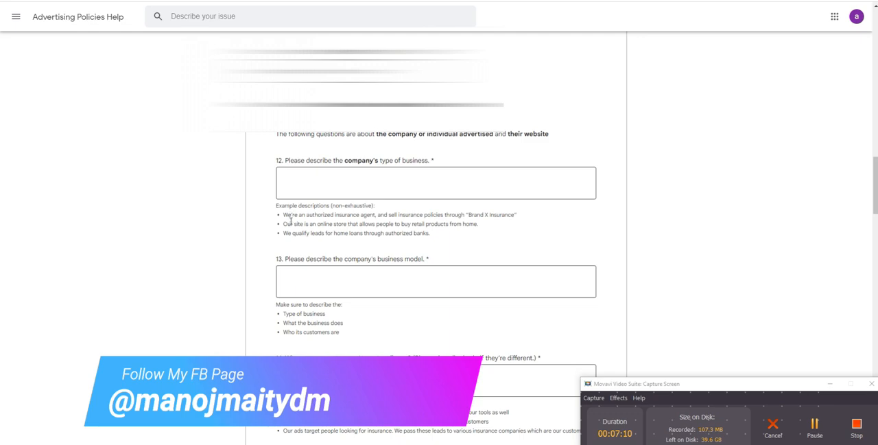
drag(284, 215, 503, 215)
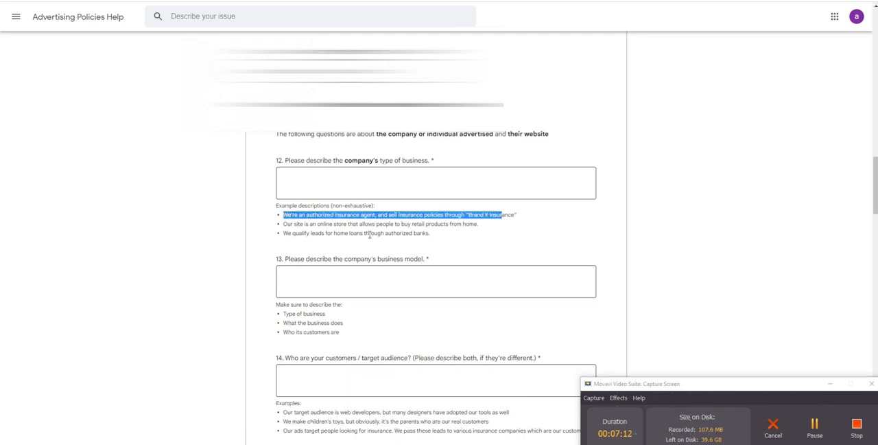
click(331, 234)
Step: Answer question 12 on the company's type of business with "This is a home appliance repair business"
click(335, 179)
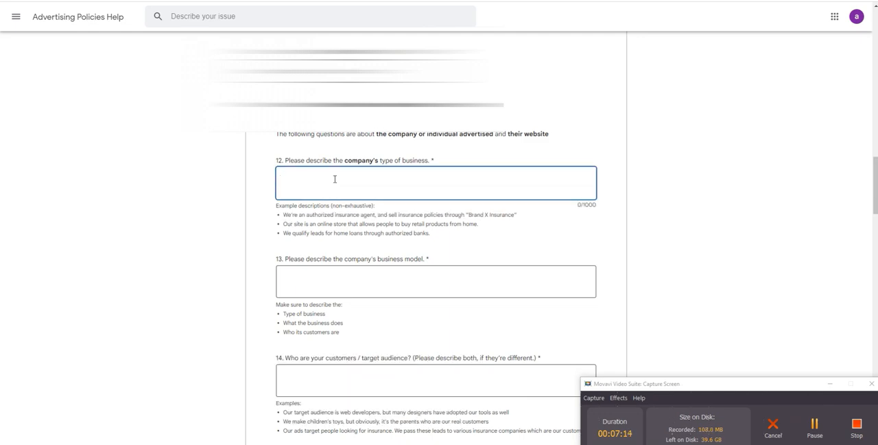
text(This is a home appliance repair business)
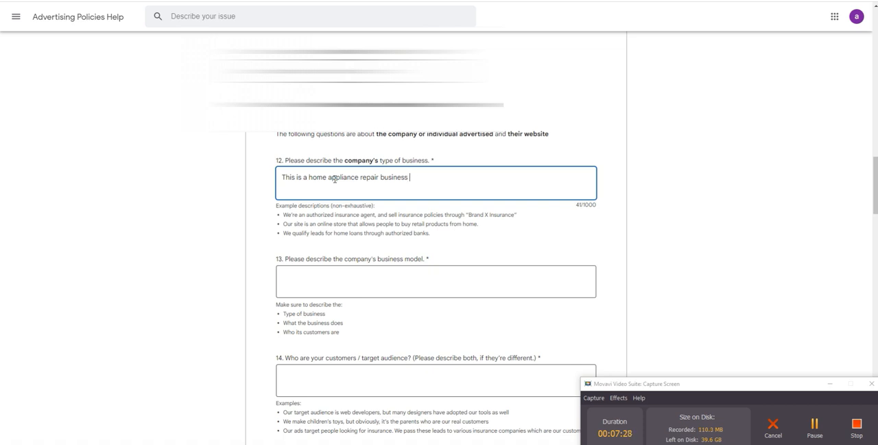
Step: Extend the question 12 answer with "for Refrigerator, microwave oven, geyser and washing machine."
text(for Refrigerator, microwave oven, )
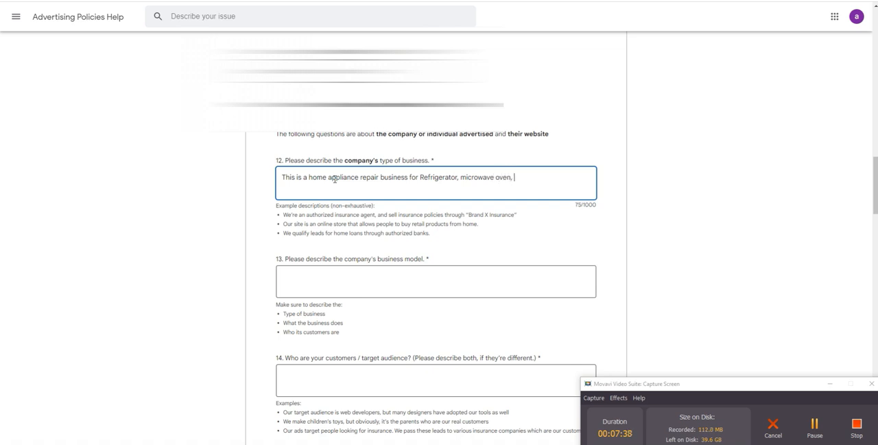
text(geyser and washing machine.)
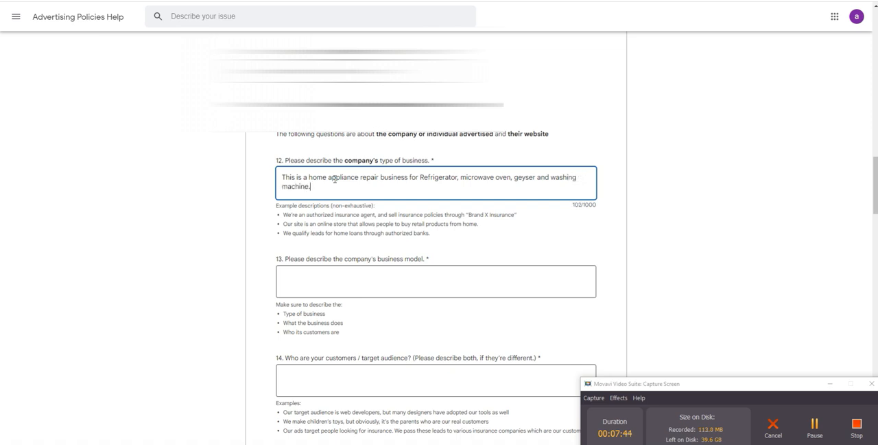
Step: Start the question 13 business model answer with the line "Home appliance repair business"
click(314, 287)
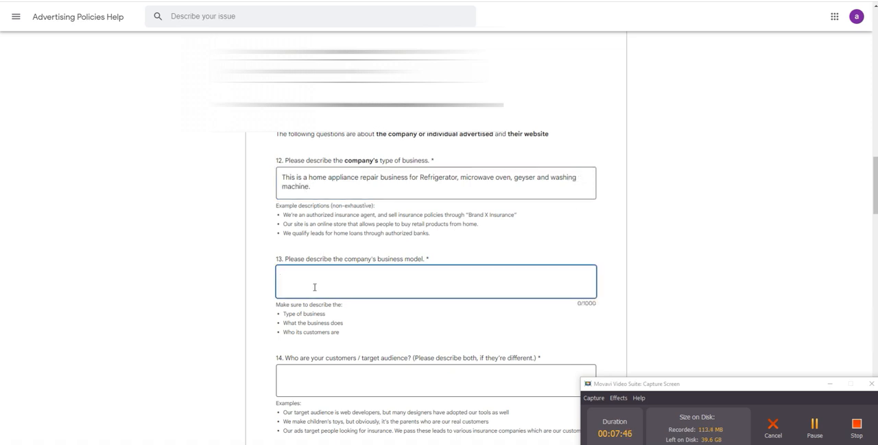
scroll(320, 287, down, 1)
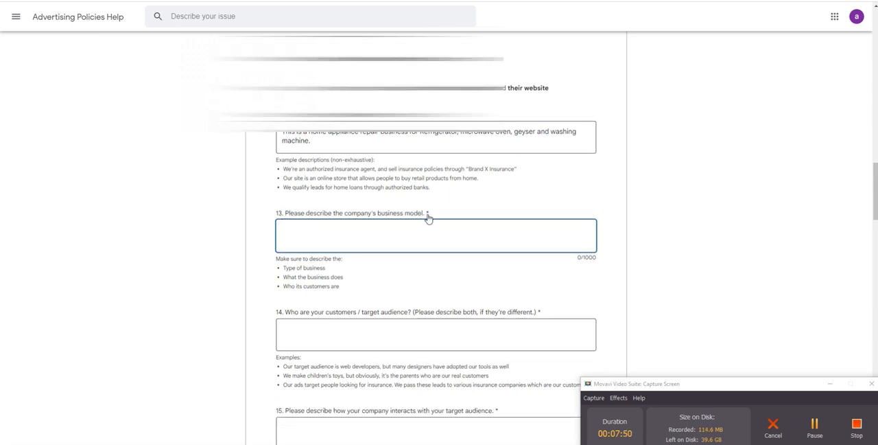
scroll(379, 234, down, 1)
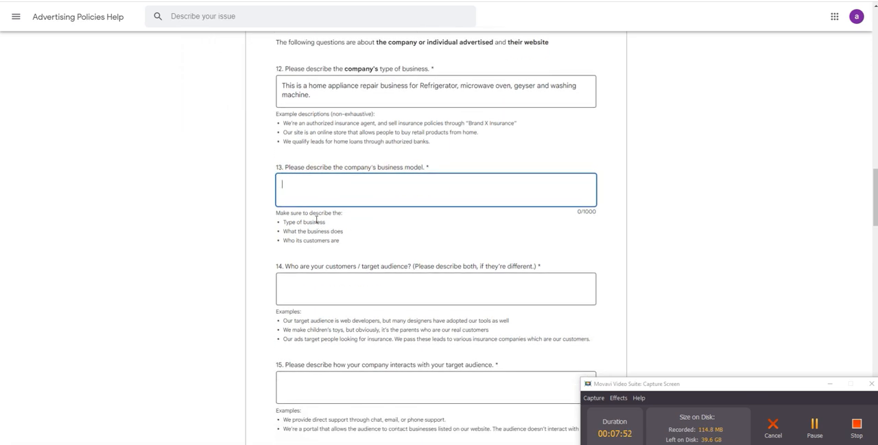
drag(284, 223, 344, 244)
click(333, 239)
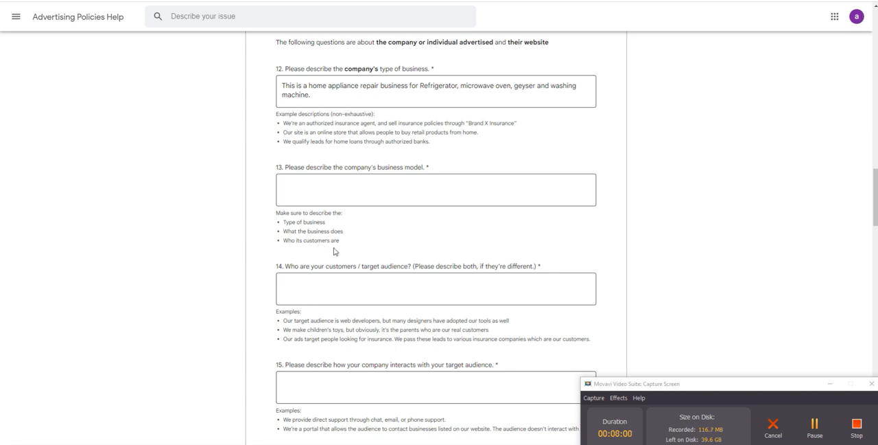
click(333, 188)
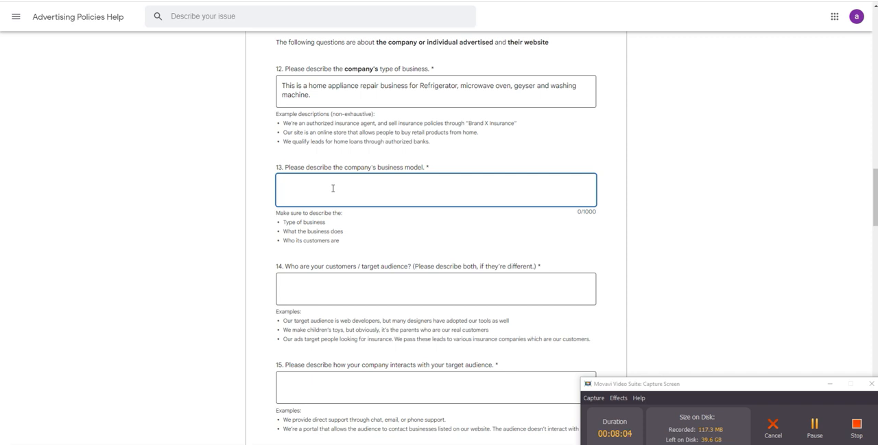
text(Home appl)
text(iance repair business)
Step: Add to question 13 the line "The business repair and maintains major home appliances liek fridge, washing machine, microwave oven and geysers."
text(The business)
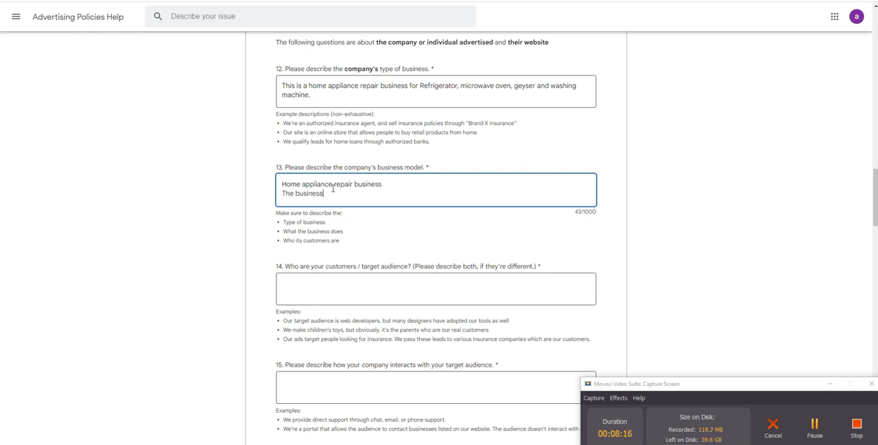
text( repair and maintains major home )
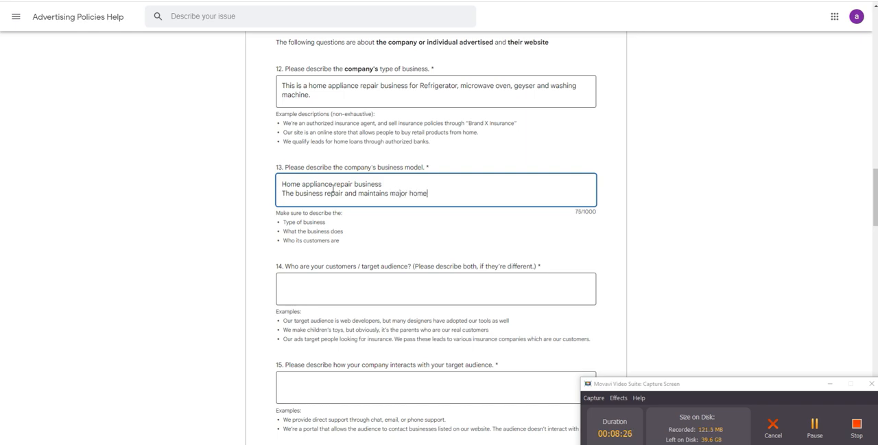
text(appliances liek fridge,)
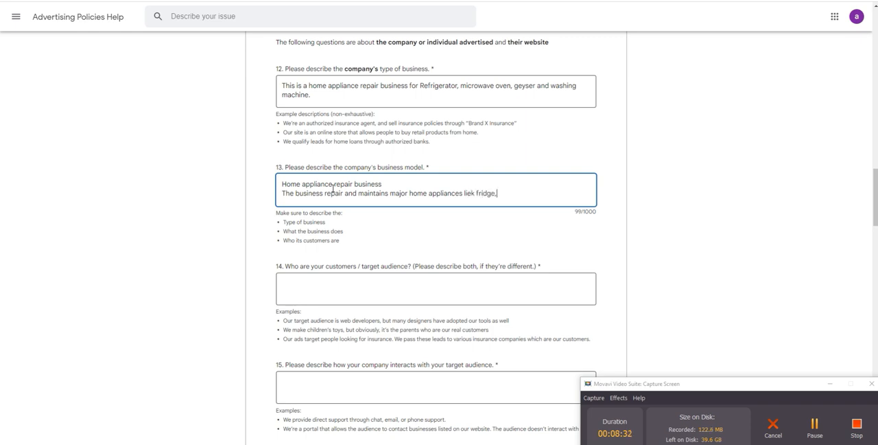
text( washing machine)
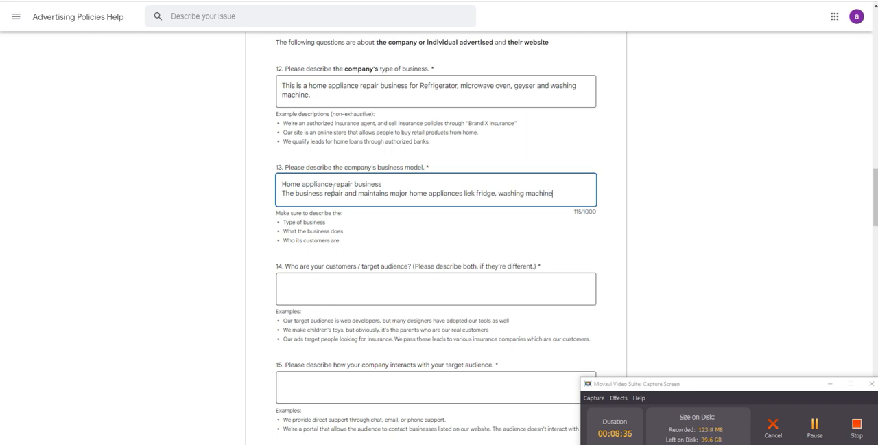
text(, micro)
key(BackSpace)
text(wave oven )
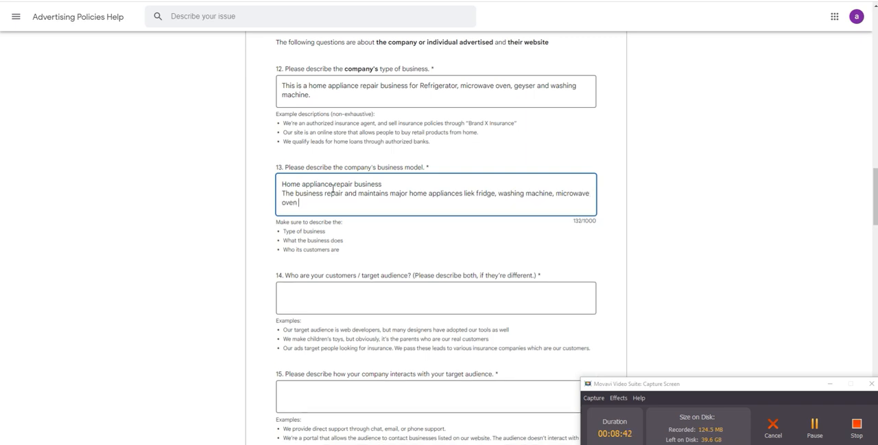
text(and geysers.)
key(Return)
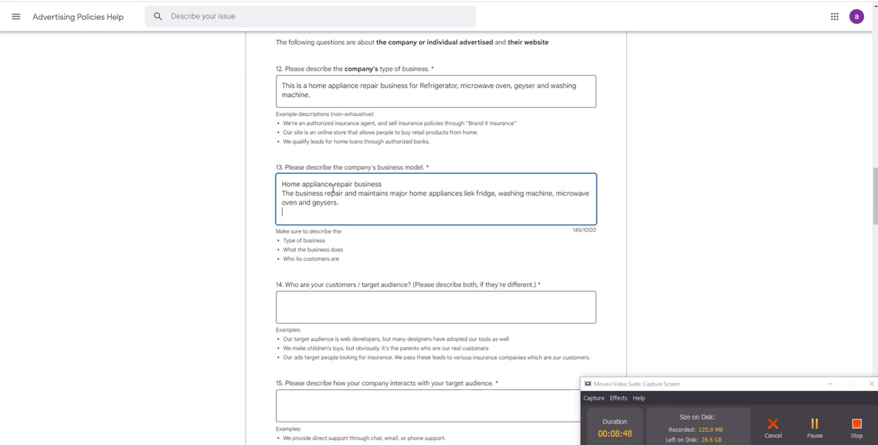
Step: Finish the question 13 answer with the line "The customers are households or businesses who uses the appliances."
text(The customrers are )
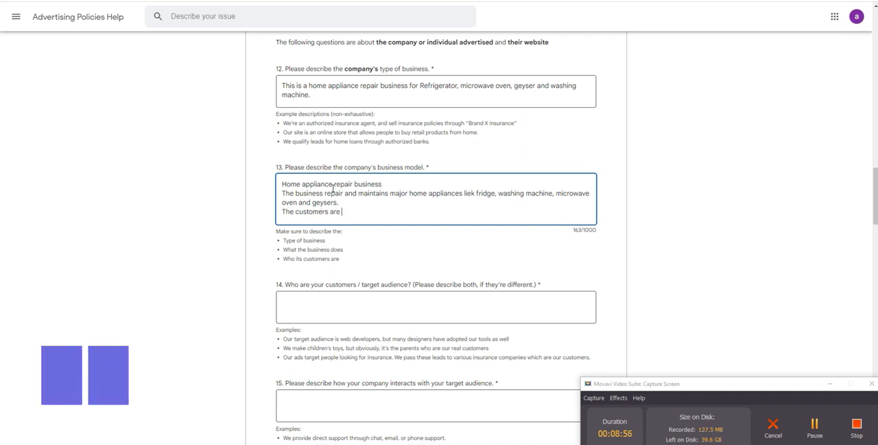
text(house)
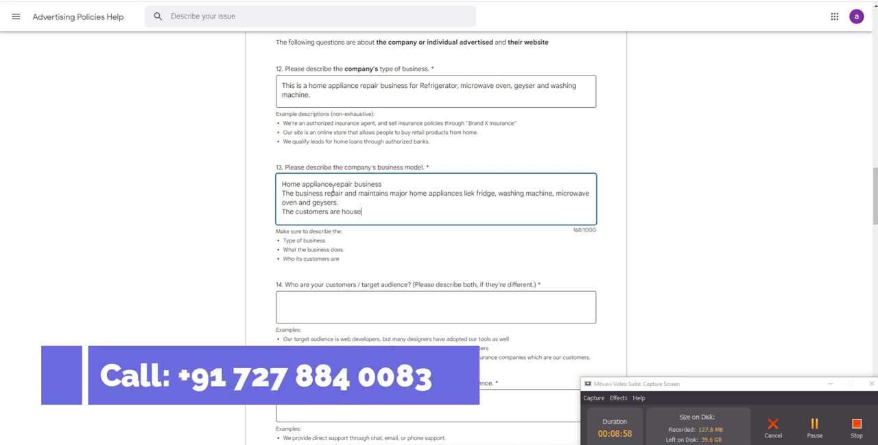
text(holds or bu)
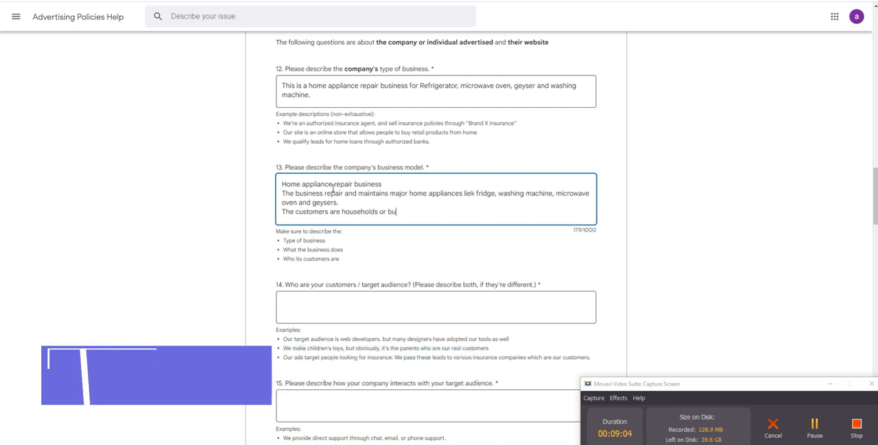
text(sinesses w)
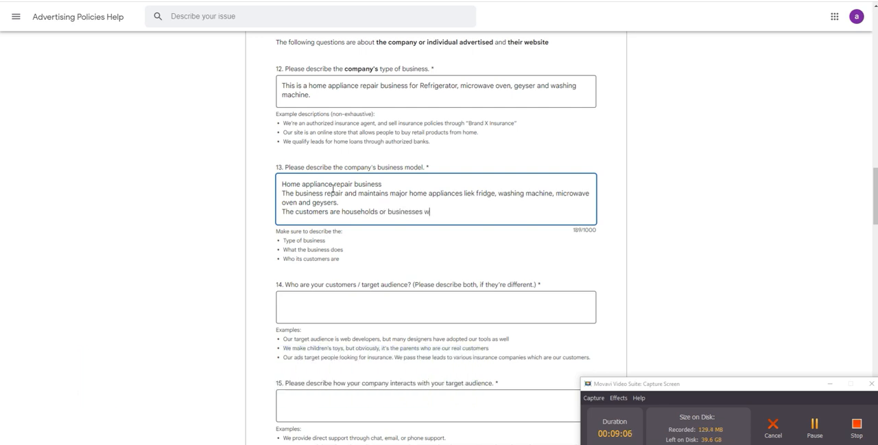
text(ho uses the appliances.)
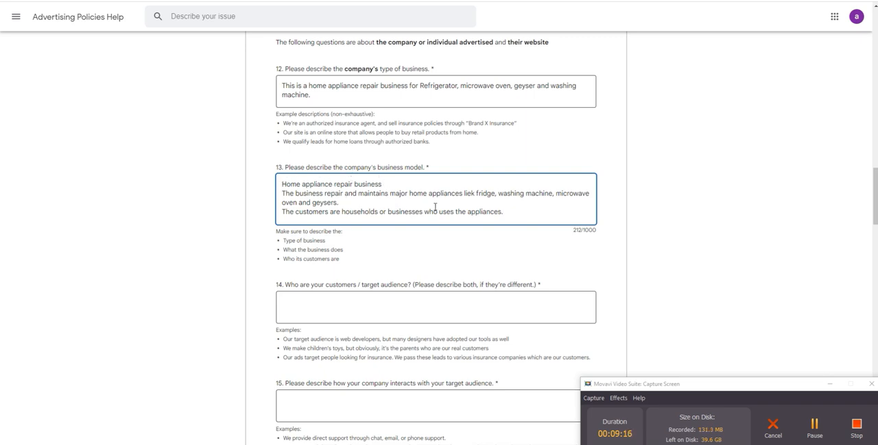
Step: Add a period to the end of the first line in the question 13 answer
click(390, 186)
click(485, 205)
click(350, 259)
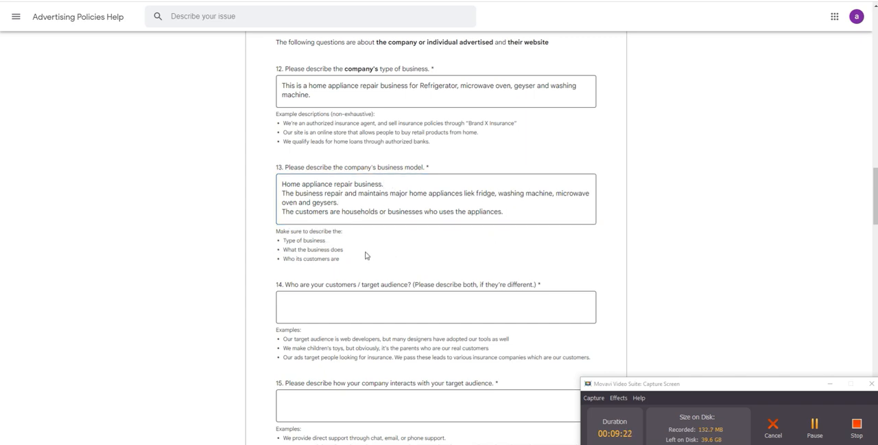
Step: Copy the sentence about the customers from the question 13 answer into question 14 on the target audience
scroll(366, 255, down, 2)
click(302, 162)
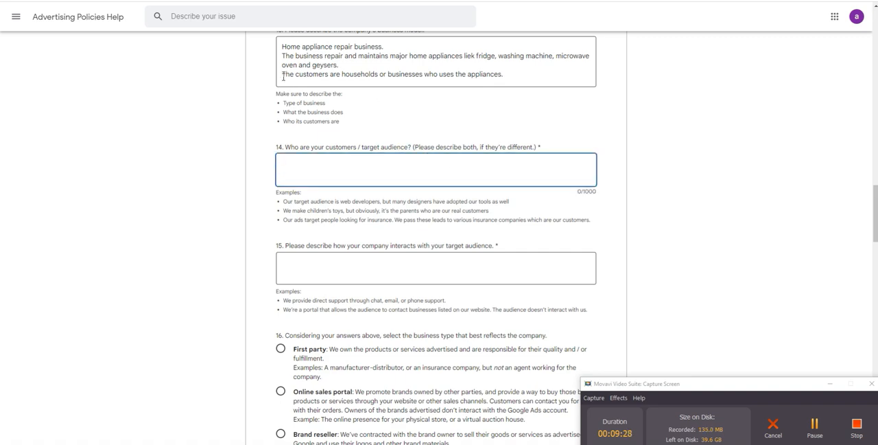
drag(283, 77, 518, 77)
key(ctrl+c)
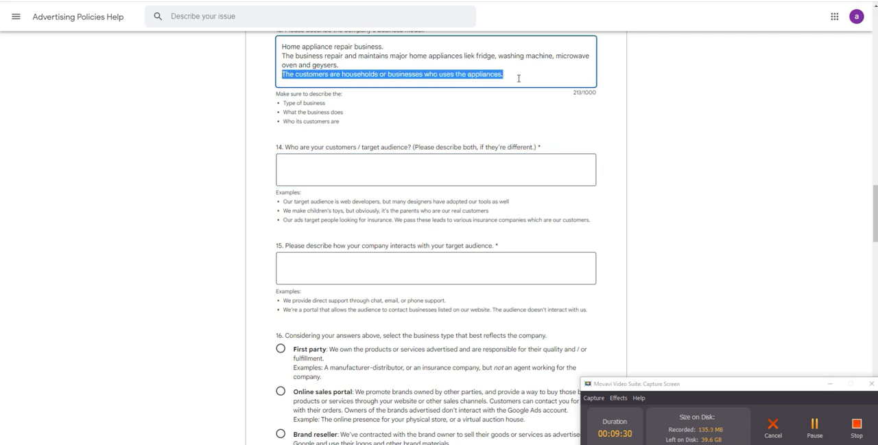
click(390, 176)
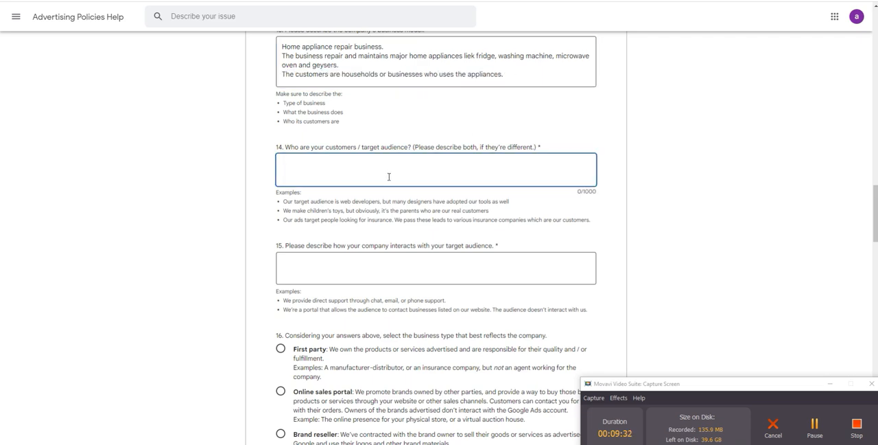
key(ctrl+v)
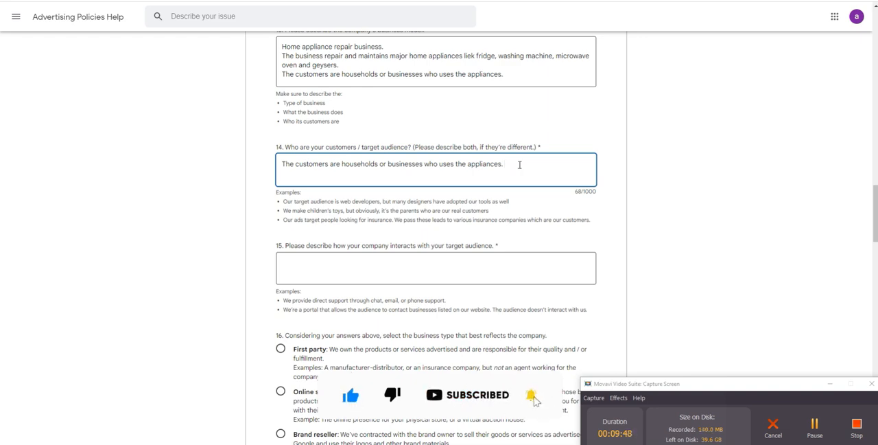
Step: Insert "owner" after "households" and "owners" after "businesses" in the question 14 answer
click(382, 164)
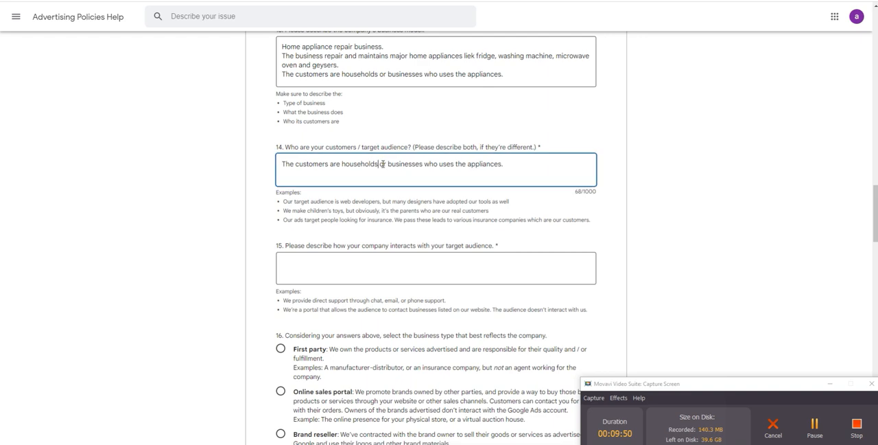
text(owner)
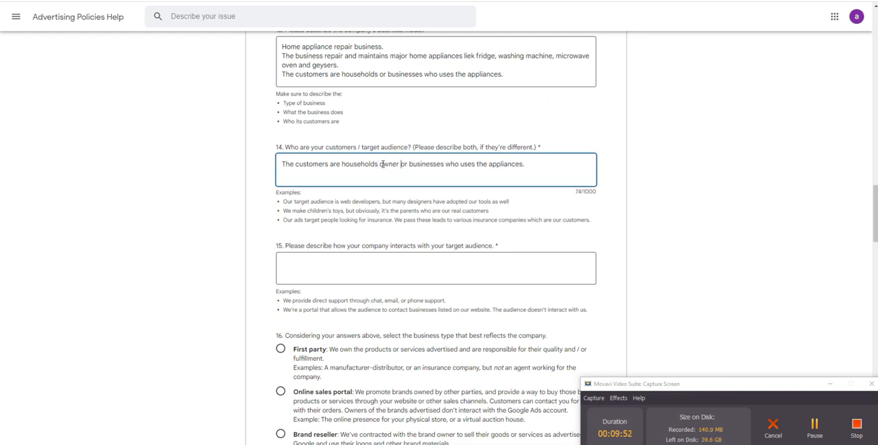
key(Right)
key(Right)
key(Right)
text(owner)
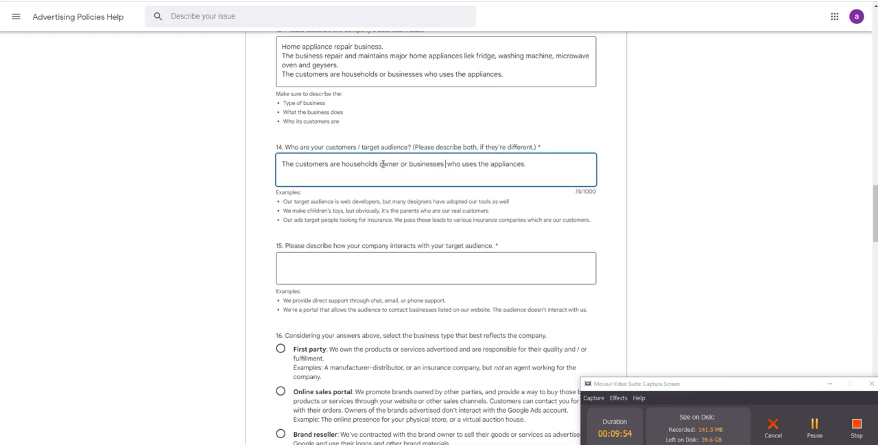
text(s)
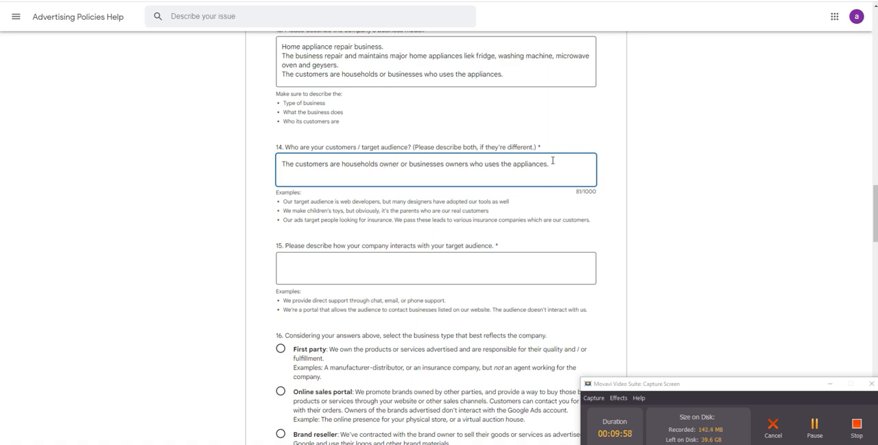
Step: Start the question 15 answer on audience interaction with "The customers who need to repair their broken appliances"
click(307, 264)
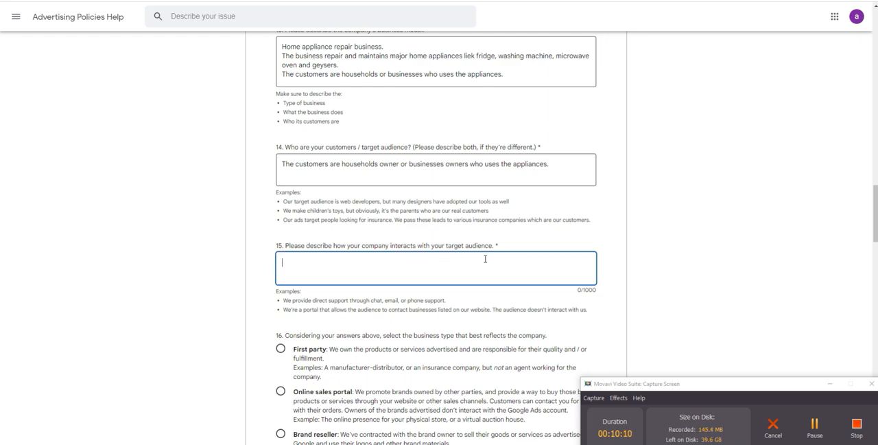
scroll(485, 258, down, 1)
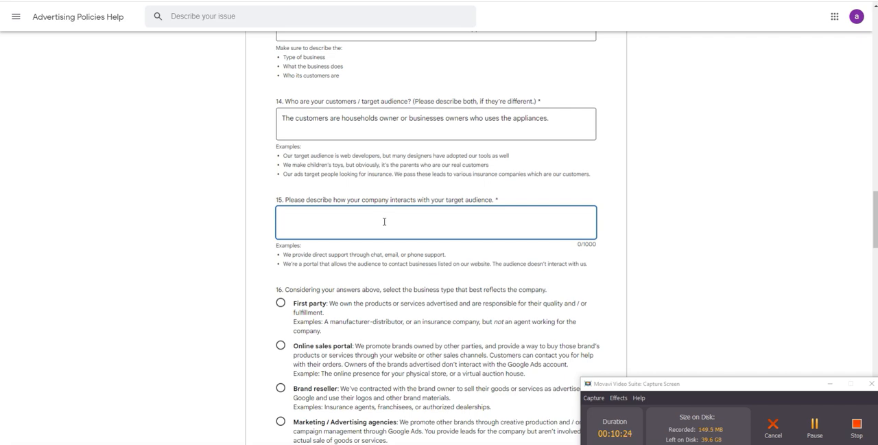
text(The customers who are)
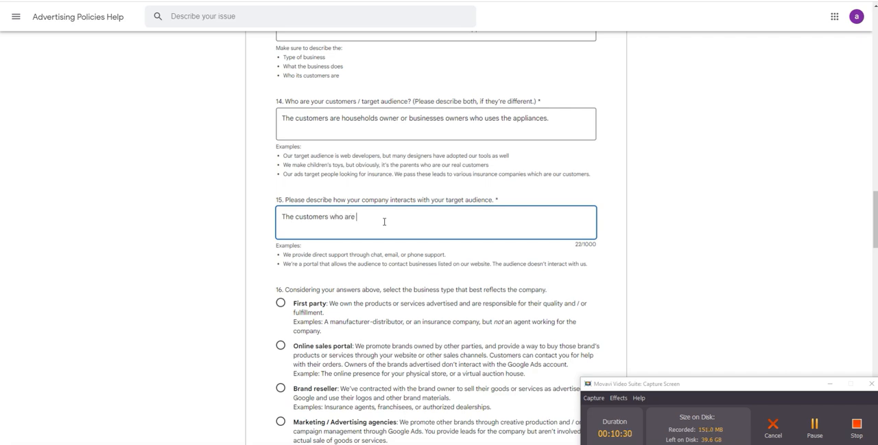
key(BackSpace)
key(BackSpace)
key(BackSpace)
key(BackSpace)
text(need to re)
key(BackSpace)
text(epair their broken appliances)
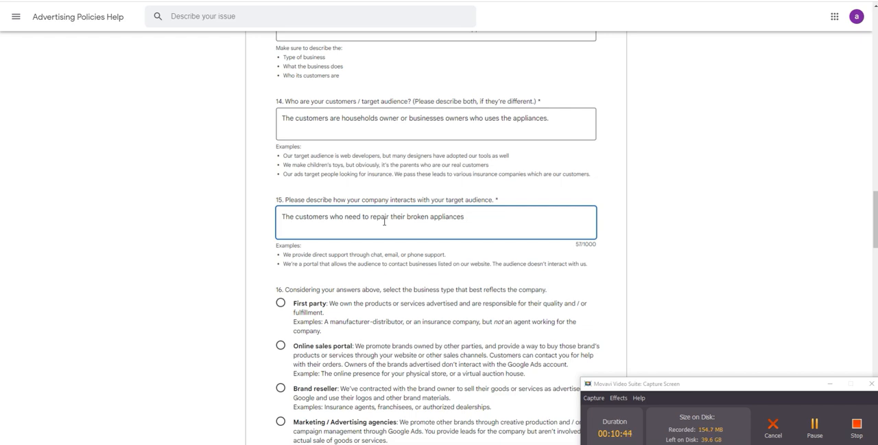
text( directly call us or submit the web)
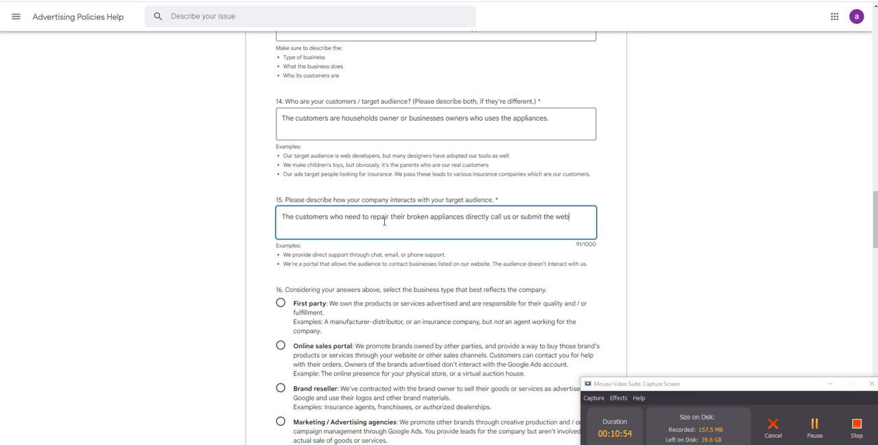
text(for embedded on the website)
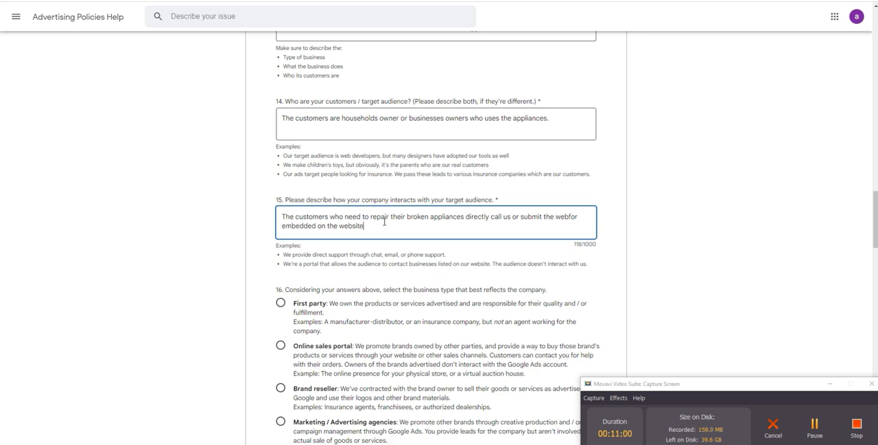
text(. We then contact the)
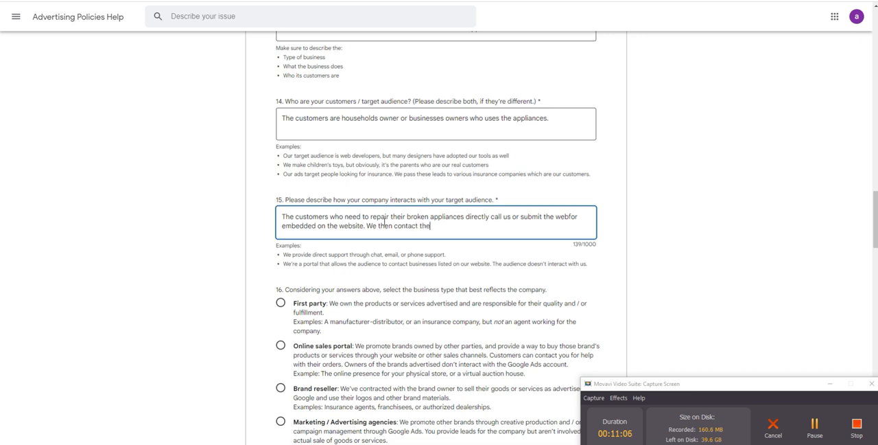
text(m )
text(using the)
text(ir info)
Step: End the sentence in question 15, add "We then contact them using their info." and correct "webfor" to "webform"
text(m)
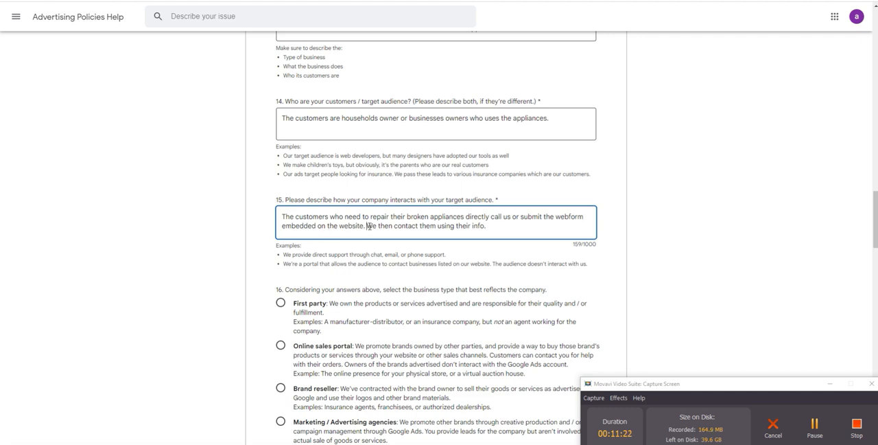
drag(370, 226, 374, 225)
drag(394, 226, 432, 226)
click(463, 226)
click(353, 252)
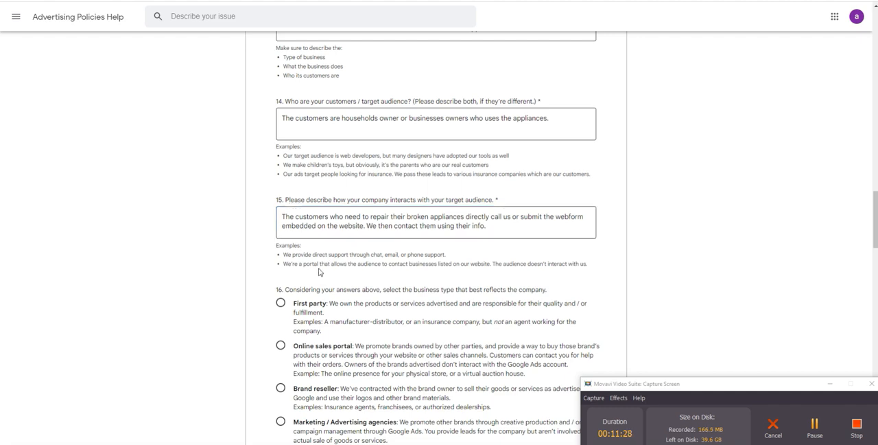
Step: Choose "First party" as the business type in question 16 and state that delivery of goods or services is not subcontracted
scroll(334, 263, down, 2)
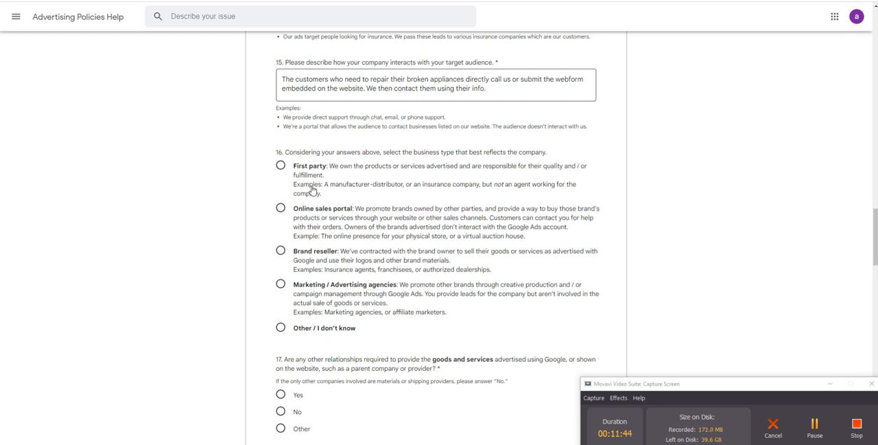
click(281, 169)
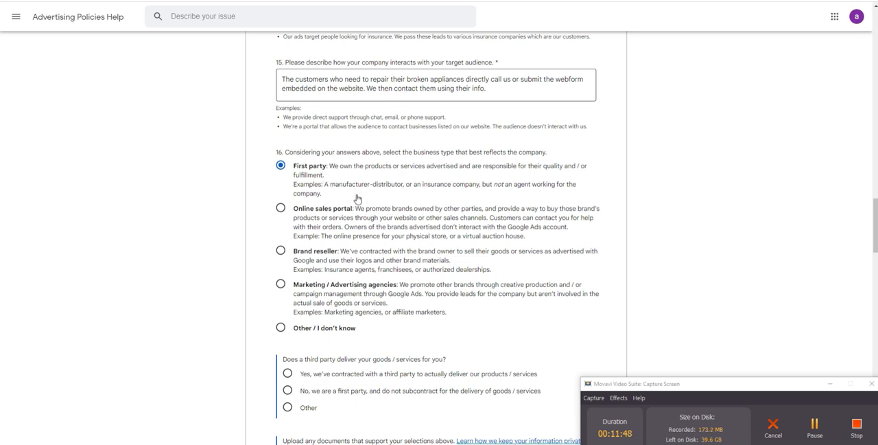
scroll(356, 199, down, 2)
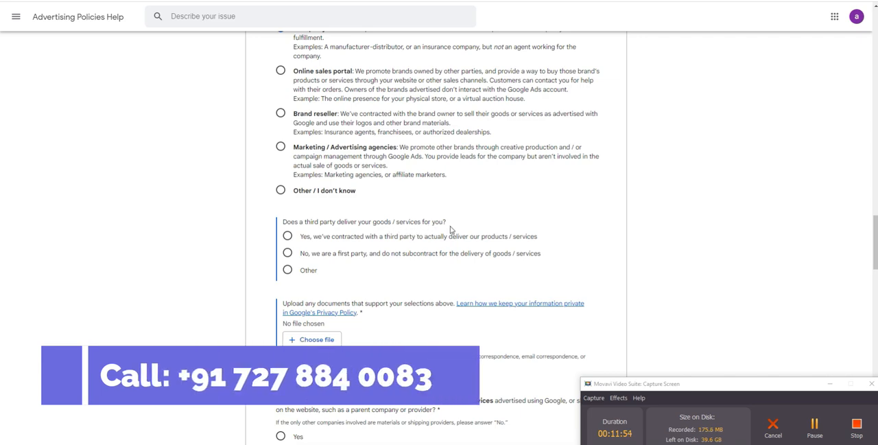
click(287, 254)
Step: Review the accepted document examples and upload bill.jpeg as the document supporting the question 16 selections
scroll(250, 247, down, 2)
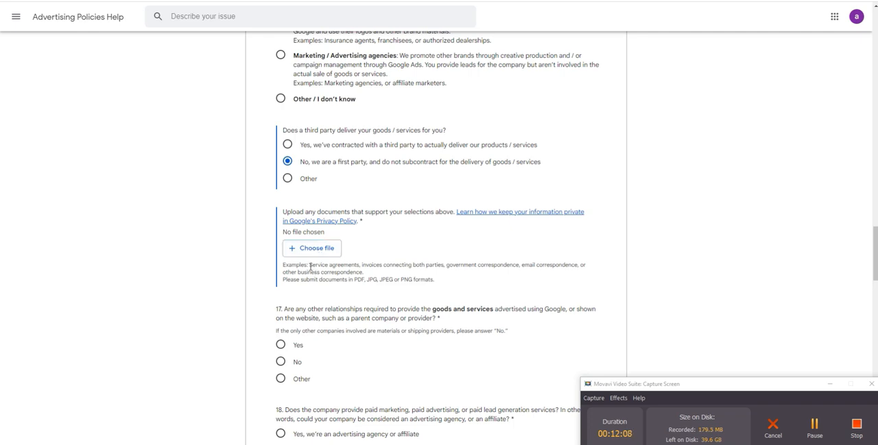
drag(310, 267, 583, 265)
click(374, 275)
click(457, 267)
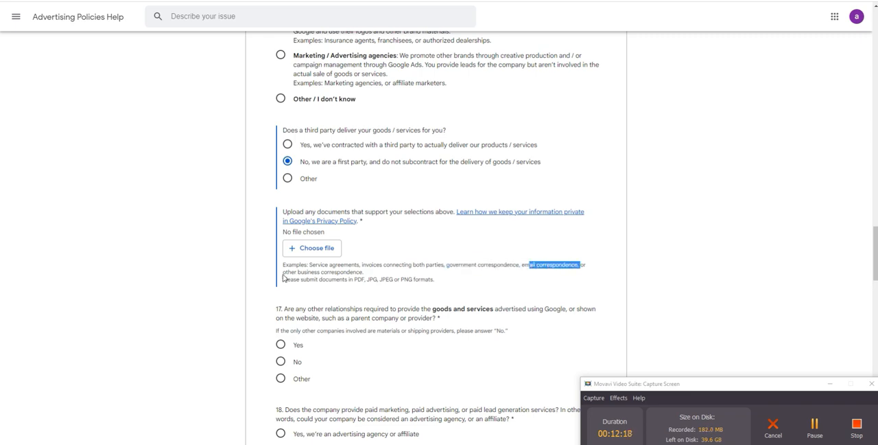
drag(283, 272, 365, 277)
click(378, 278)
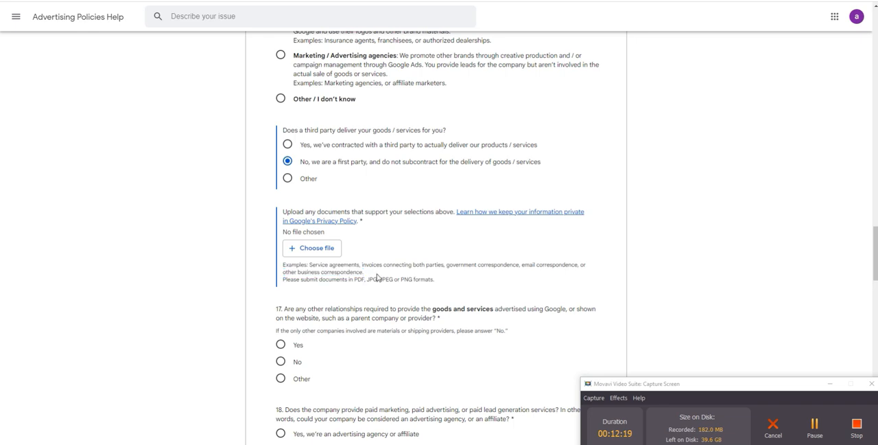
click(315, 253)
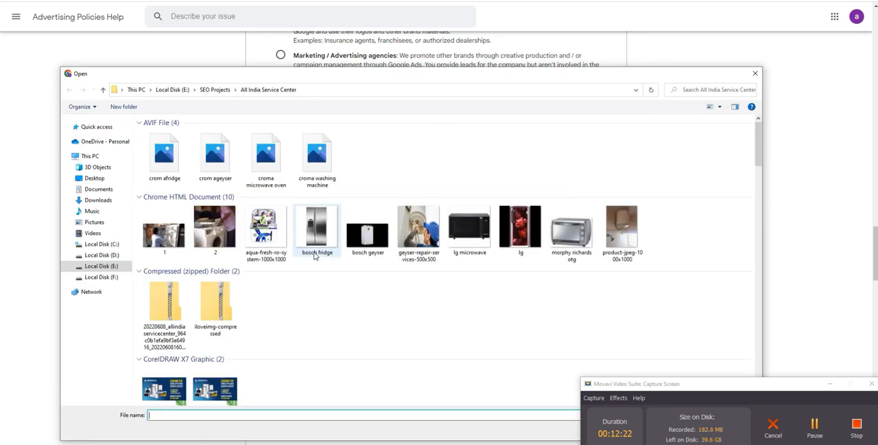
scroll(356, 279, down, 10)
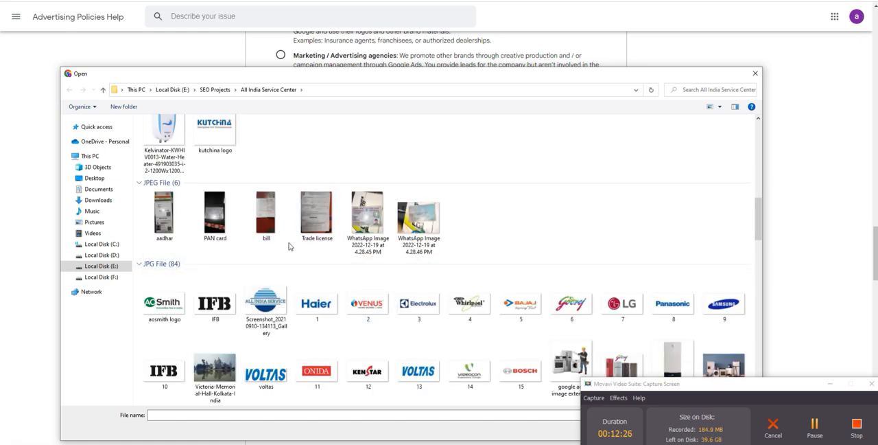
double_click(265, 218)
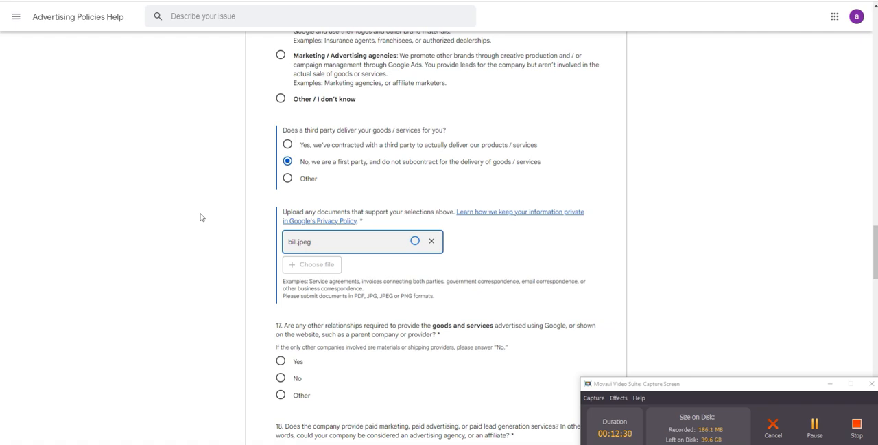
Step: Answer "No" to question 17 on other relationships and "No, we're not an advertising agency or affiliate" to question 18
scroll(201, 217, down, 2)
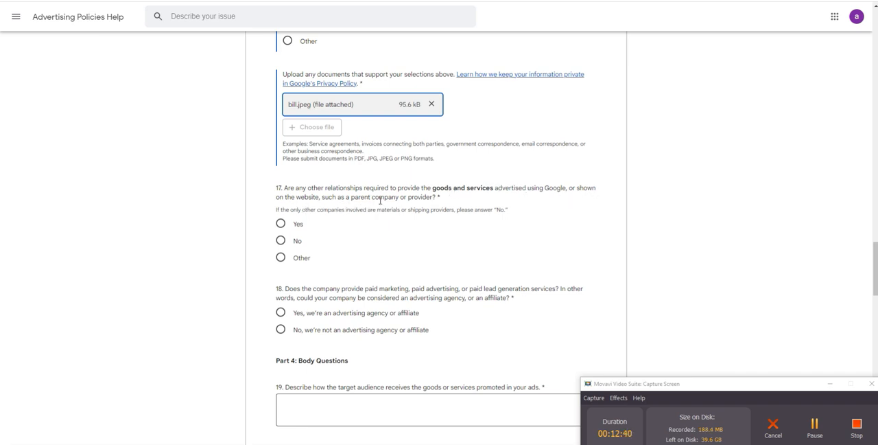
click(281, 241)
scroll(327, 255, down, 2)
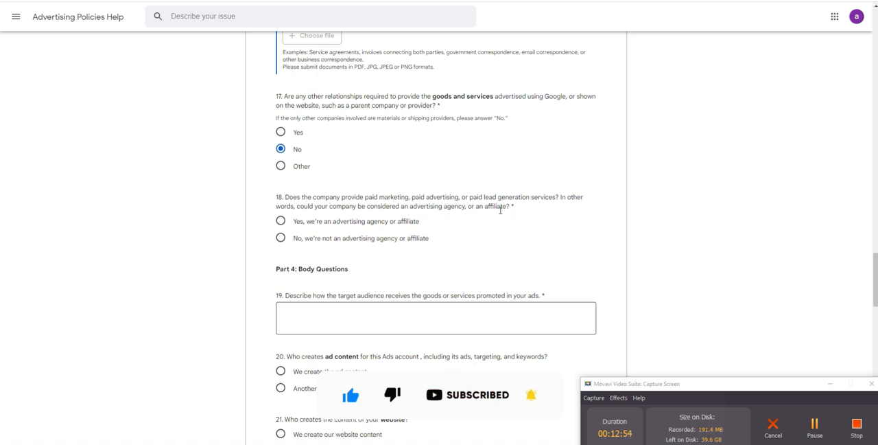
click(280, 239)
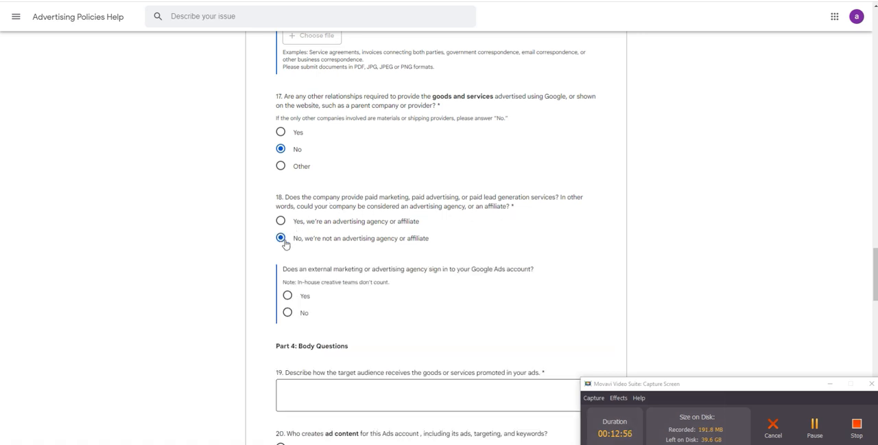
Step: Answer "No" to both question 18 follow-ups, on external agency sign-in and on other parties managing the advertising content
scroll(391, 223, down, 2)
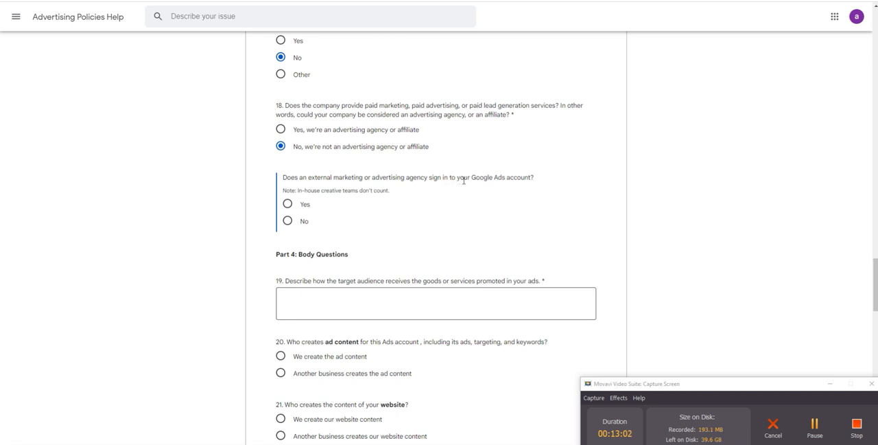
click(288, 221)
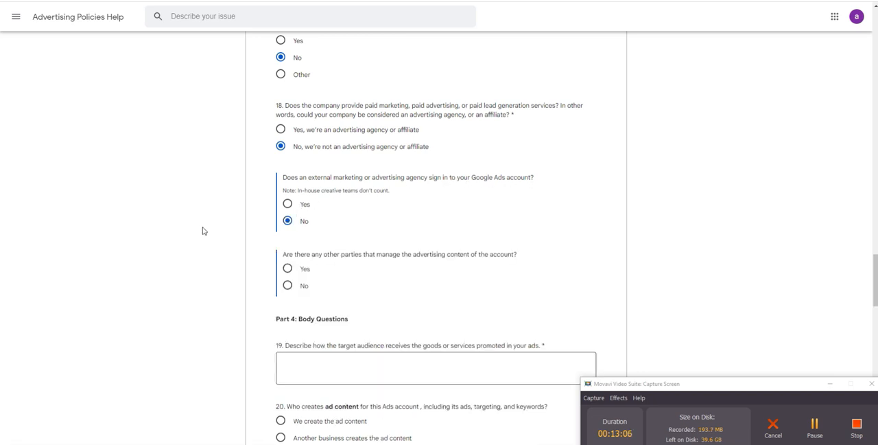
scroll(202, 229, down, 2)
scroll(210, 198, up, 1)
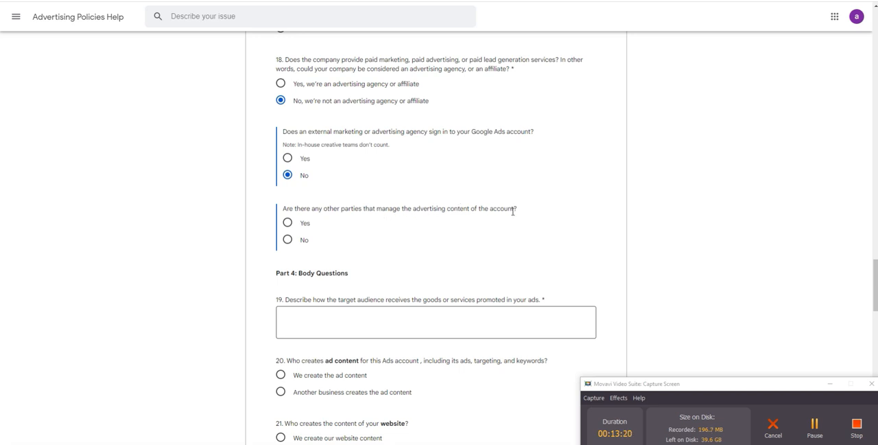
click(288, 239)
Step: Open the question 19 answer on how the target audience receives the goods or services for editing
scroll(433, 221, down, 1)
scroll(393, 208, down, 1)
click(320, 180)
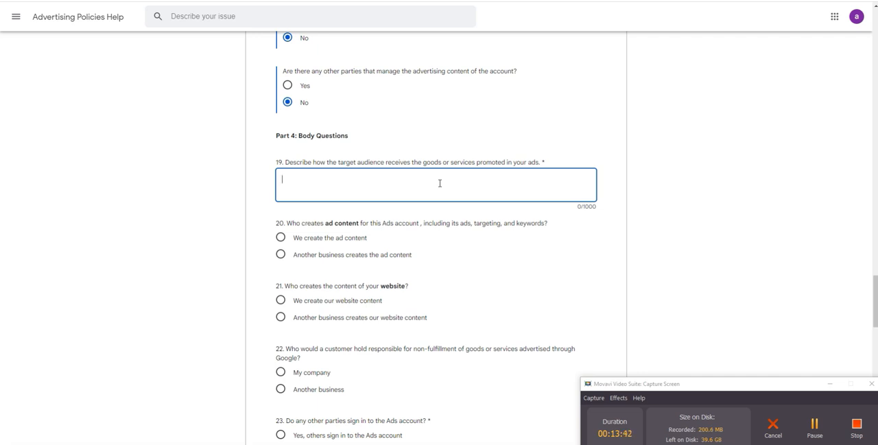
Step: Answer question 19 with "The customers who visit on our website either directly call us on the phone number given on the website"
text(Theu)
text( customer)
text(s who visit)
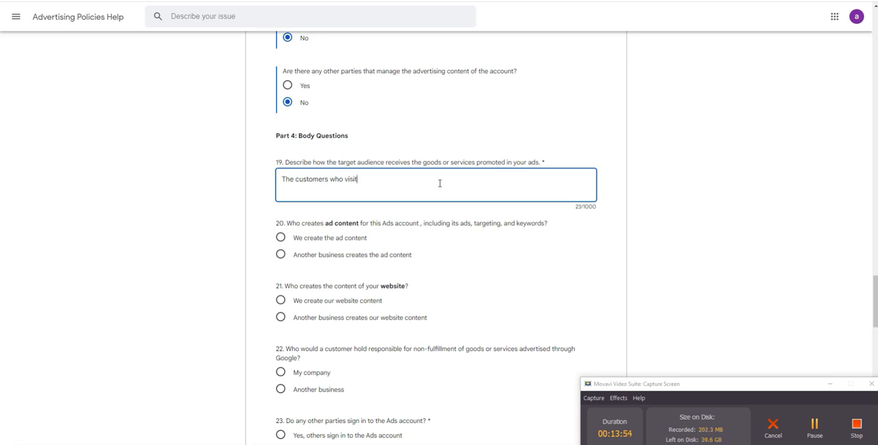
text( on oue)
key(BackSpace)
text(r website)
text(either directl)
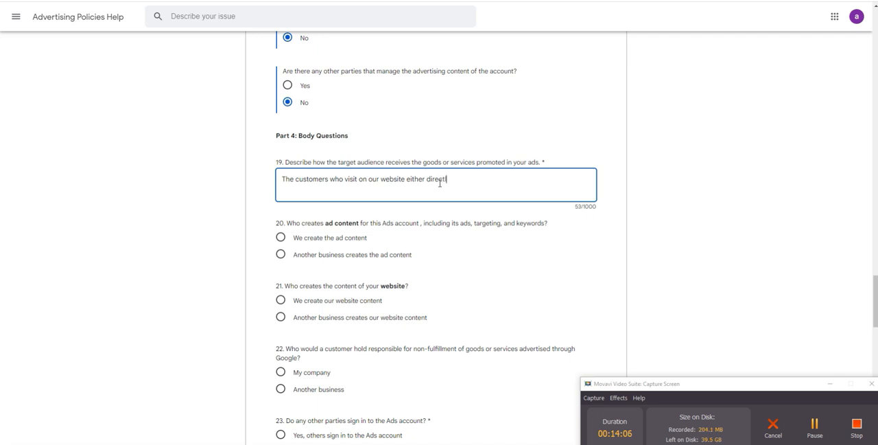
text(y call us on the phone n)
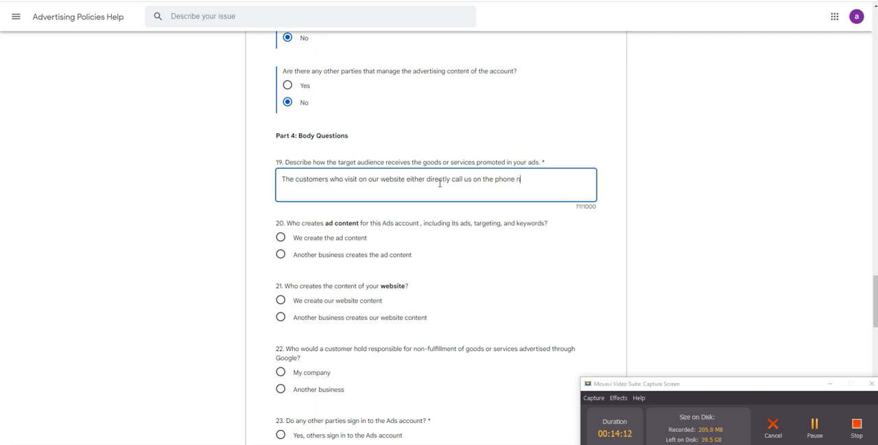
text(umber given on the website or )
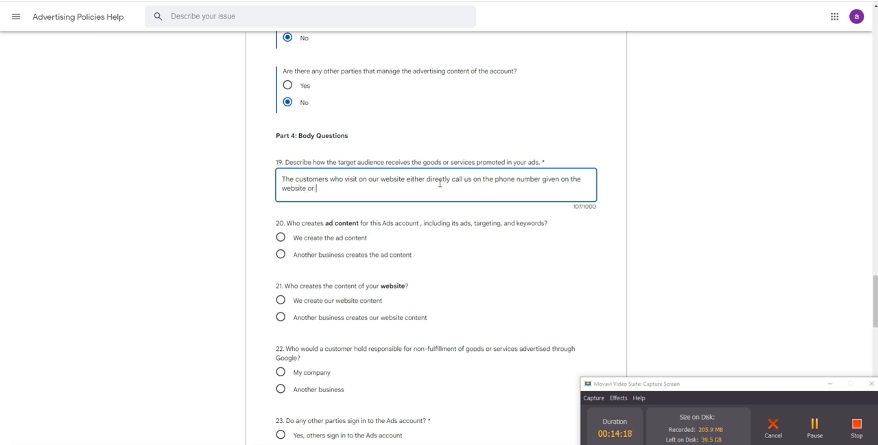
text(submit the form embedded on the)
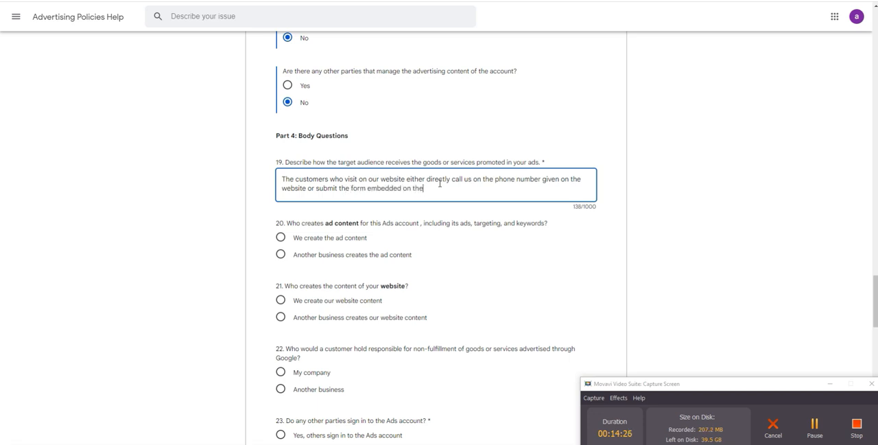
text( website. We then conne)
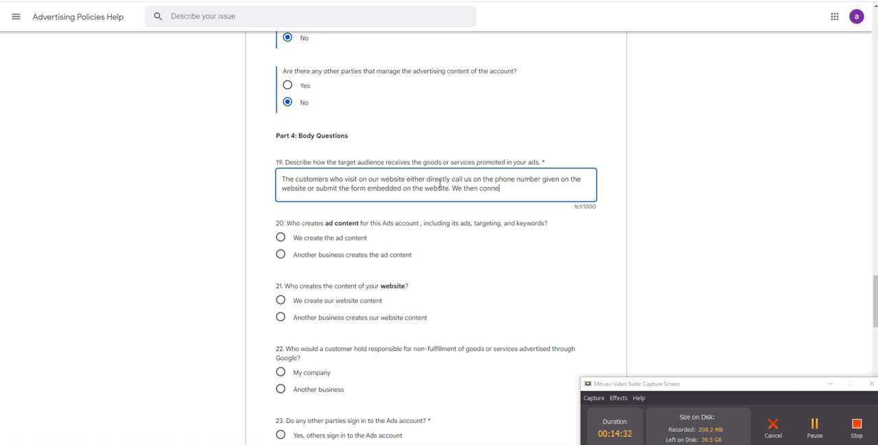
text(ct and visit their doorstep f)
Step: Finish the question 19 answer with the sentence "We then connect and visit their doorstep for appliance repair."
text(or)
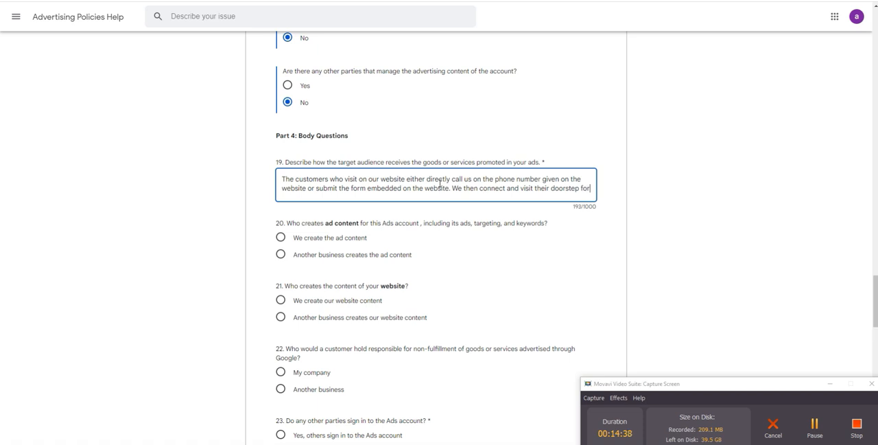
text( appliance repair.)
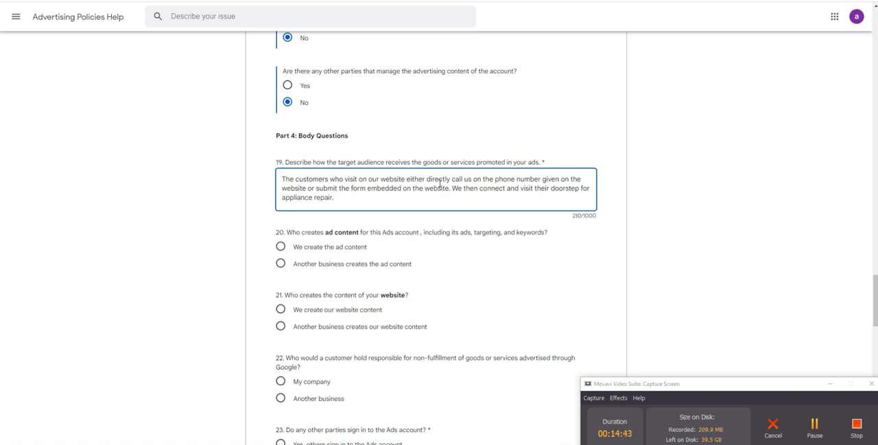
Step: Answer "We create the ad content" to question 20 and "We create our website content" to question 21
scroll(435, 247, down, 1)
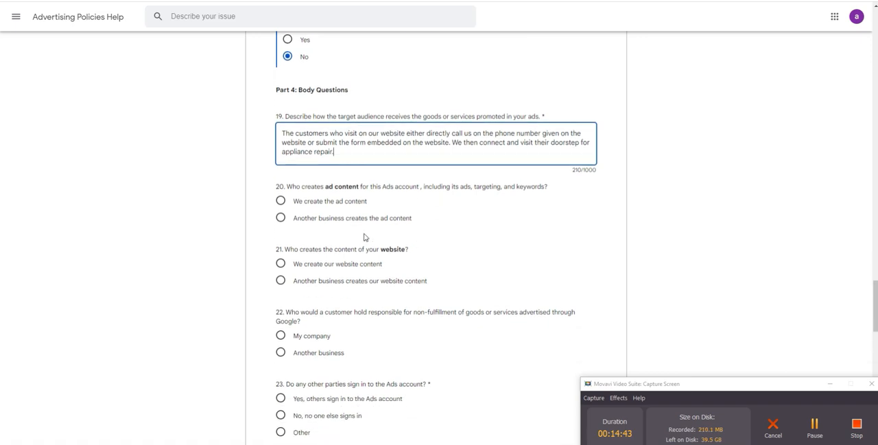
click(303, 195)
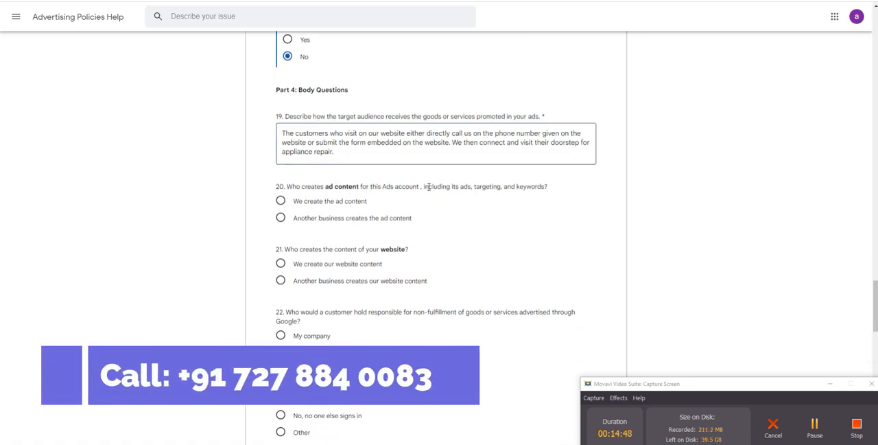
click(281, 202)
scroll(281, 212, down, 1)
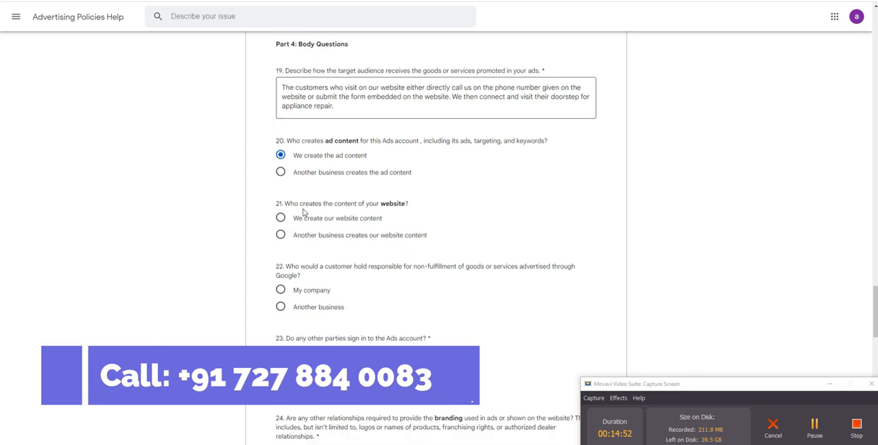
scroll(351, 204, down, 1)
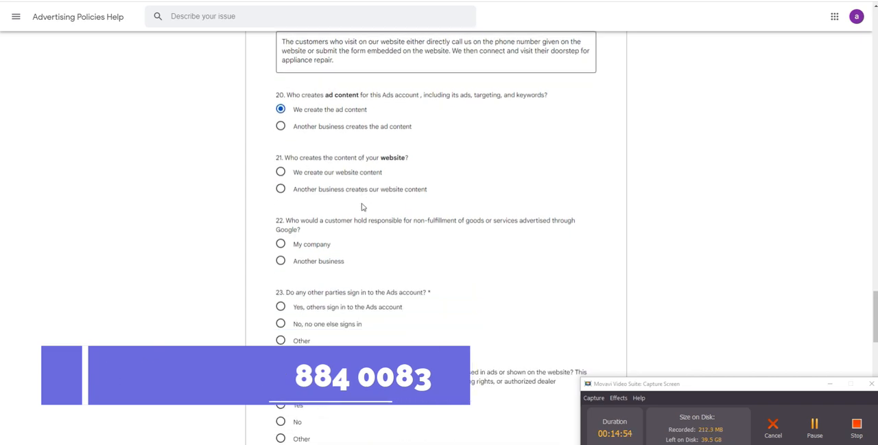
click(281, 172)
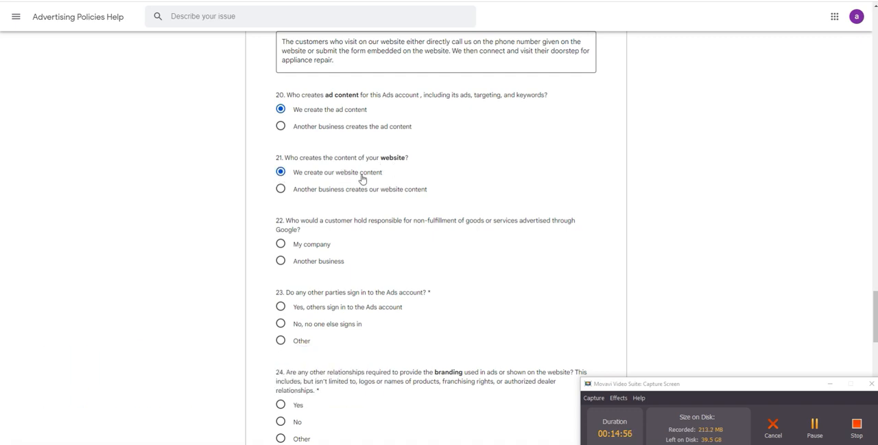
Step: Answer "My company" to question 22 on non-fulfillment responsibility and "No, no one else signs in" to question 23
scroll(371, 180, down, 3)
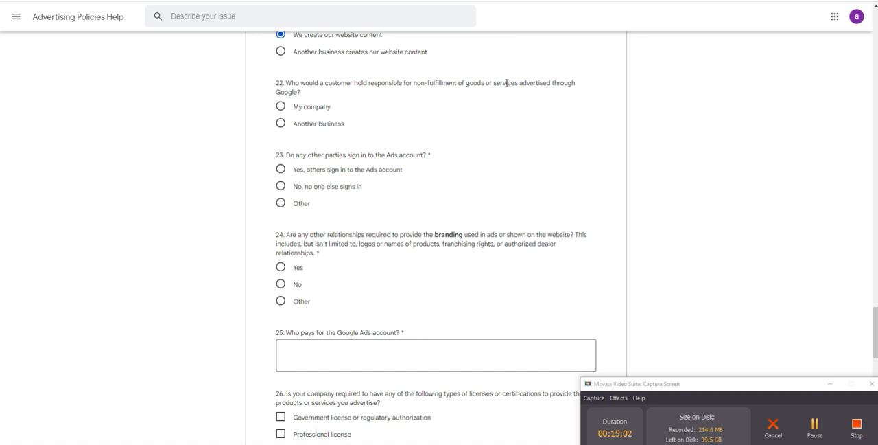
click(281, 106)
click(280, 189)
Step: Answer "No" to question 24 on branding relationships and enter the payer's full name for question 25
scroll(370, 189, down, 1)
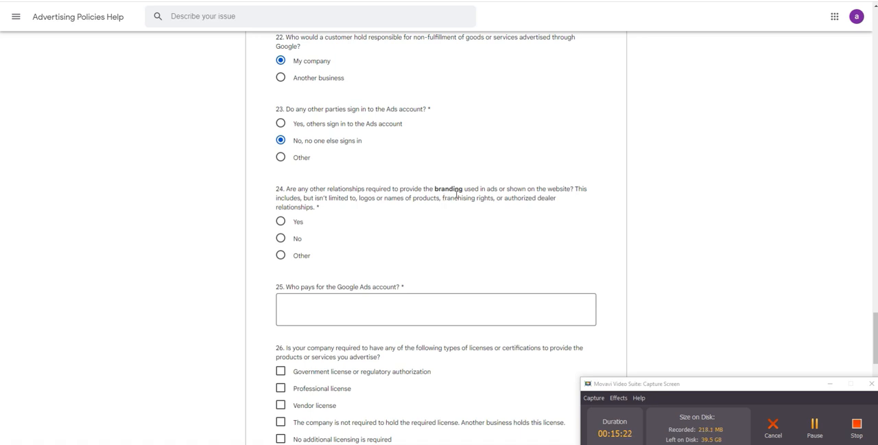
click(280, 239)
scroll(296, 245, down, 2)
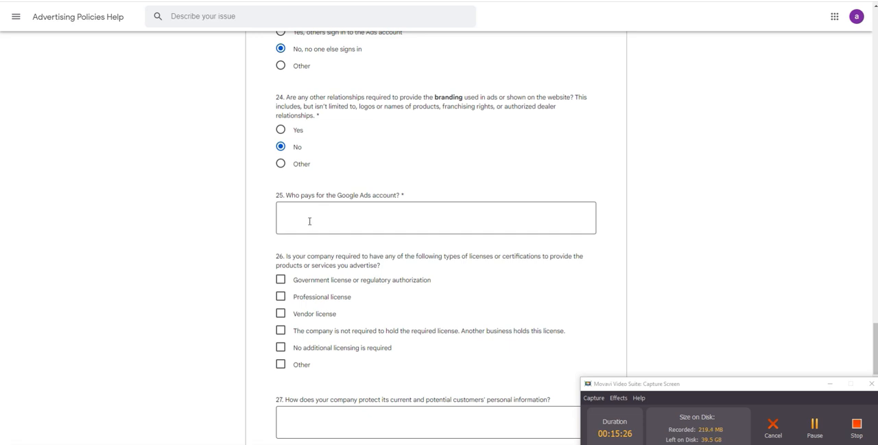
click(310, 221)
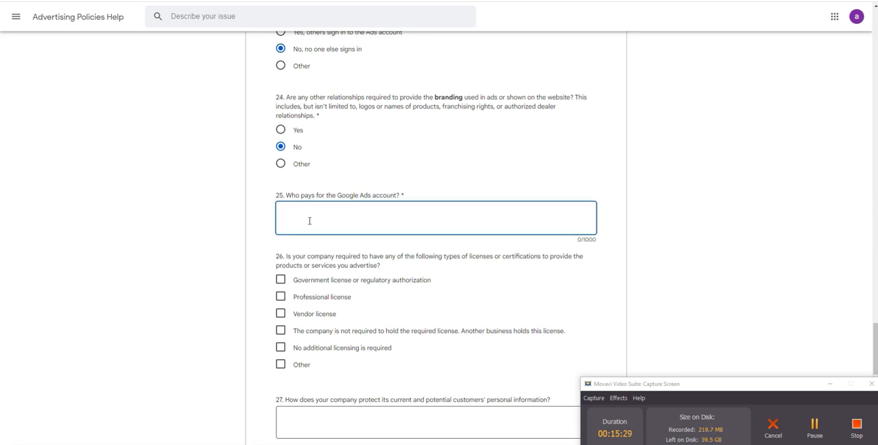
click(231, 233)
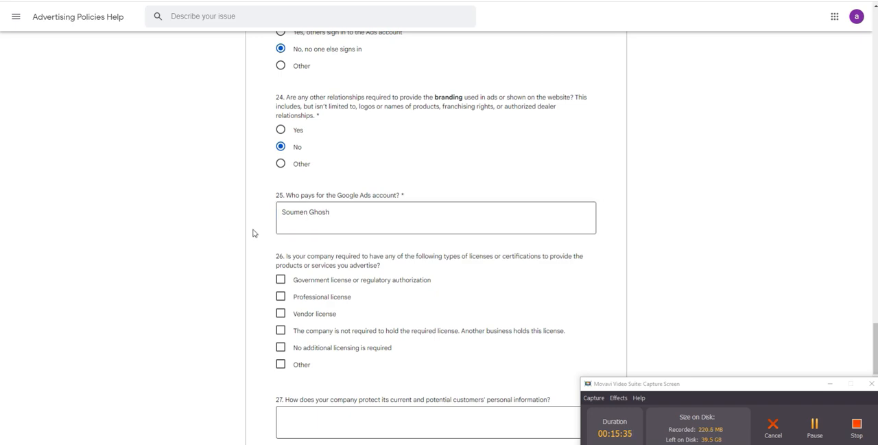
Step: Select "No additional licensing is required" for question 26 on required licenses or certifications
scroll(251, 233, down, 1)
scroll(267, 227, down, 1)
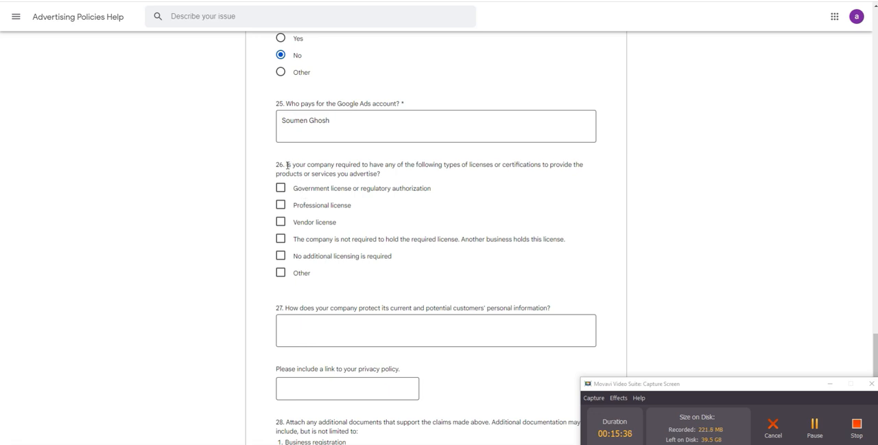
drag(287, 165, 384, 177)
click(387, 180)
click(281, 257)
Step: Start the question 27 answer on protecting personal information with "The customer either directly call us on our personal phone number or"
scroll(465, 250, down, 1)
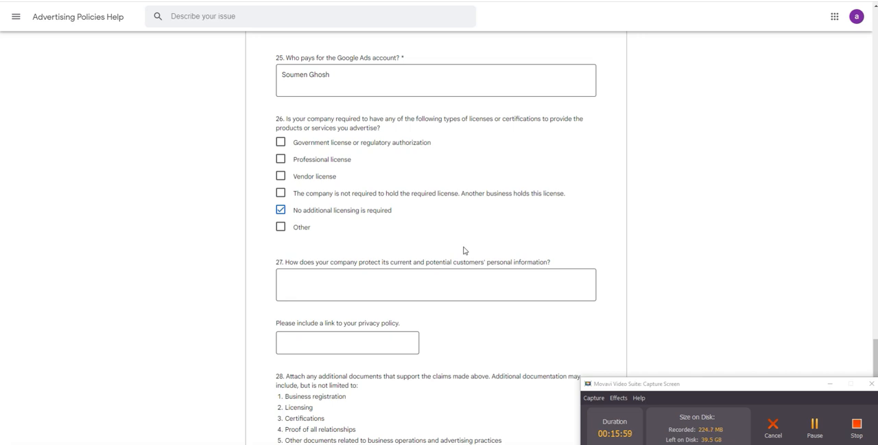
scroll(464, 250, down, 1)
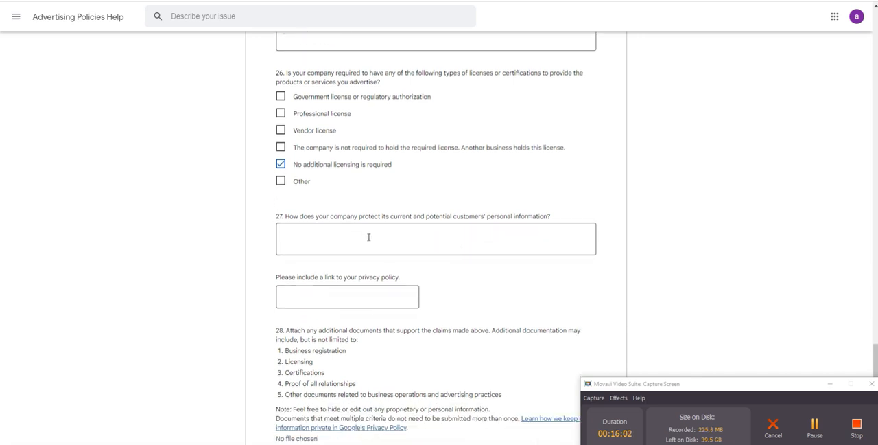
scroll(369, 237, down, 1)
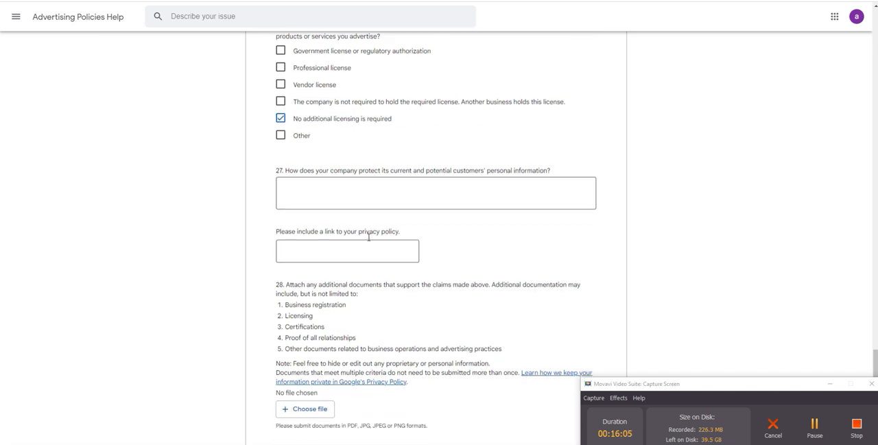
click(336, 198)
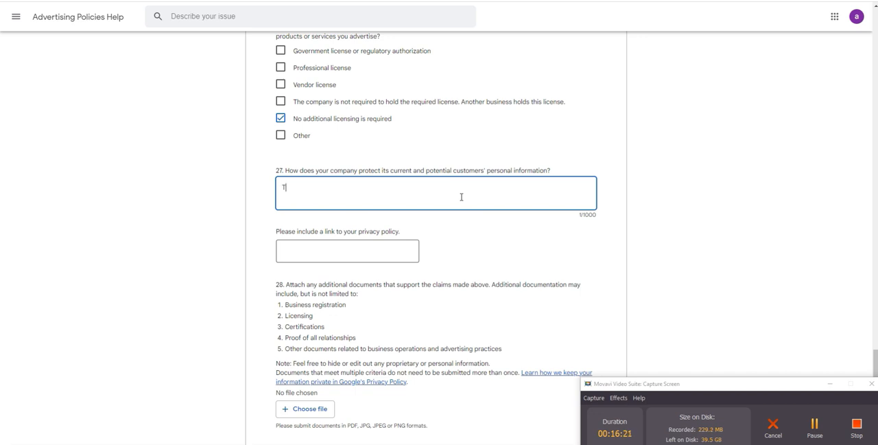
text(he customer either directl)
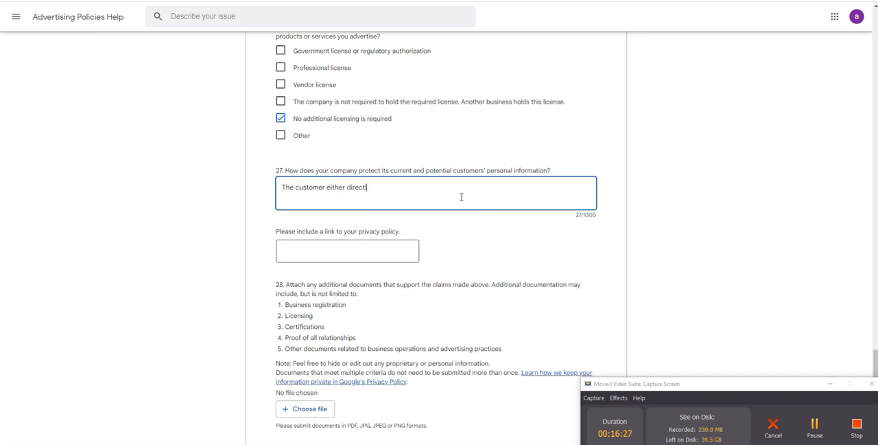
text(y call us on our personal )
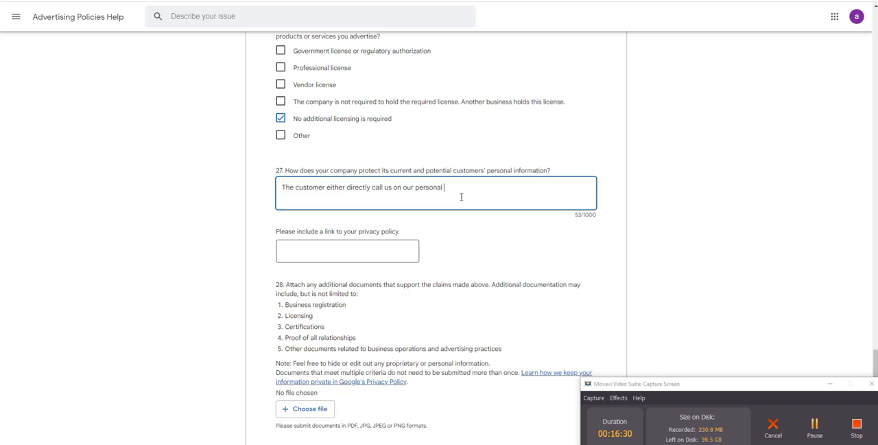
text(phone number or submit their phone numbe)
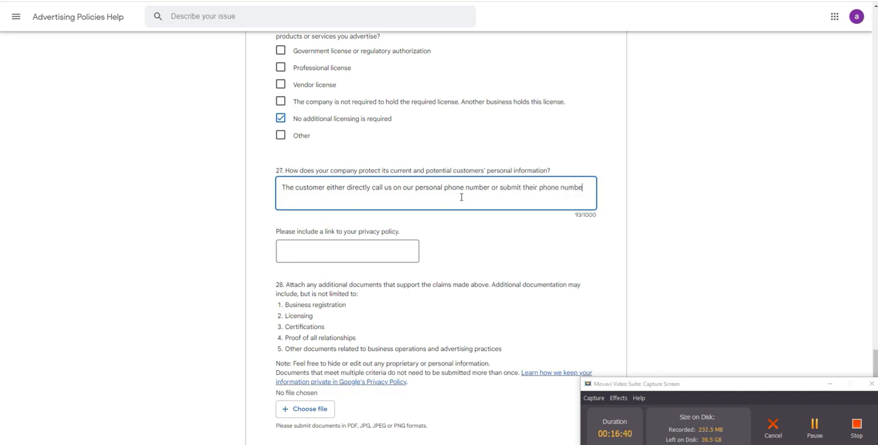
text(r on the website form which )
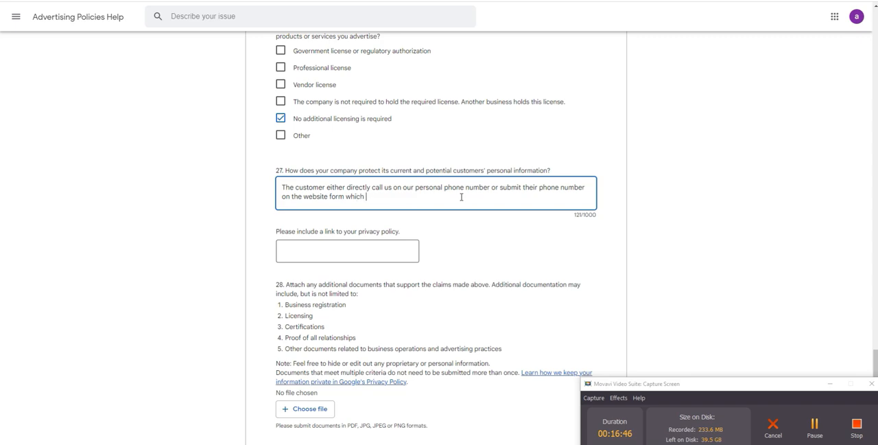
text(we receive in our personal e)
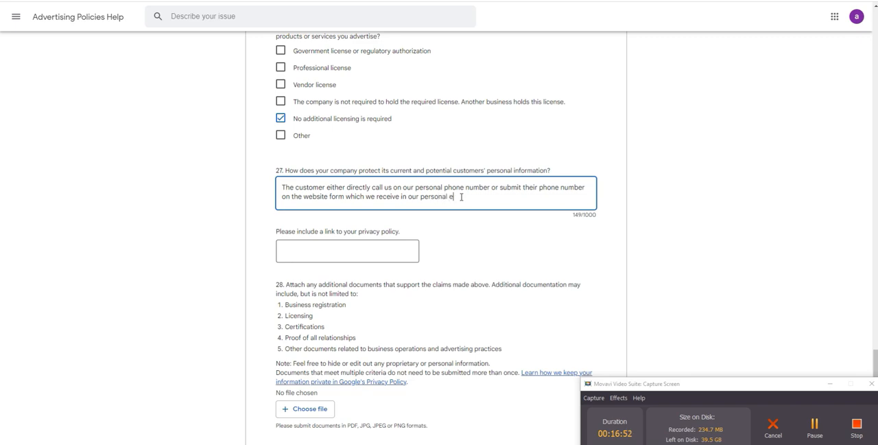
text(mail ID.)
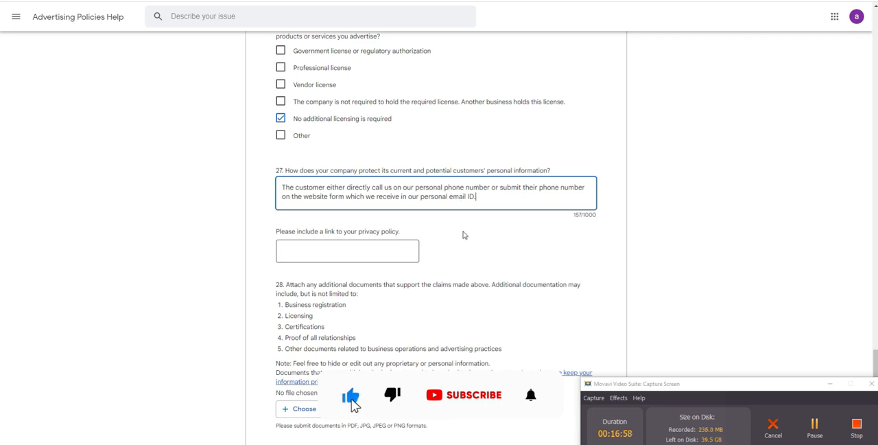
Step: Insert "password protected" before "email ID" in the question 27 answer
click(449, 197)
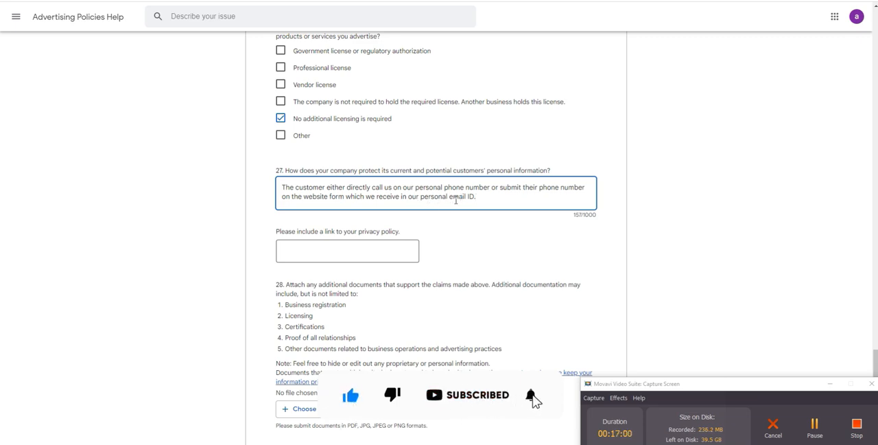
text(passwo)
text(rd protecte)
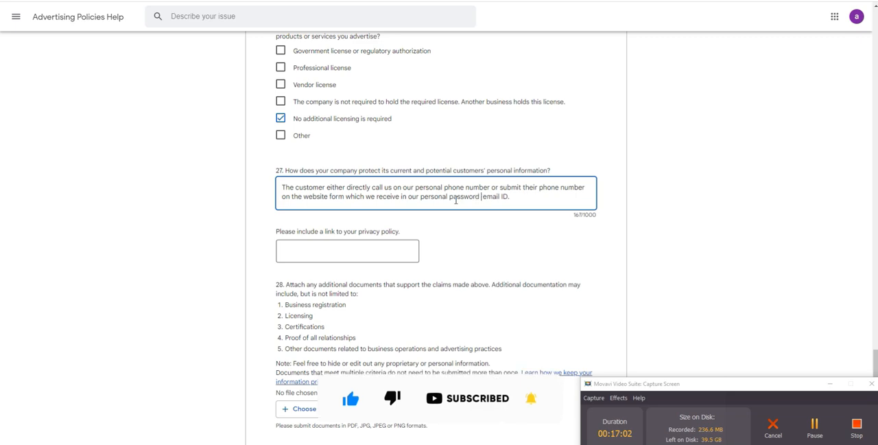
text(d)
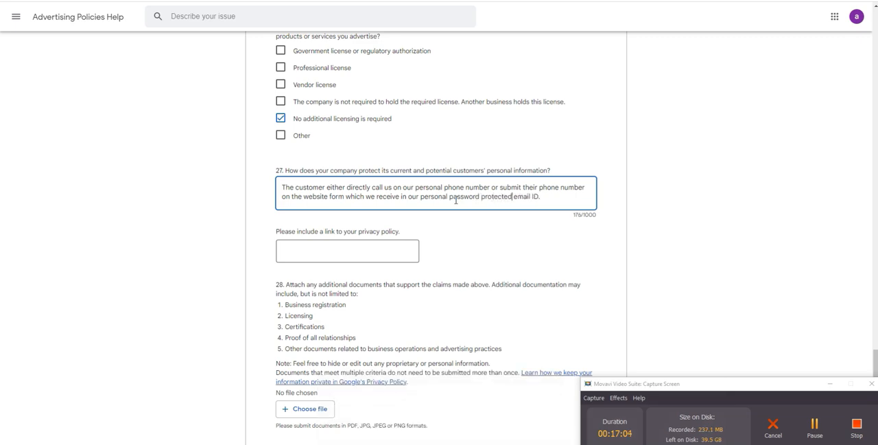
click(447, 244)
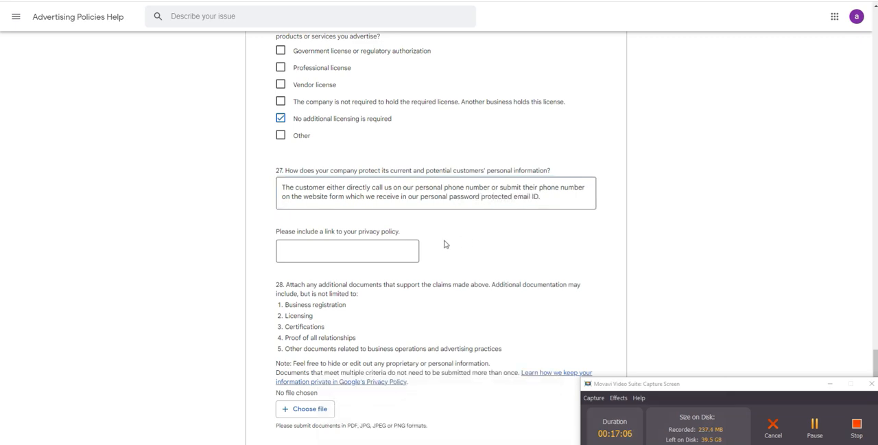
click(359, 252)
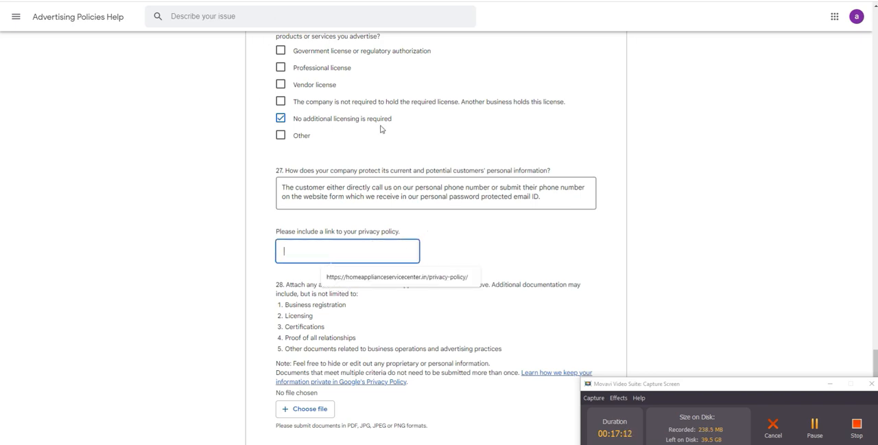
click(453, 230)
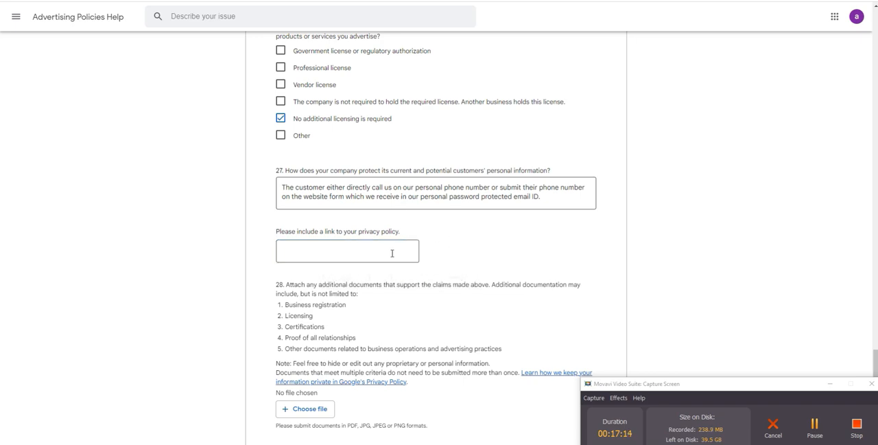
click(391, 253)
click(446, 241)
Step: Switch to the AISC Repair website and open its Privacy Policy page to get the link
click(407, 256)
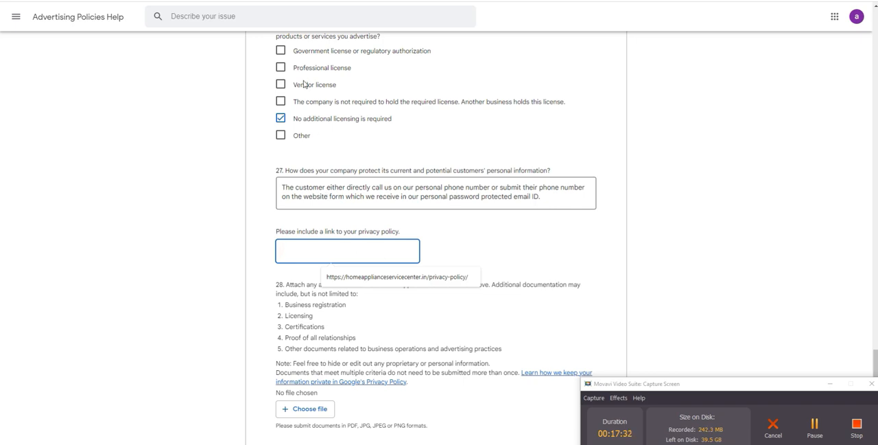
key(alt+Tab)
scroll(446, 221, down, 3)
scroll(446, 221, down, 15)
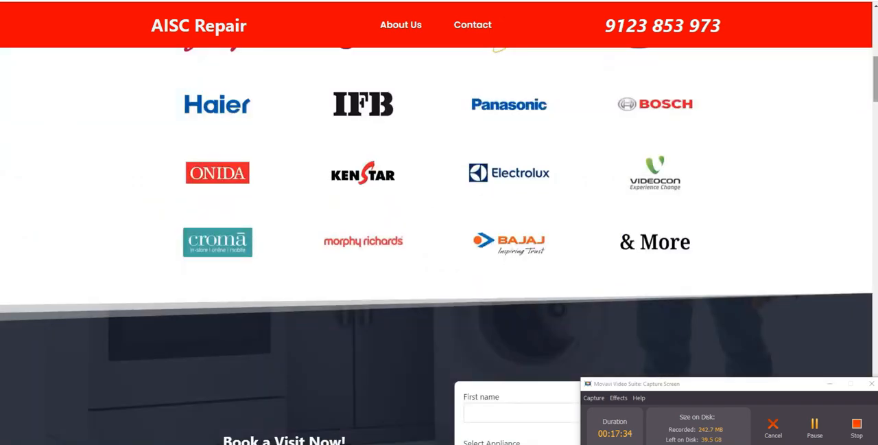
scroll(872, 402, down, 5)
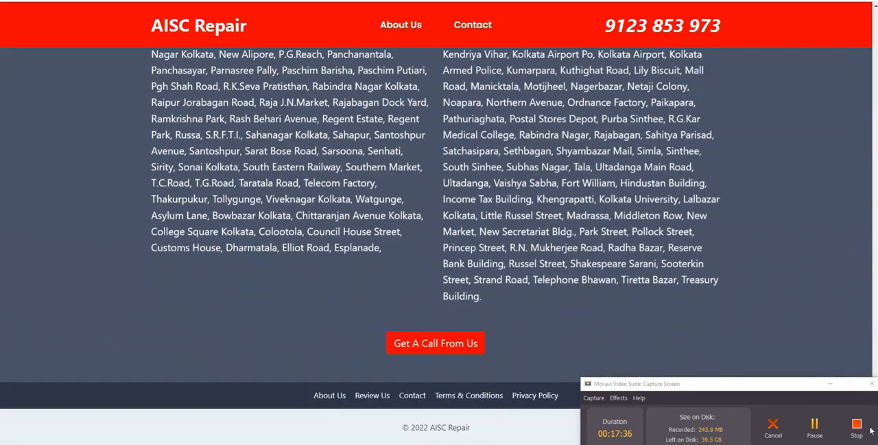
click(527, 397)
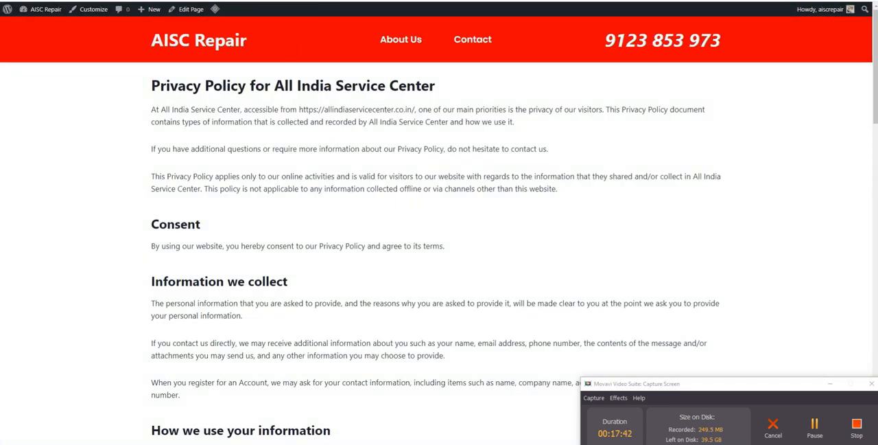
key(alt+Tab)
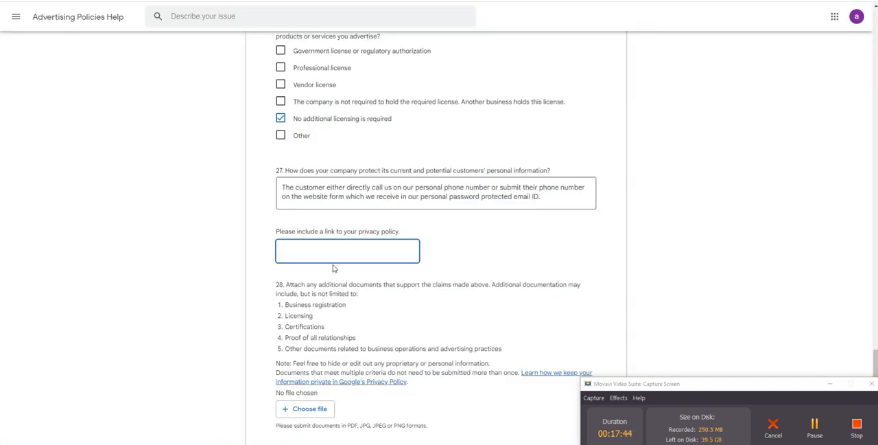
text(https://aiscrepair.in/privacy-policy-2/)
scroll(435, 273, down, 1)
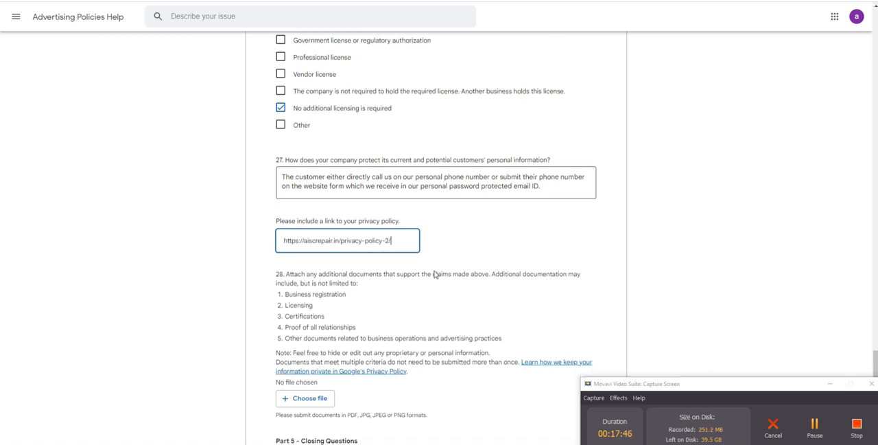
Step: Attach the Trade license JPEG from the All India Service Center folder as the supporting document for question 28
click(412, 279)
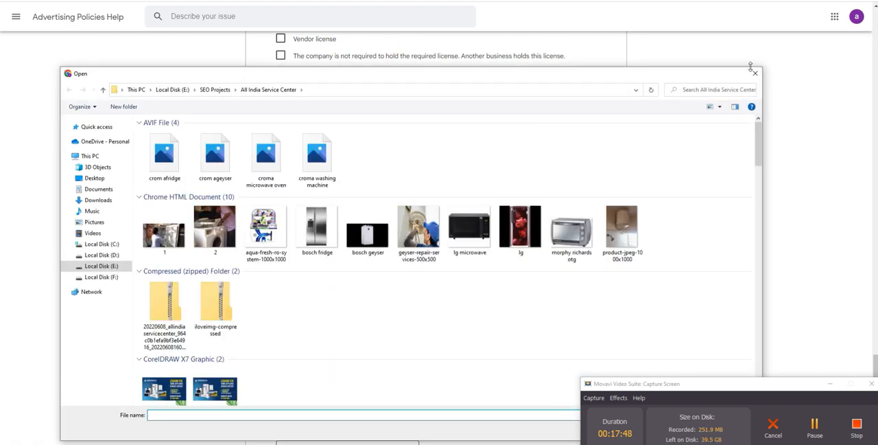
click(755, 68)
scroll(363, 251, down, 1)
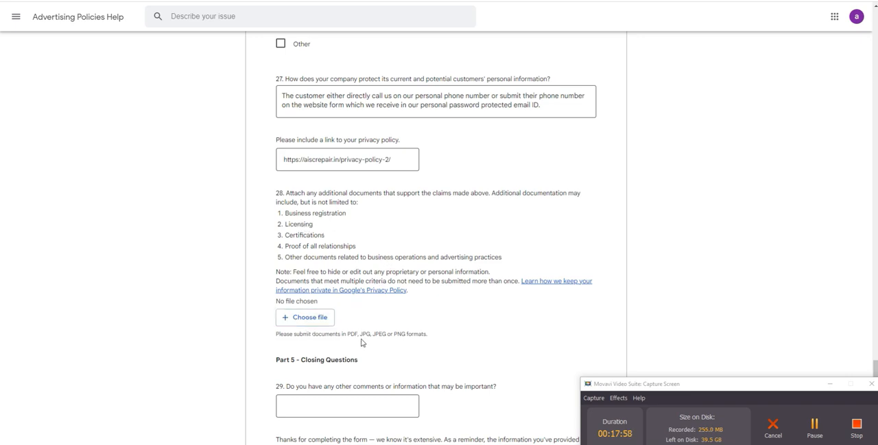
scroll(357, 335, down, 1)
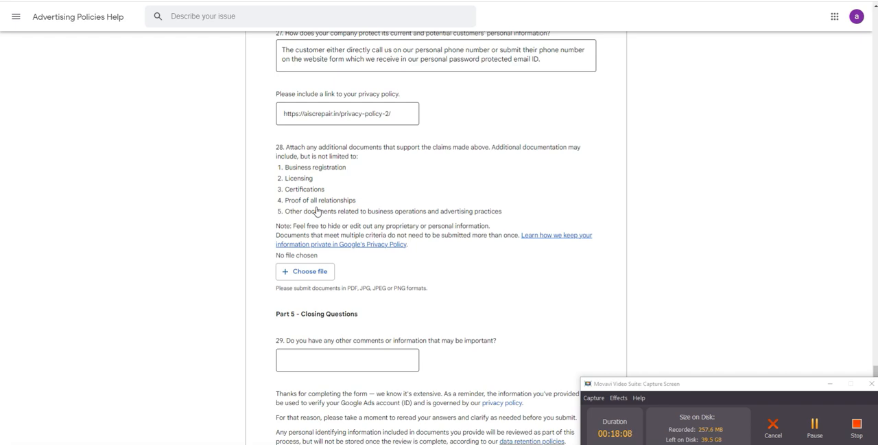
click(327, 274)
scroll(354, 266, down, 5)
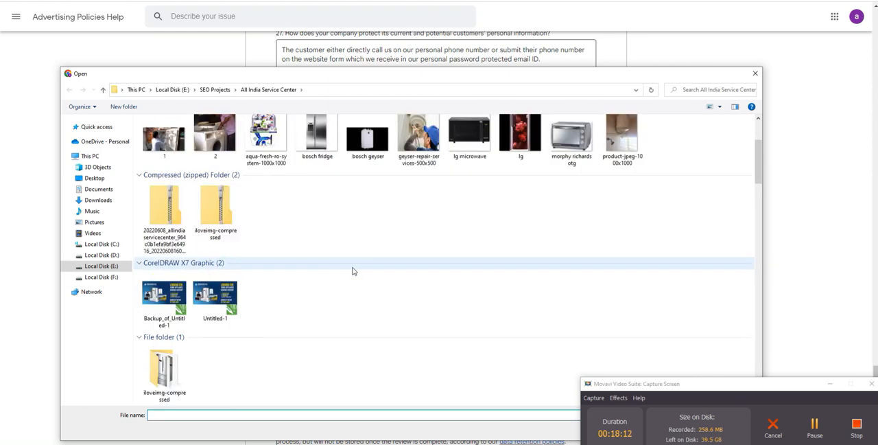
scroll(354, 271, down, 4)
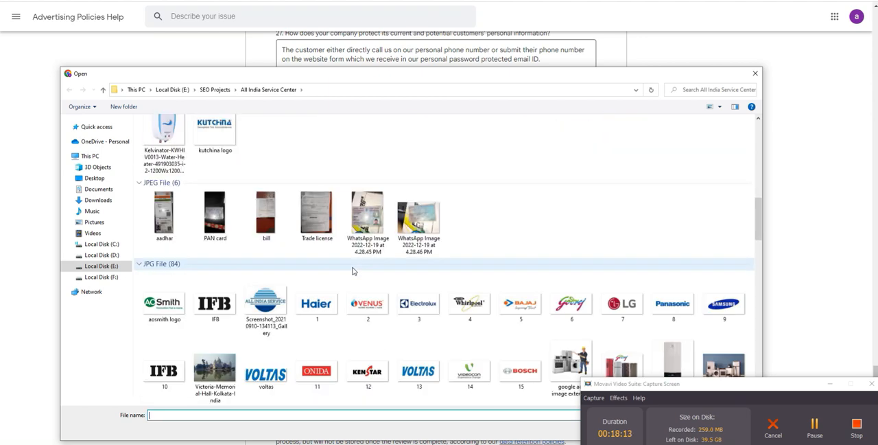
click(319, 216)
double_click(319, 216)
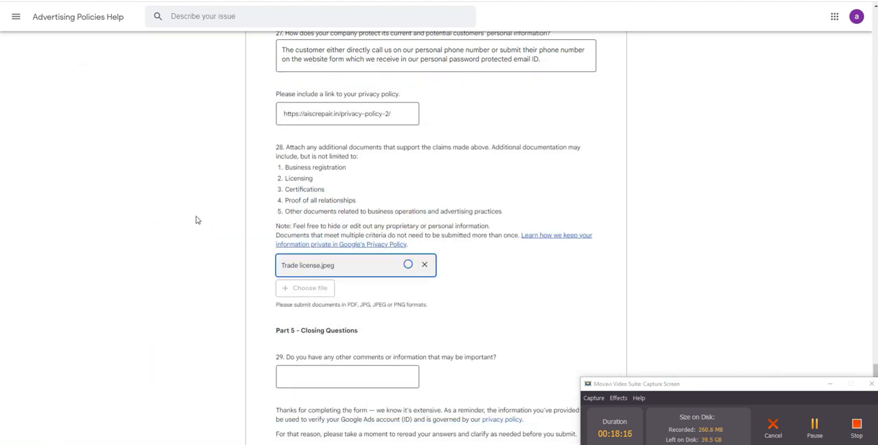
Step: Answer "No" to question 29 about other comments or important information
scroll(197, 219, down, 2)
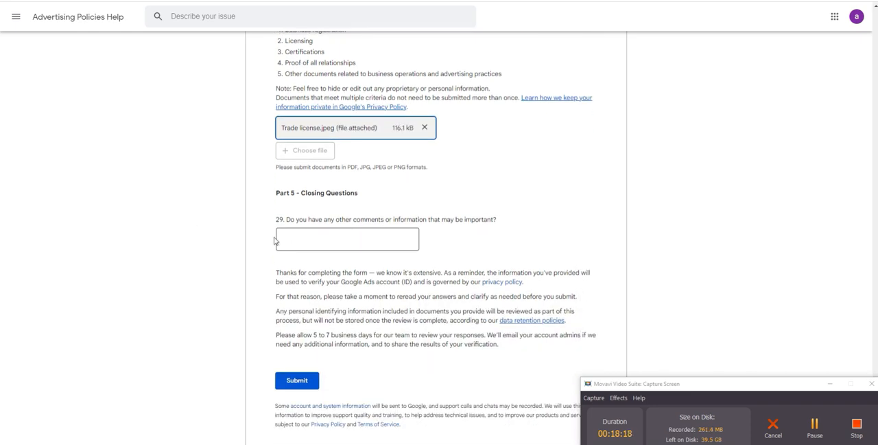
click(322, 239)
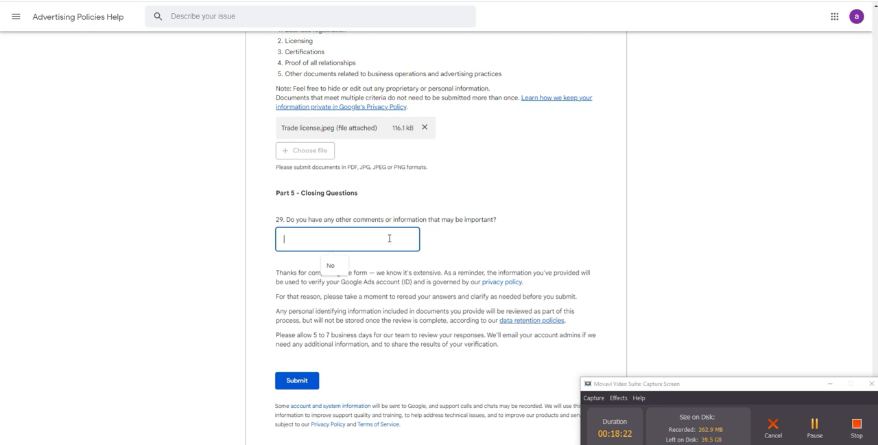
click(331, 266)
Step: Review all answers in the form, from the closing question back to the Google Ads account details in Part 1
scroll(490, 238, down, 1)
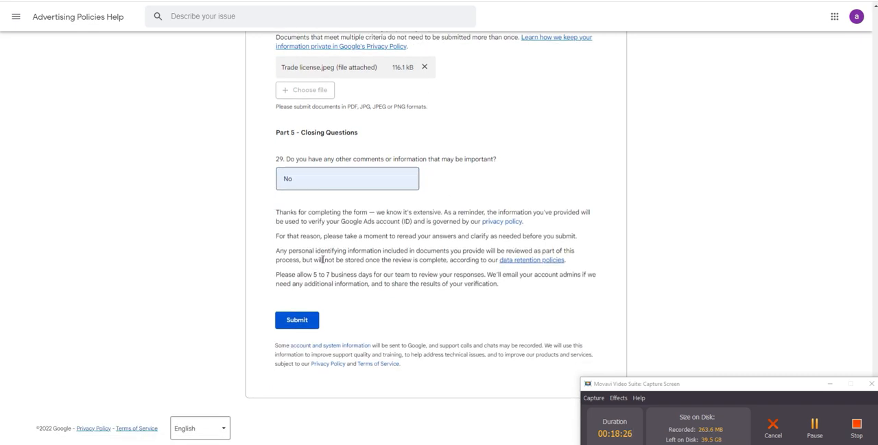
scroll(330, 268, up, 3)
scroll(352, 277, down, 2)
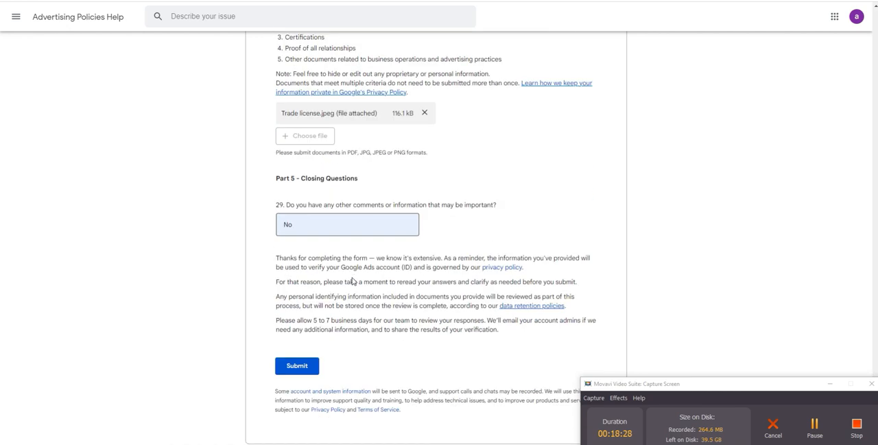
scroll(353, 280, up, 2)
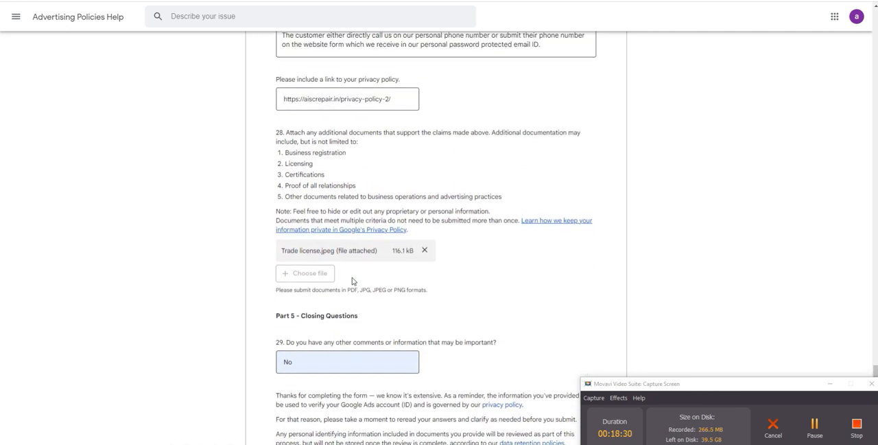
scroll(352, 281, up, 7)
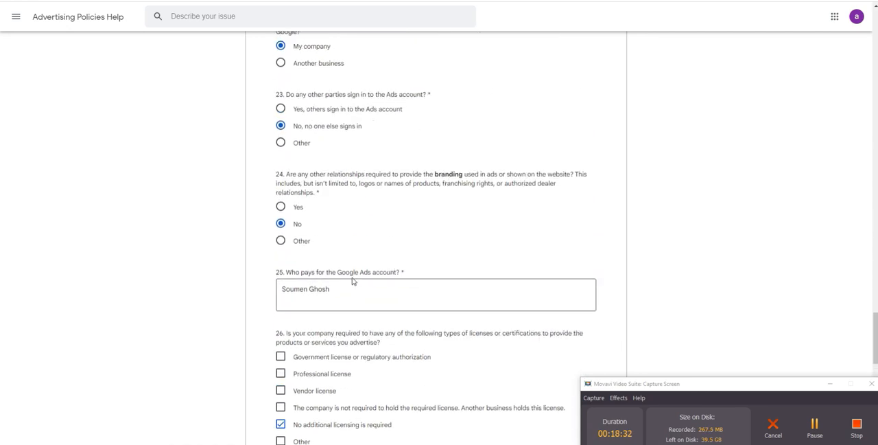
scroll(352, 281, up, 5)
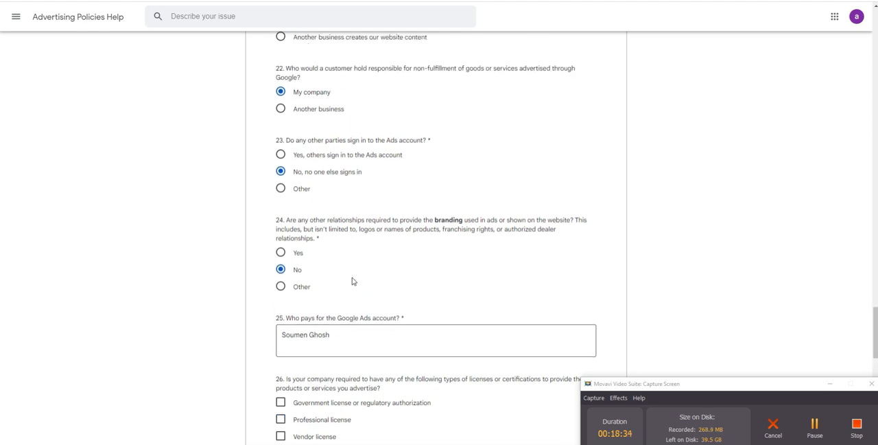
scroll(352, 280, up, 6)
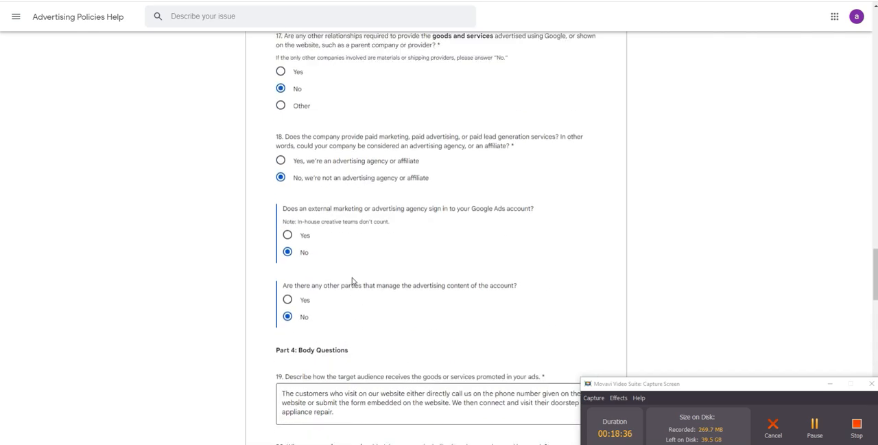
scroll(353, 277, up, 11)
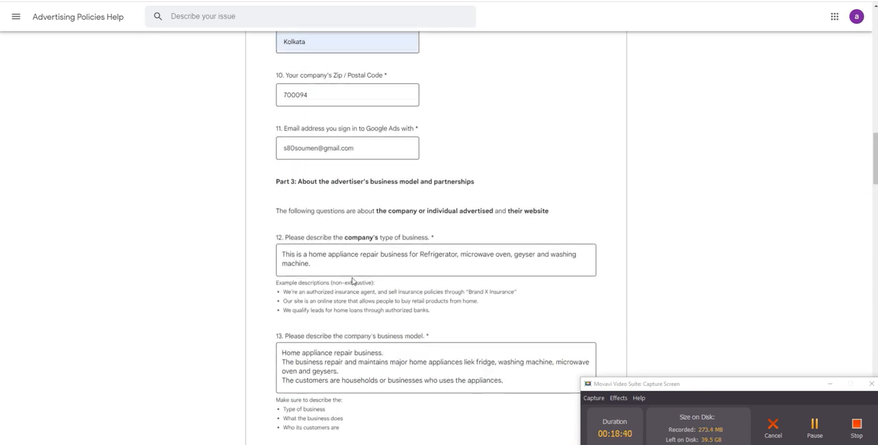
scroll(352, 281, down, 1)
scroll(352, 280, up, 5)
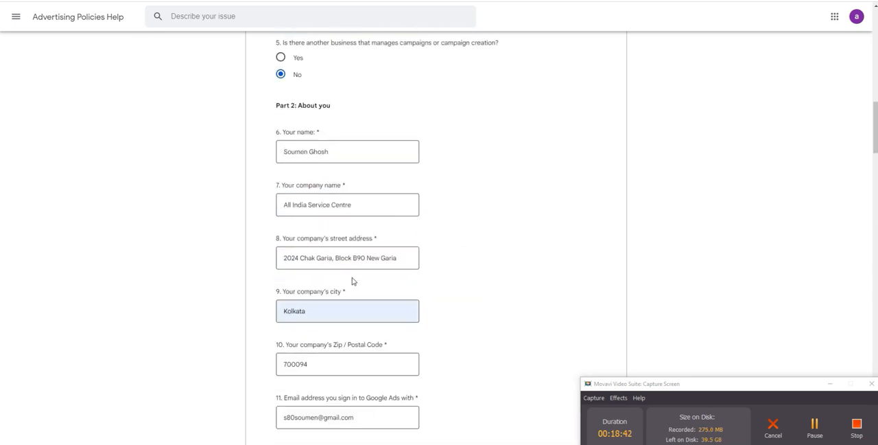
scroll(352, 281, up, 9)
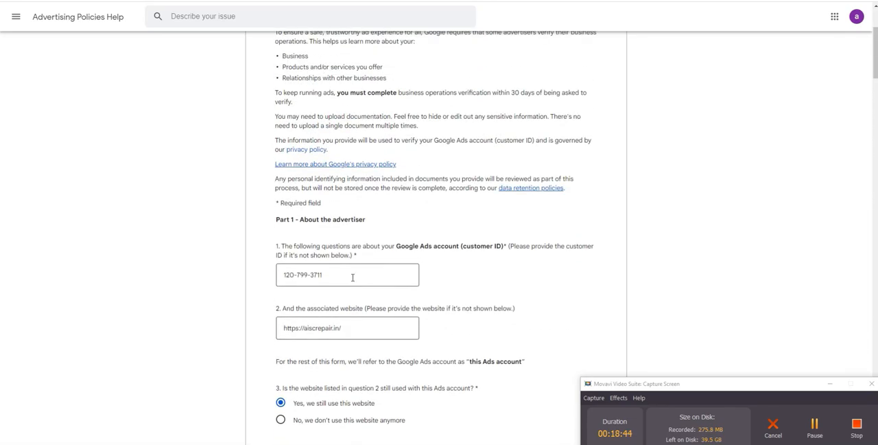
Step: Submit the business operations verification form
scroll(353, 278, down, 15)
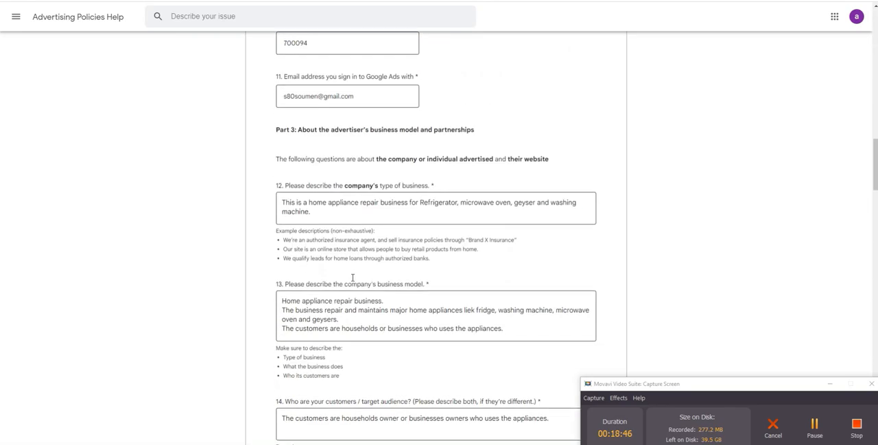
scroll(353, 277, down, 20)
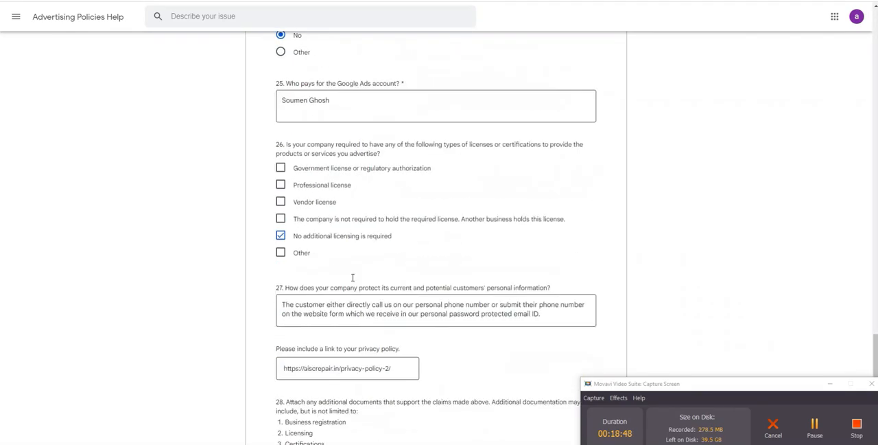
scroll(353, 277, down, 7)
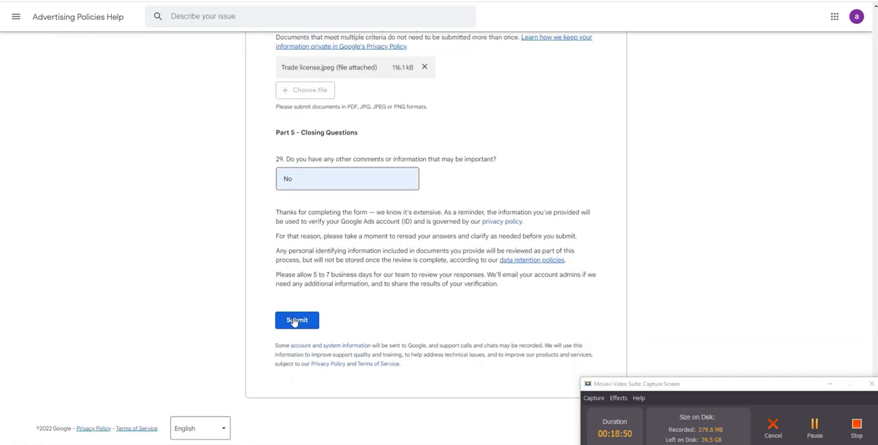
click(299, 325)
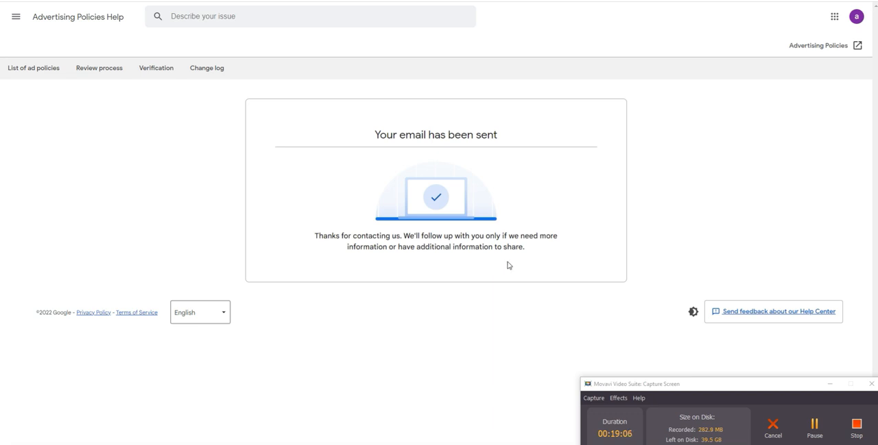
Step: Check the Advertiser verification page for the status of the business information, organisation and business operations tasks
click(237, 1)
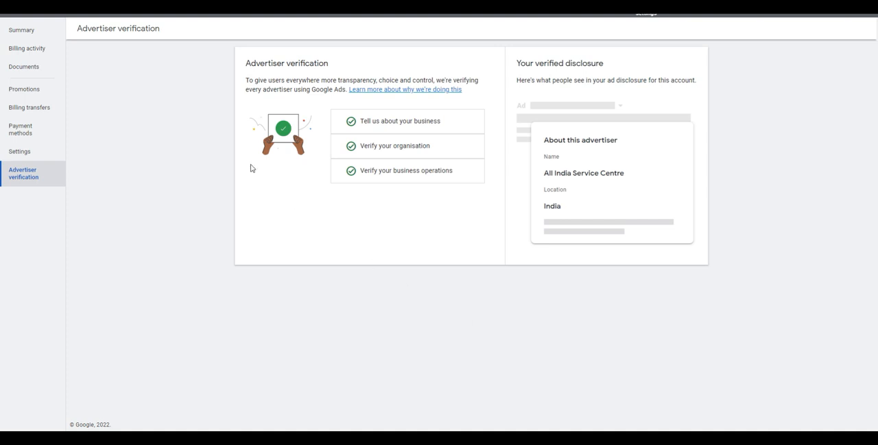
drag(245, 66, 480, 96)
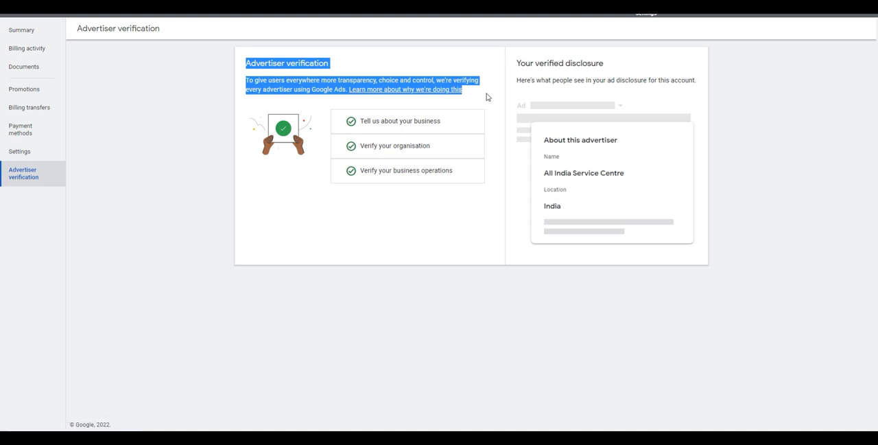
click(488, 96)
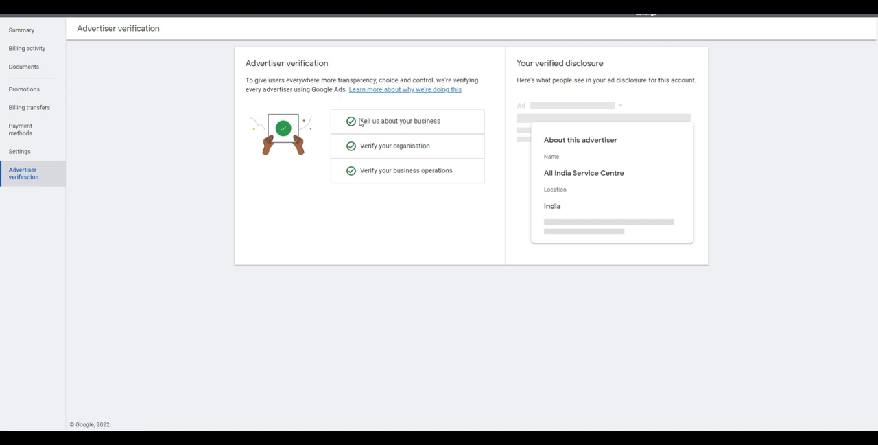
drag(361, 121, 454, 175)
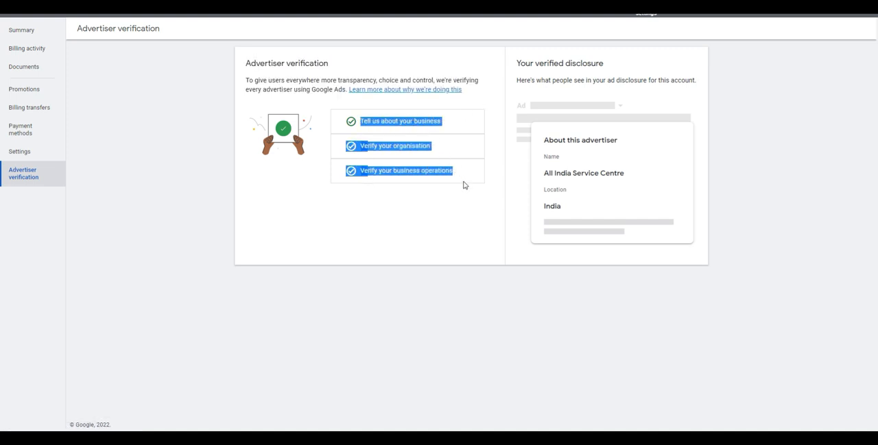
click(437, 174)
drag(361, 121, 449, 124)
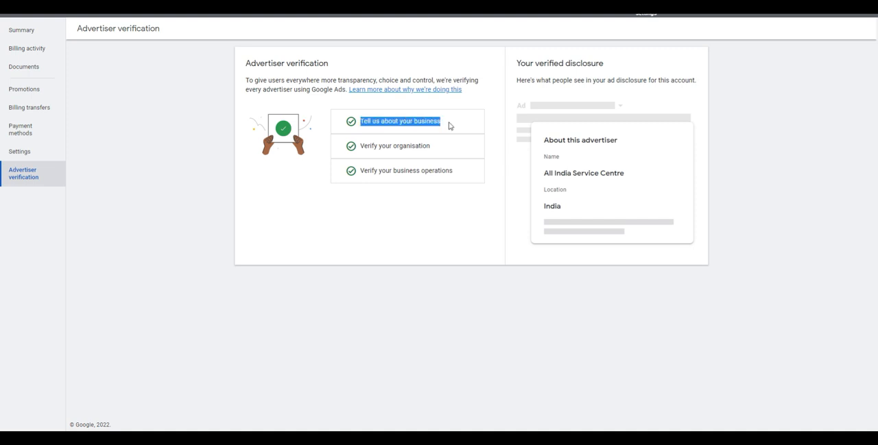
click(448, 130)
drag(361, 121, 447, 122)
drag(368, 147, 431, 157)
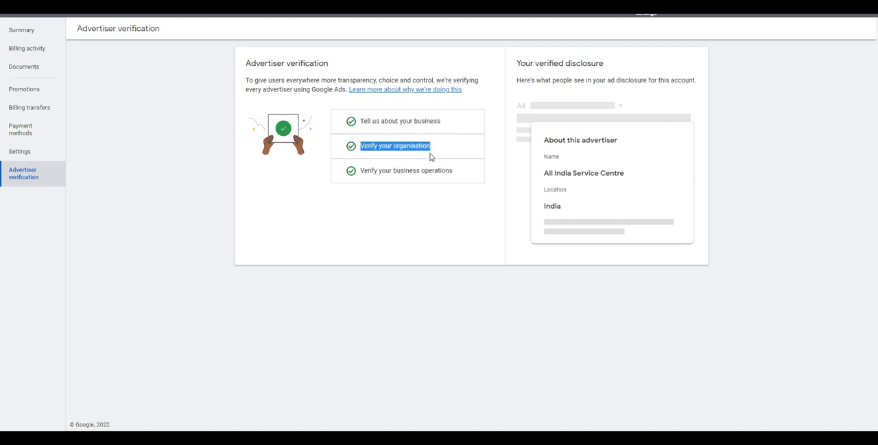
click(362, 173)
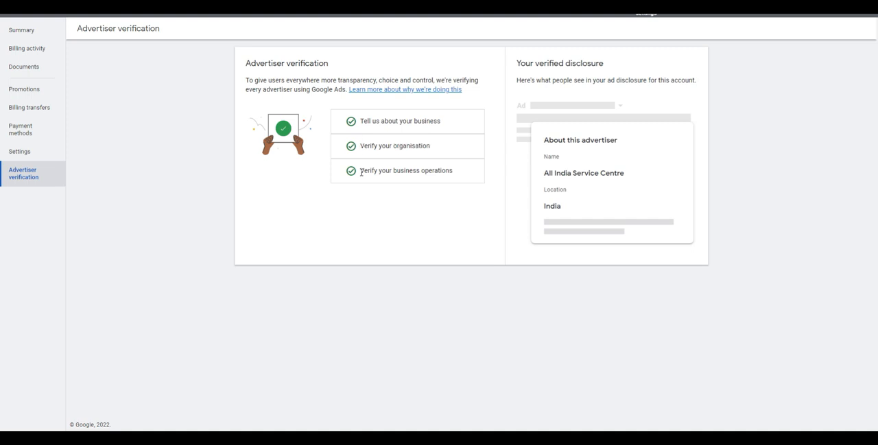
drag(362, 172, 395, 172)
click(362, 172)
click(453, 177)
click(364, 189)
click(445, 184)
click(423, 180)
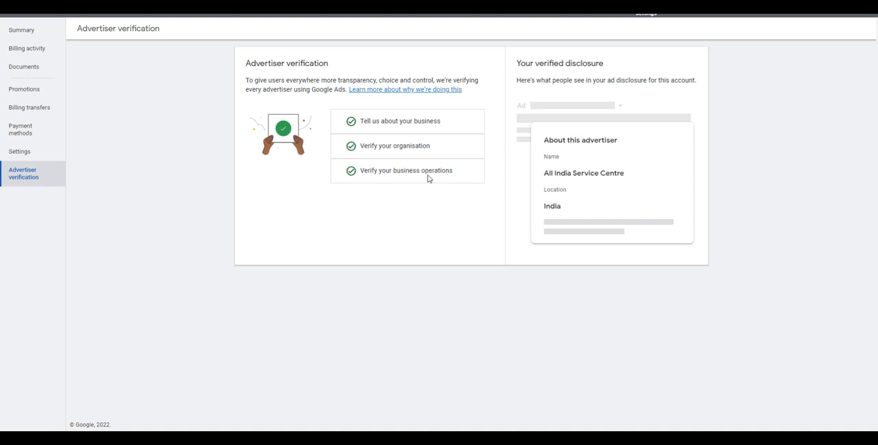